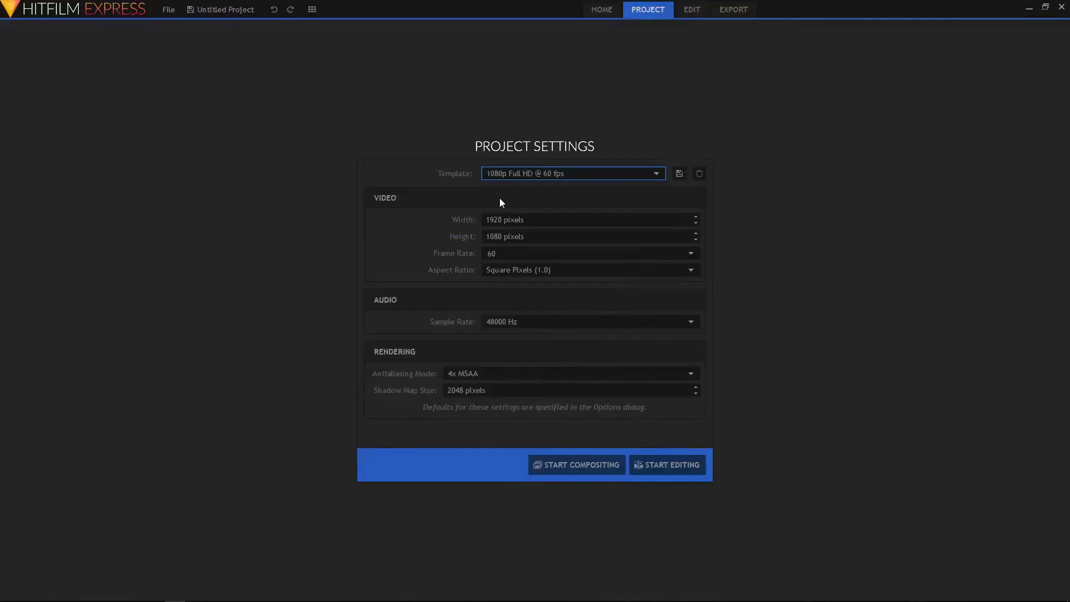
# Start a 1080p Full HD 60 fps composite shot and switch to the Compositing workspace.
pyautogui.click(509, 176)
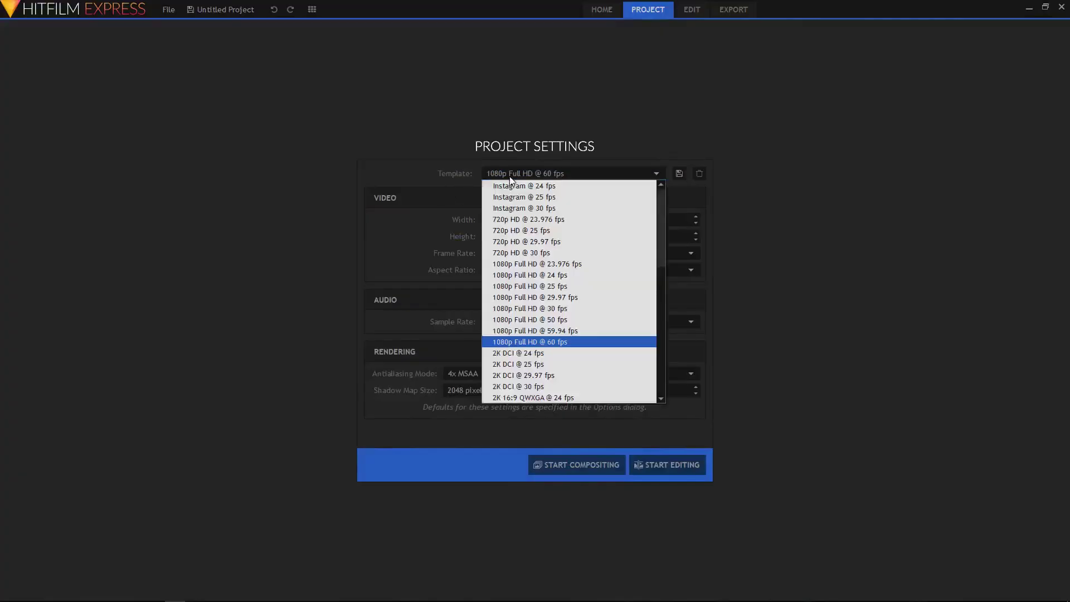
pyautogui.click(543, 344)
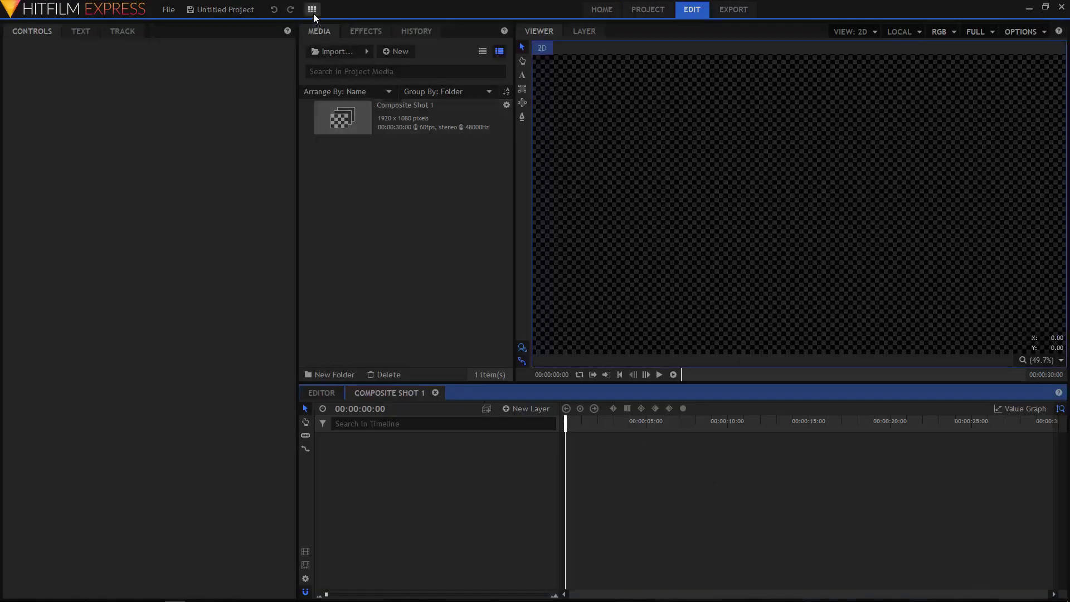
pyautogui.click(313, 13)
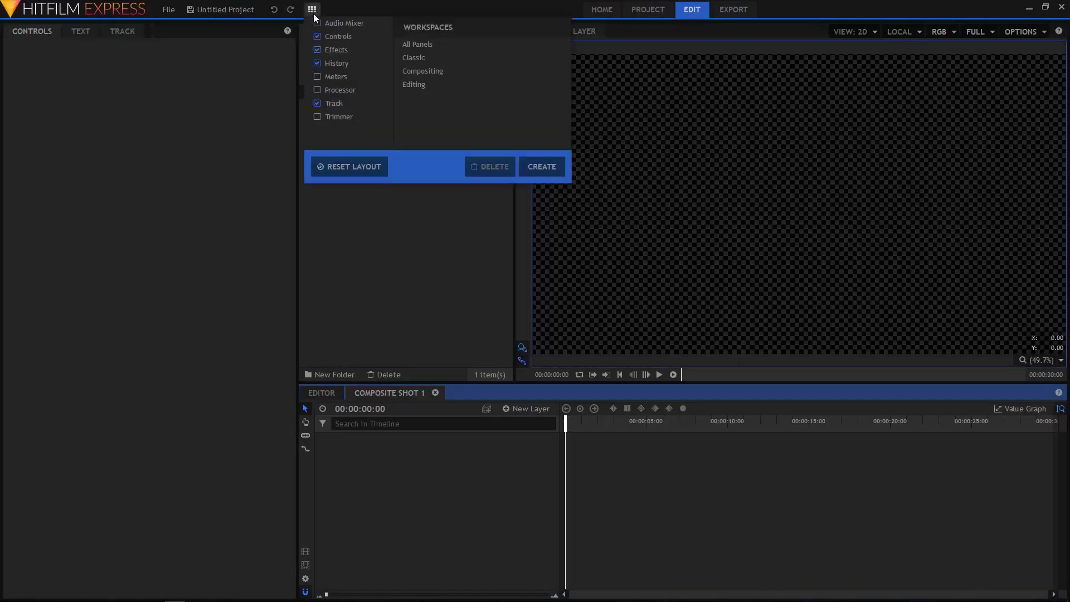
pyautogui.click(436, 70)
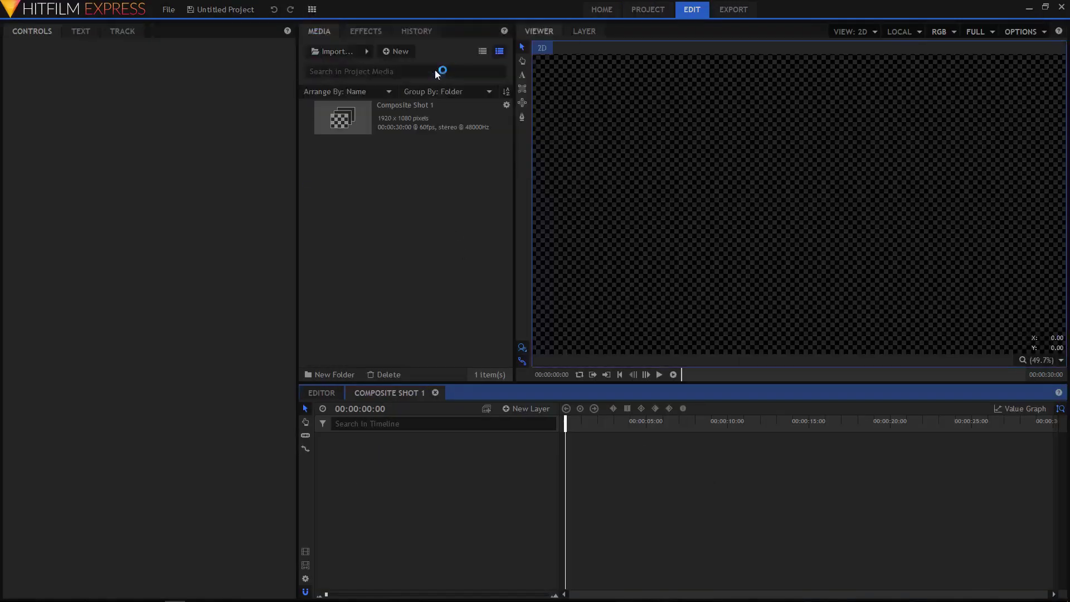
pyautogui.click(313, 9)
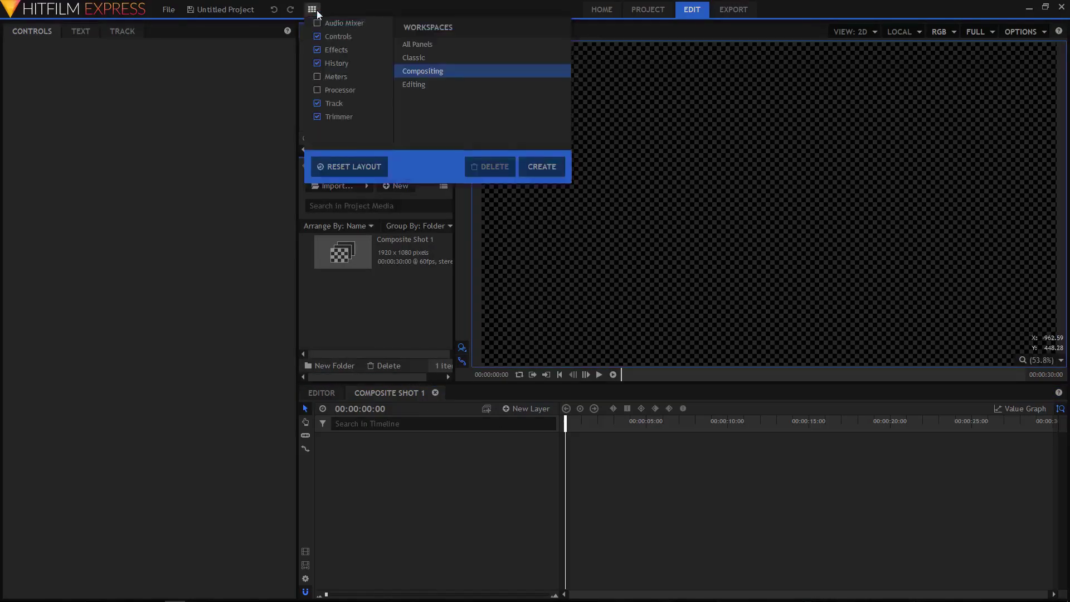
# Hide the Trimmer panel, set Composite Shot 1's duration to 00:00:05:00, and cancel the Import window.
pyautogui.click(317, 116)
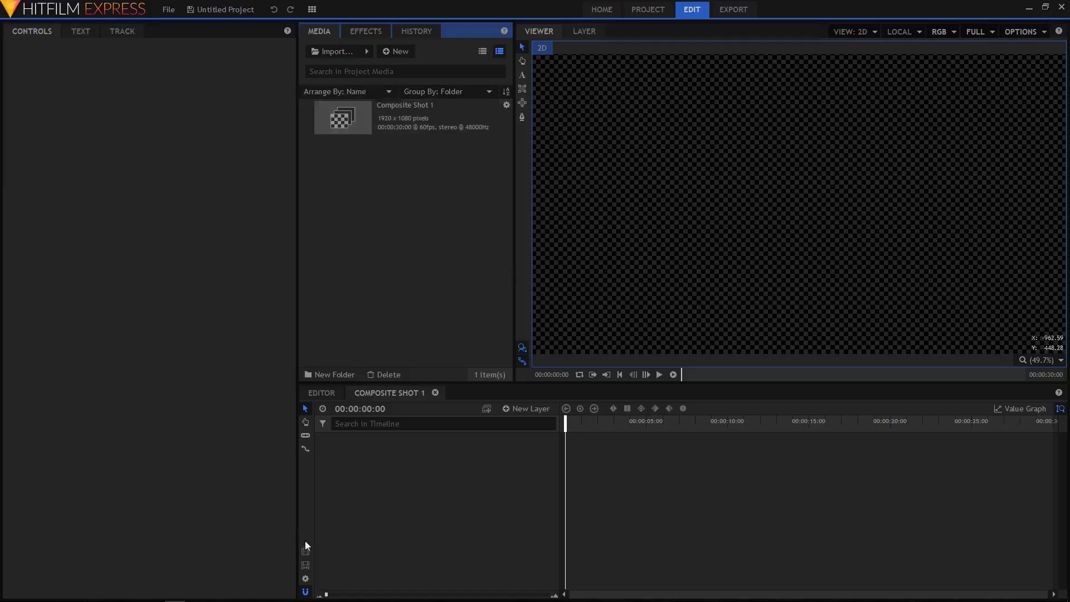
pyautogui.click(305, 580)
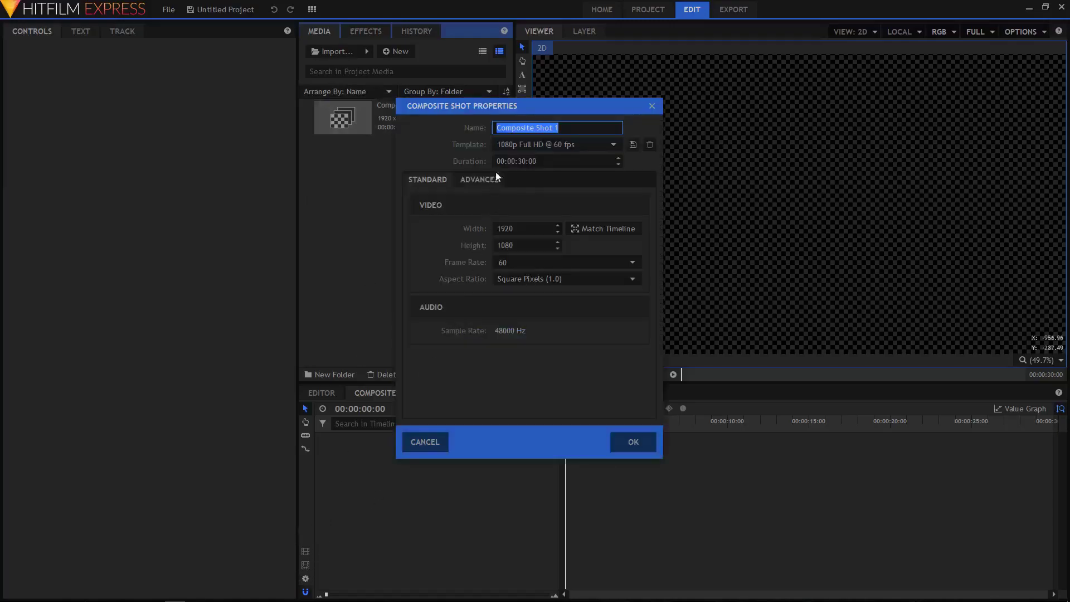
pyautogui.click(526, 161)
pyautogui.doubleClick(522, 161)
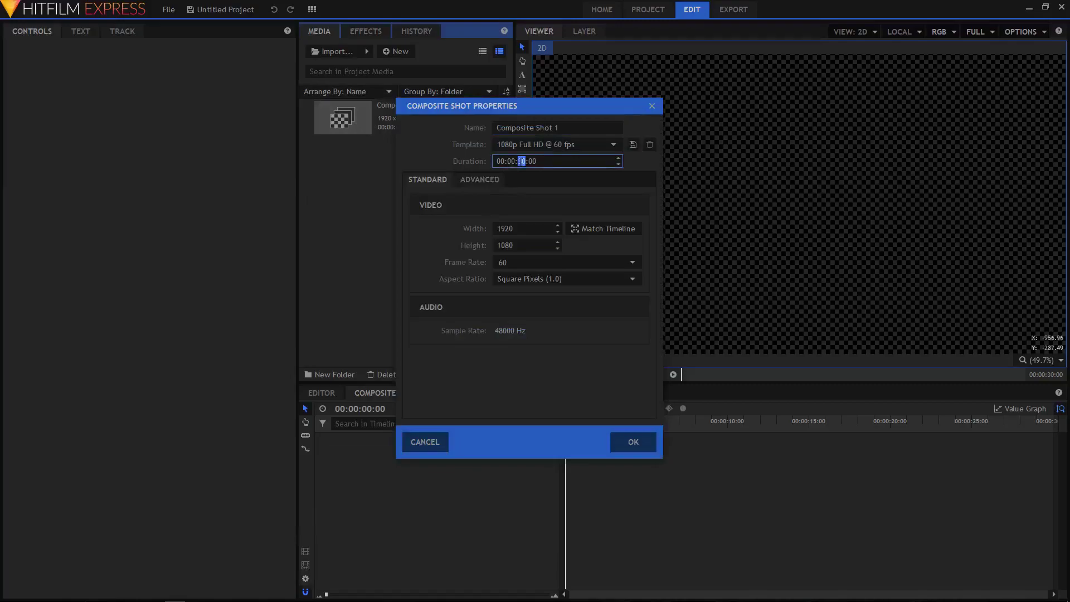
pyautogui.write('05')
pyautogui.click(633, 442)
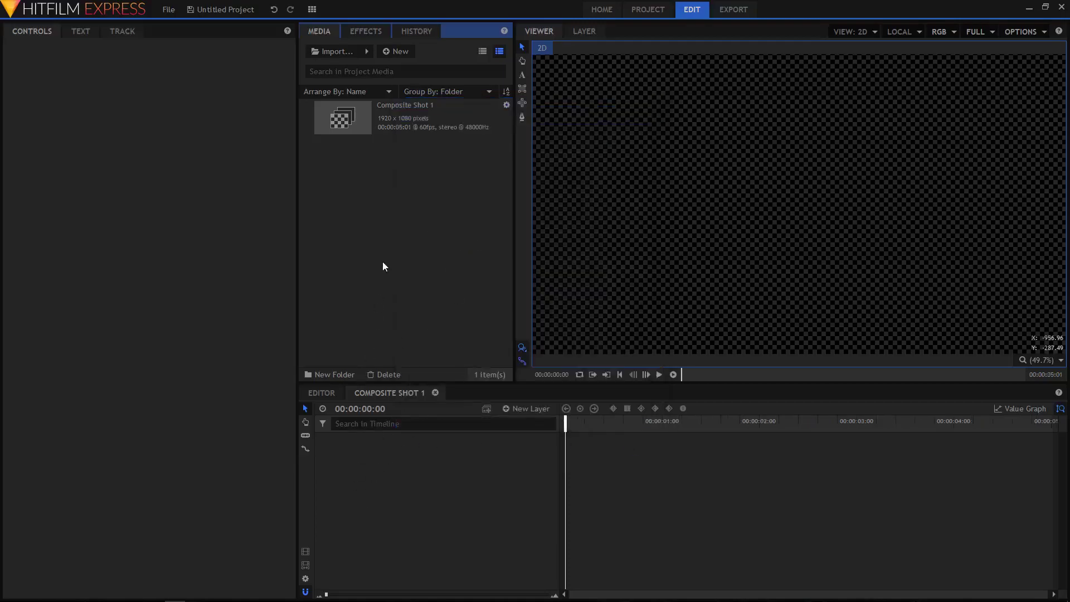
pyautogui.click(338, 52)
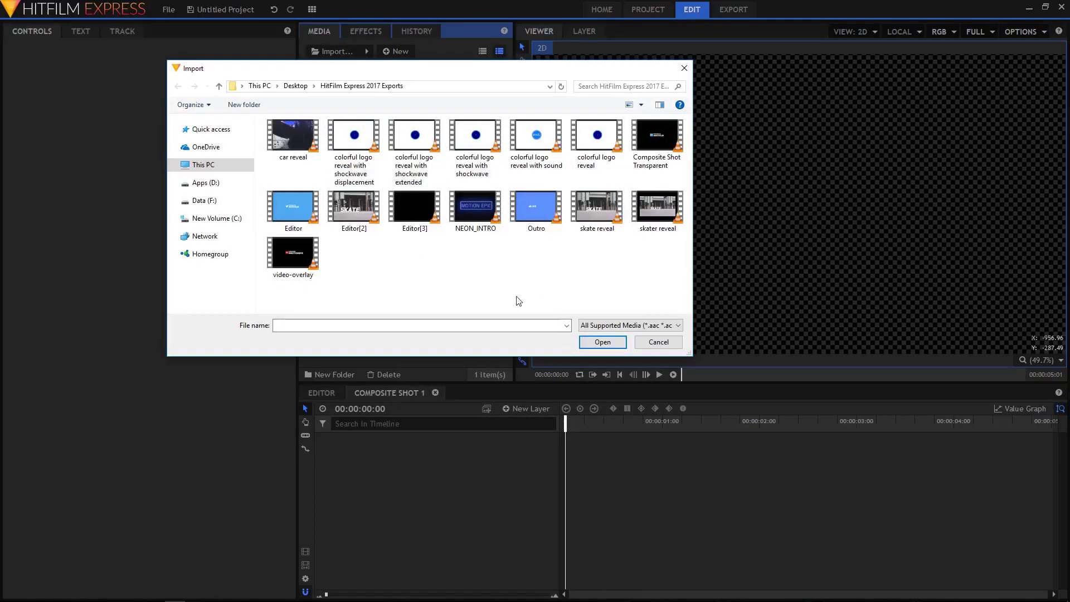
pyautogui.click(659, 343)
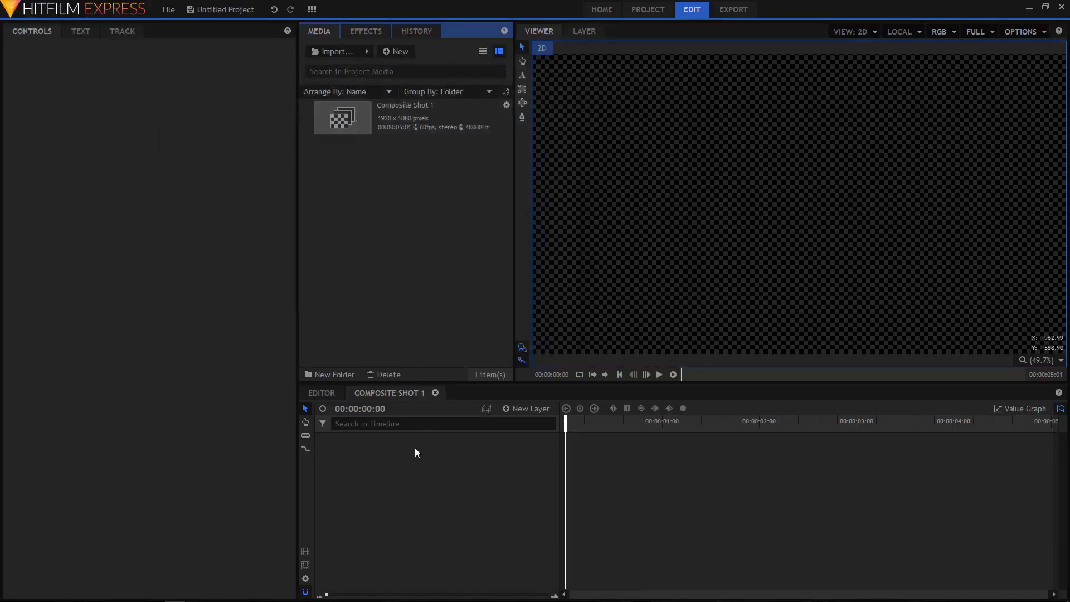
# Add a new blue plane layer to the composite shot.
pyautogui.click(379, 449)
pyautogui.click(526, 409)
pyautogui.click(518, 421)
pyautogui.click(503, 312)
pyautogui.click(584, 181)
pyautogui.click(602, 377)
# Apply the Polar Warp effect to turn the plane into a circle.
pyautogui.click(594, 349)
pyautogui.click(366, 31)
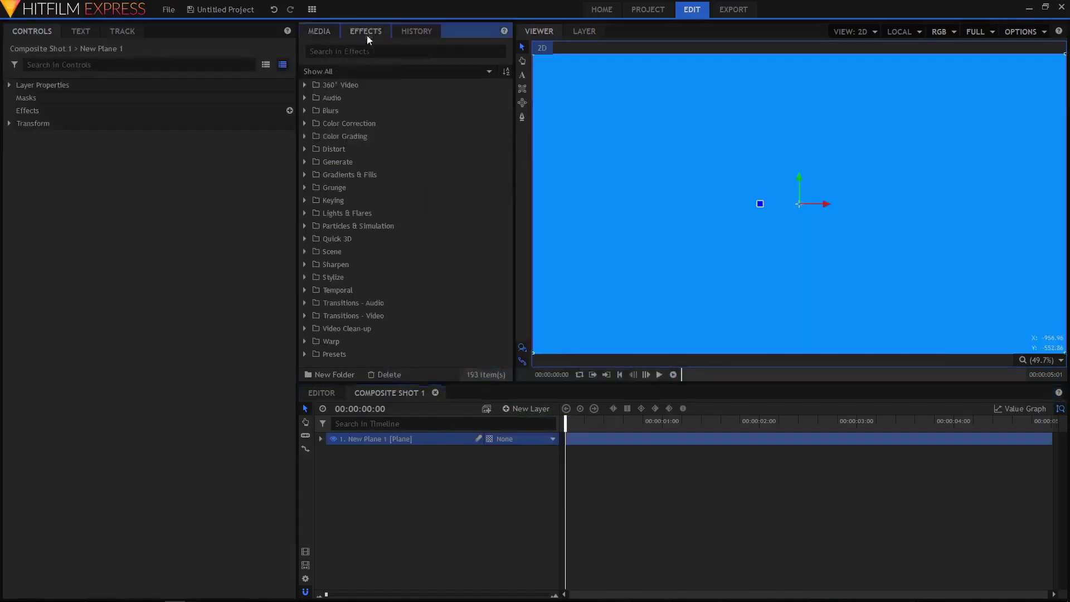
pyautogui.click(391, 51)
pyautogui.write('POL')
pyautogui.doubleClick(351, 97)
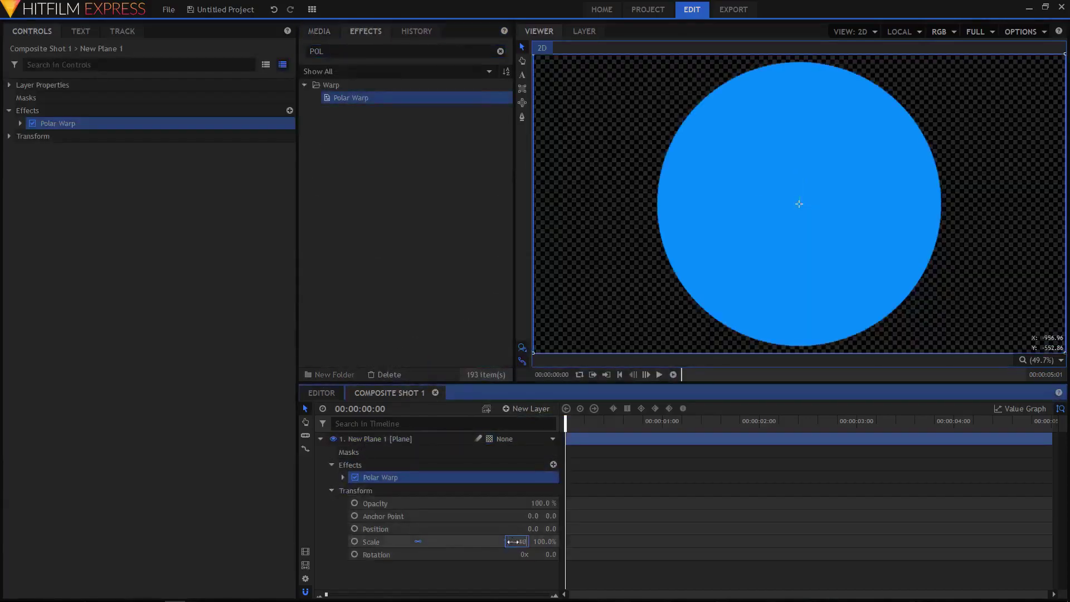
# Shrink the blue circle by resizing the plane to 400 pixels.
pyautogui.click(332, 490)
pyautogui.click(321, 439)
pyautogui.doubleClick(527, 439)
pyautogui.click(588, 325)
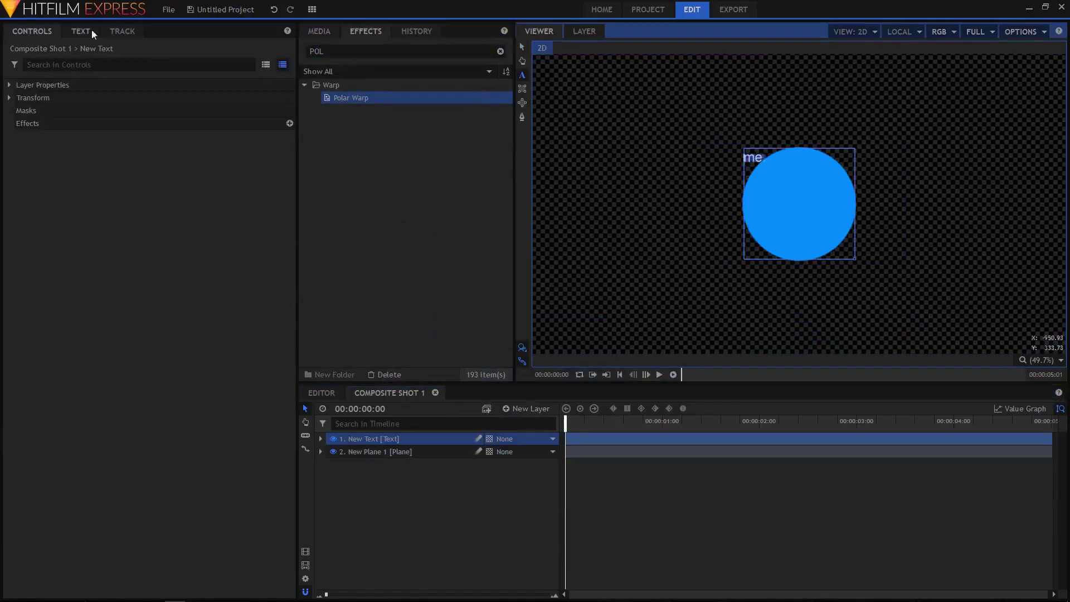
# Add a 'me.' text layer in Segoe Script at font size 189.
pyautogui.click(83, 32)
pyautogui.click(202, 79)
pyautogui.click(62, 281)
pyautogui.doubleClick(67, 96)
pyautogui.write('189')
pyautogui.press('Return')
pyautogui.click(522, 47)
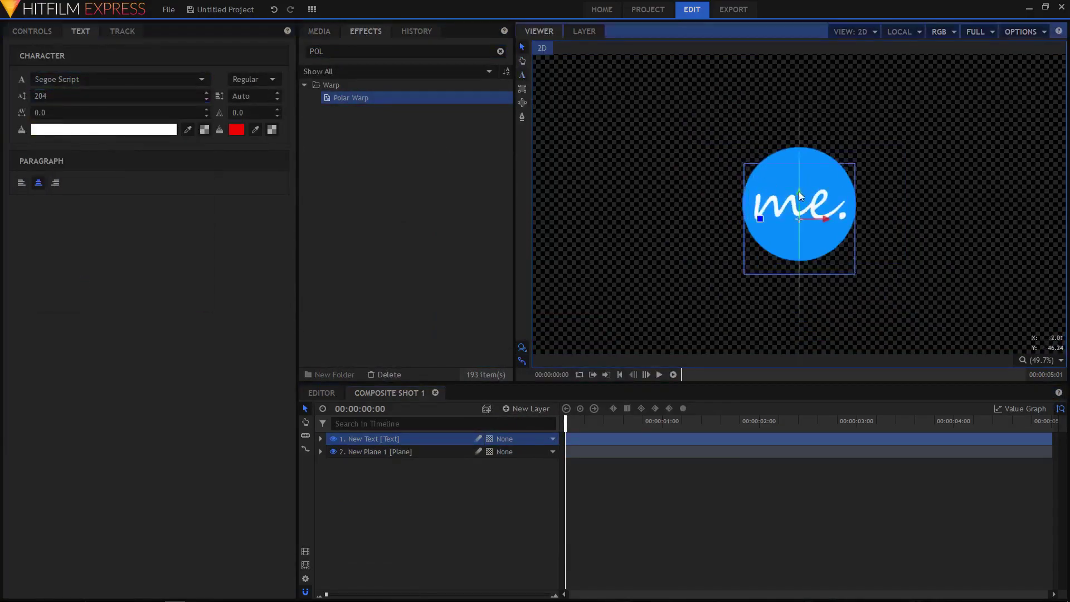
pyautogui.click(32, 32)
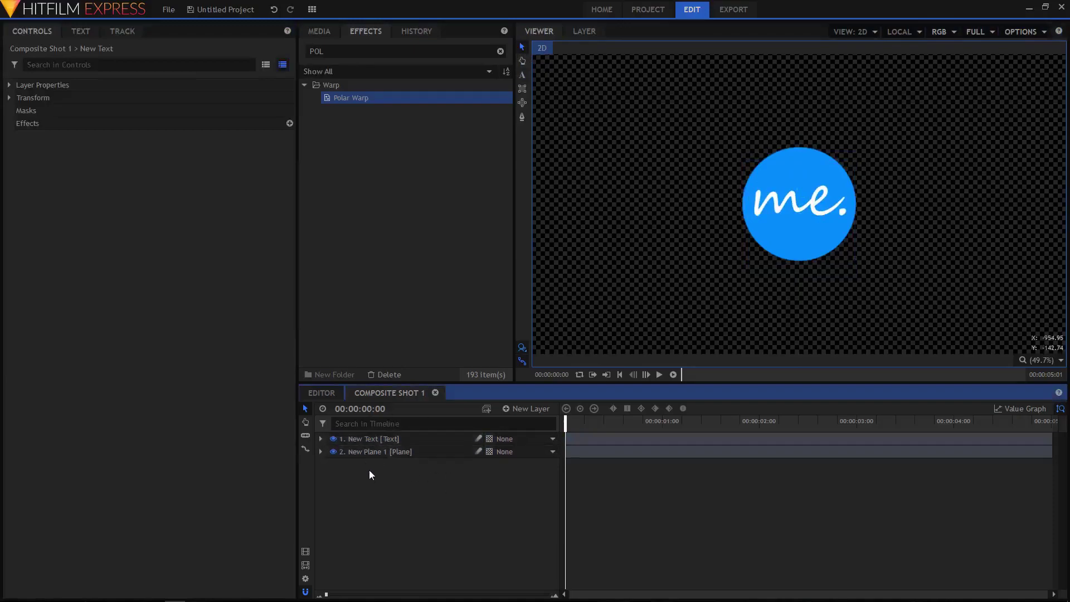
# Nest the text and plane layers into a composite named 'logo comp', then return to Composite Shot 1.
pyautogui.moveTo(354, 474); pyautogui.dragTo(393, 441)
pyautogui.rightClick(369, 444)
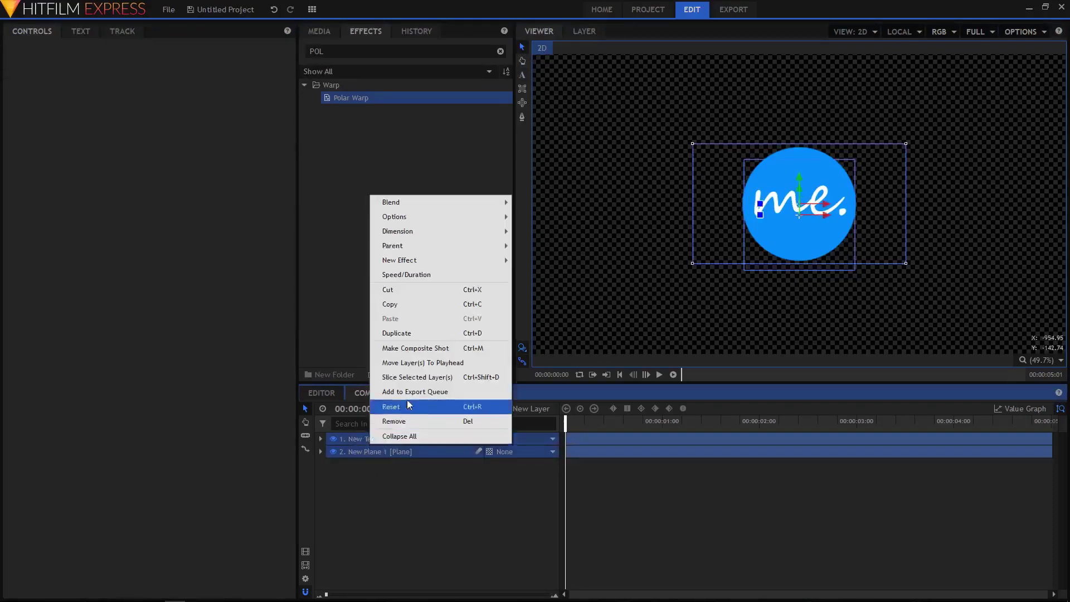
pyautogui.click(400, 349)
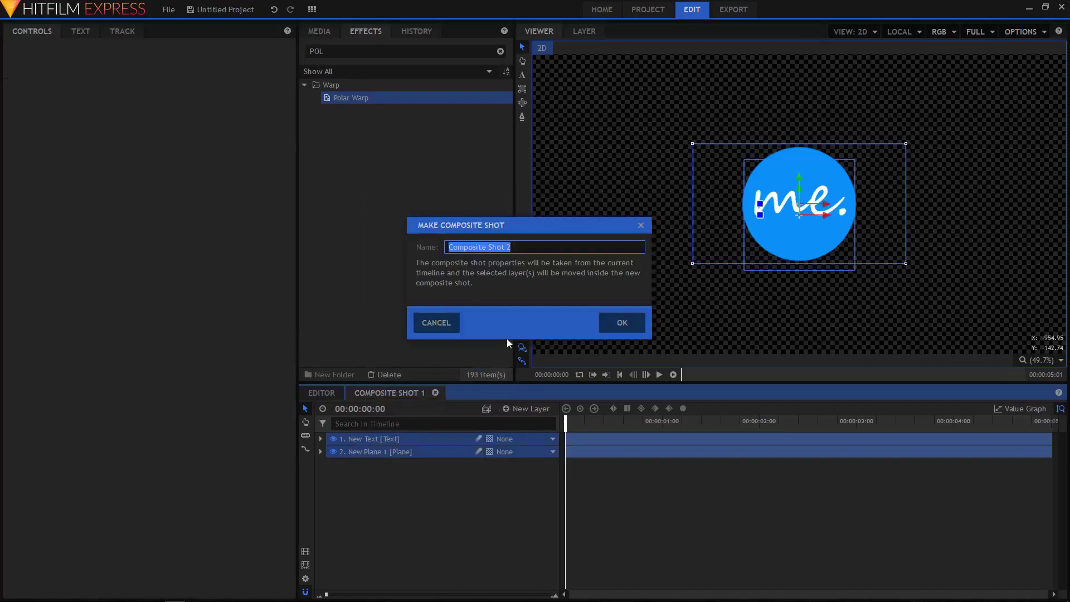
pyautogui.write('logo com')
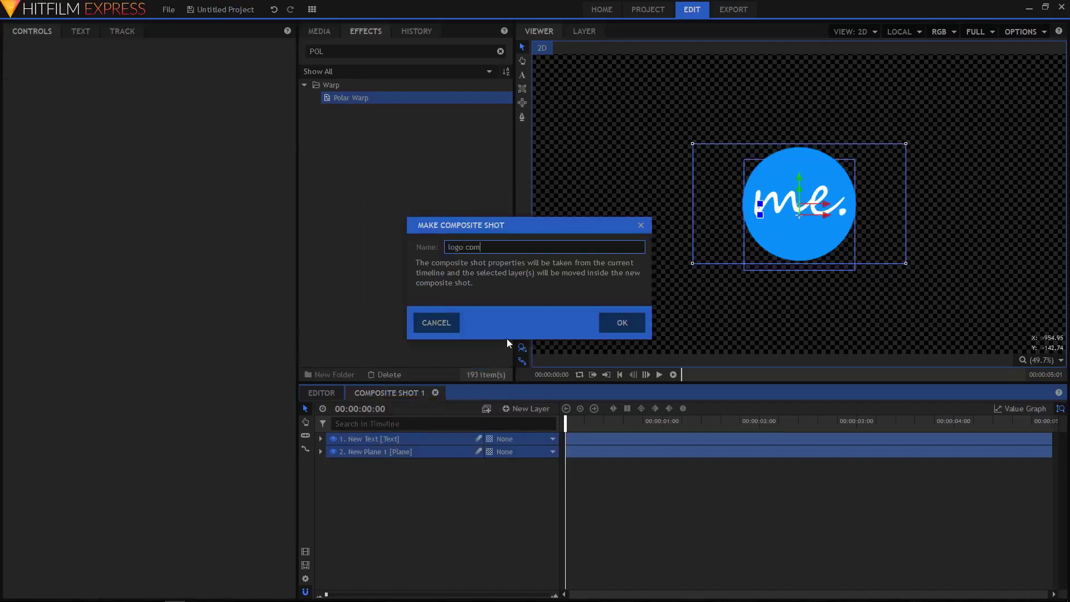
pyautogui.write('p')
pyautogui.press('Return')
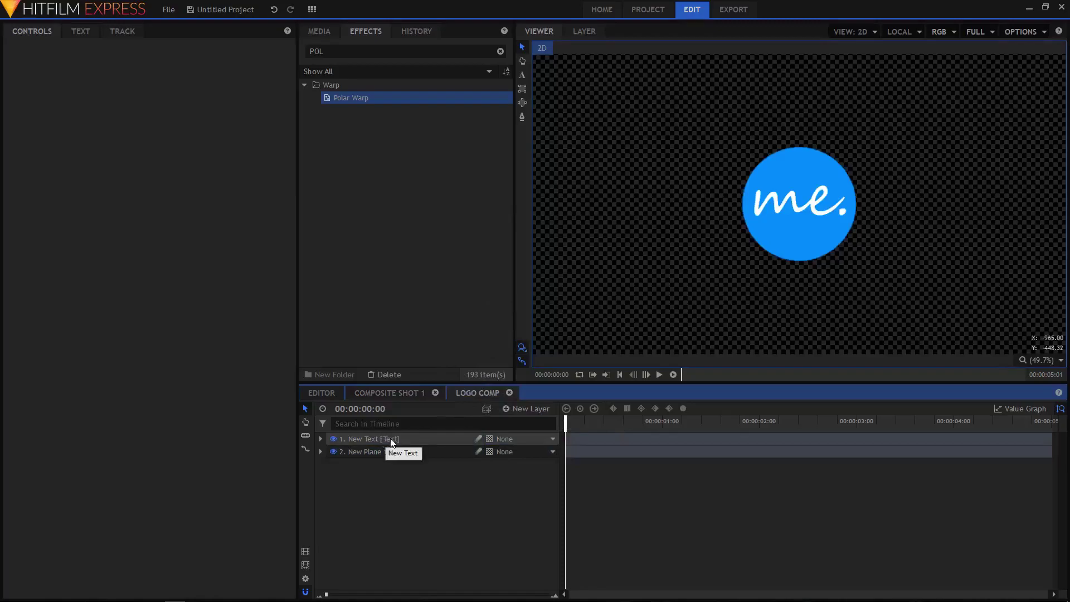
pyautogui.click(397, 392)
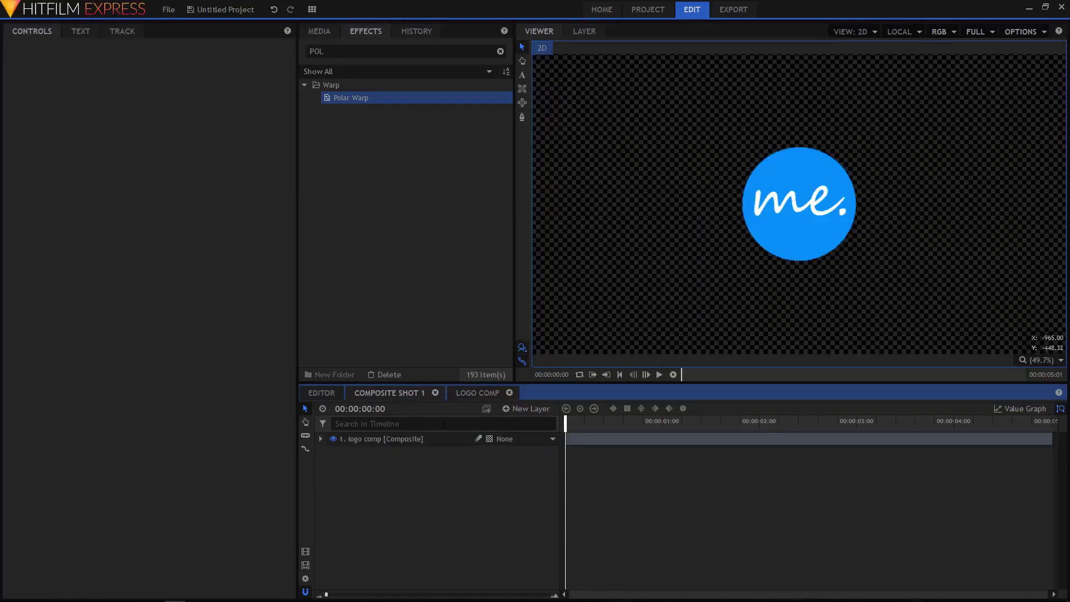
# Add a white plane named 'bg' and move it below the logo comp layer.
pyautogui.moveTo(584, 425); pyautogui.dragTo(439, 411)
pyautogui.click(514, 410)
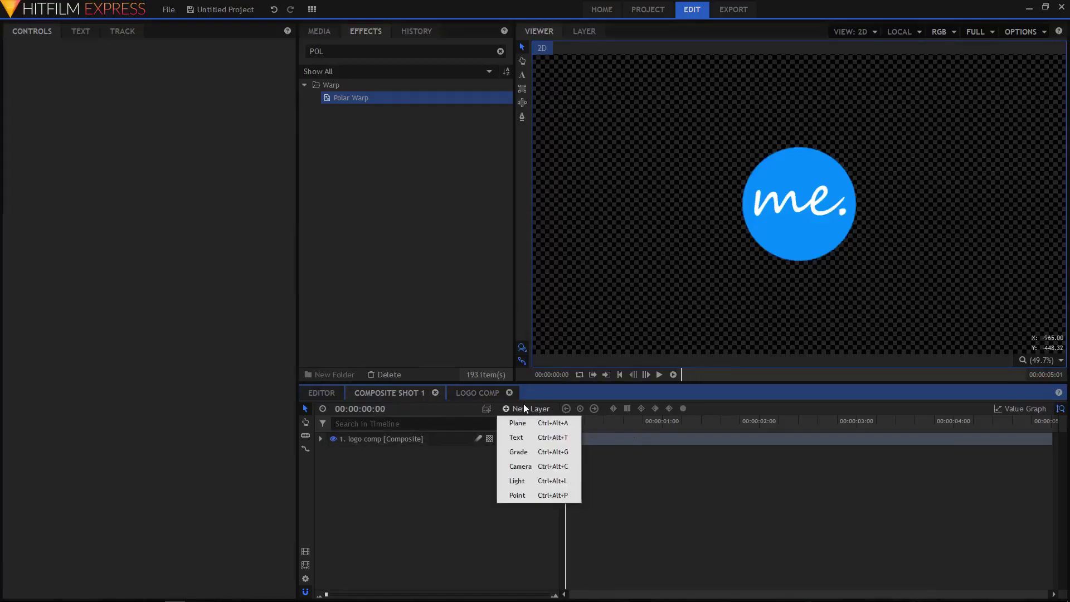
pyautogui.click(527, 422)
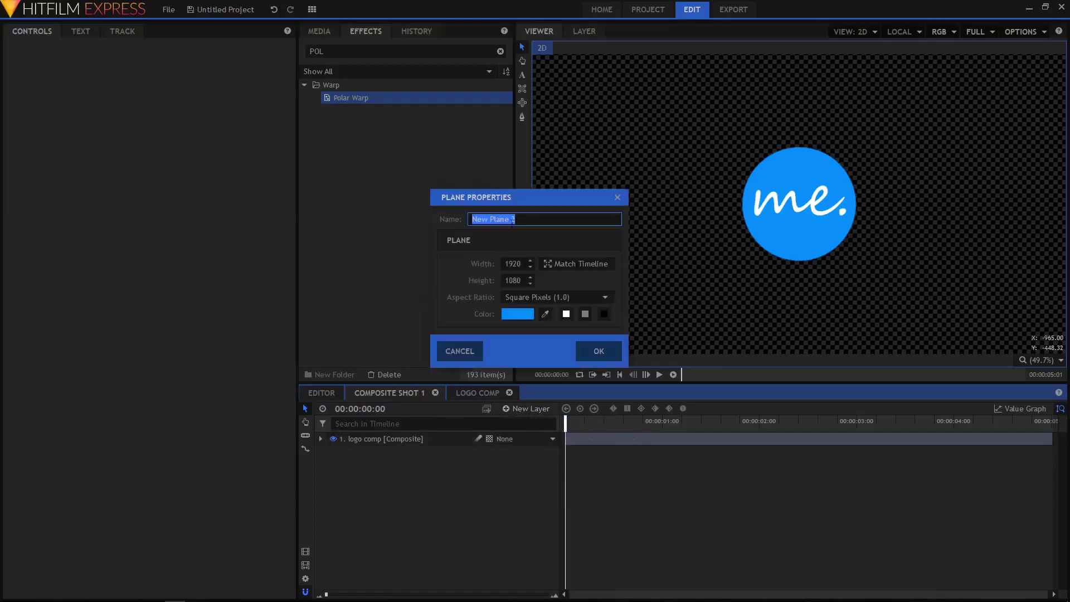
pyautogui.write('bg')
pyautogui.click(566, 313)
pyautogui.click(593, 353)
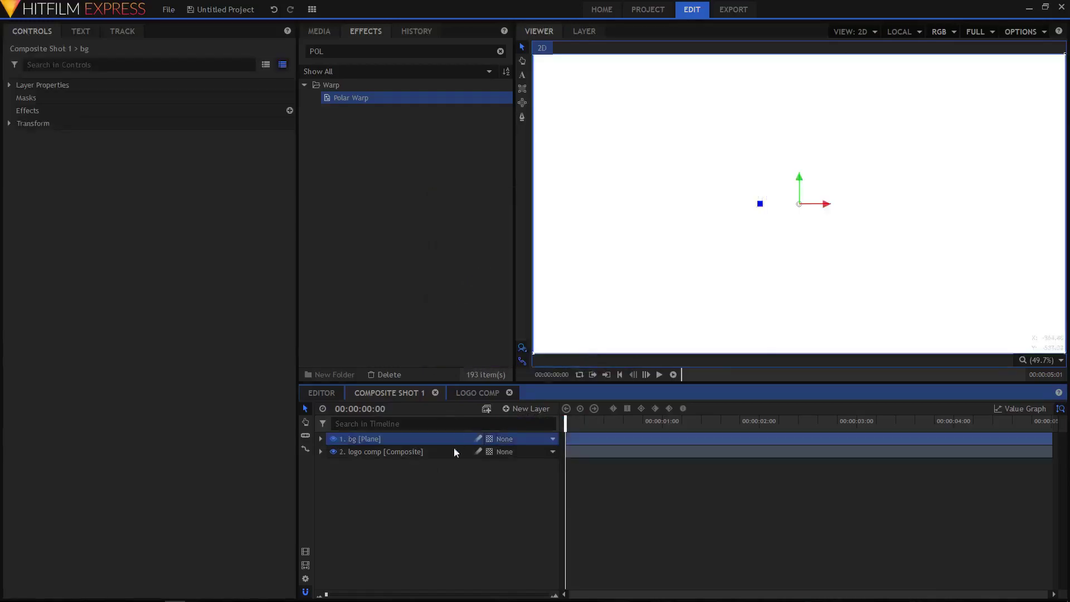
pyautogui.moveTo(384, 437); pyautogui.dragTo(383, 455)
pyautogui.click(384, 437)
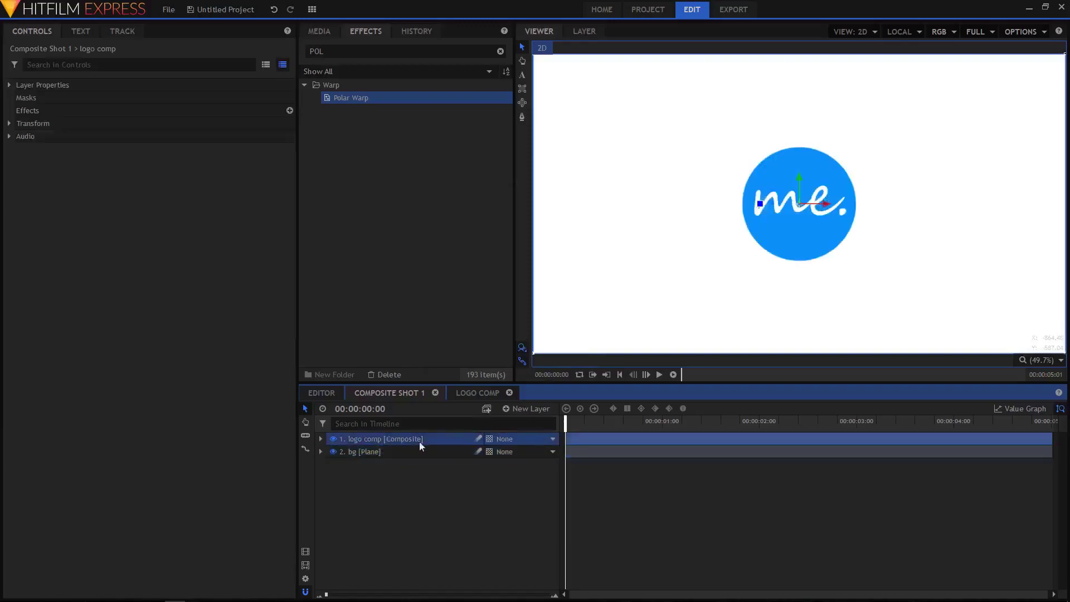
pyautogui.click(440, 479)
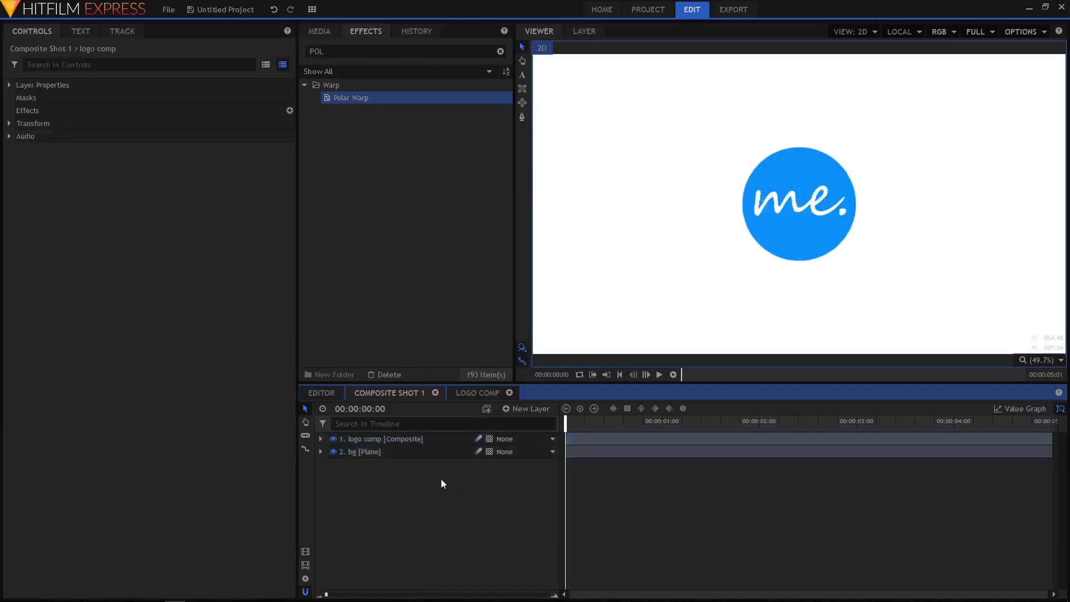
pyautogui.click(413, 440)
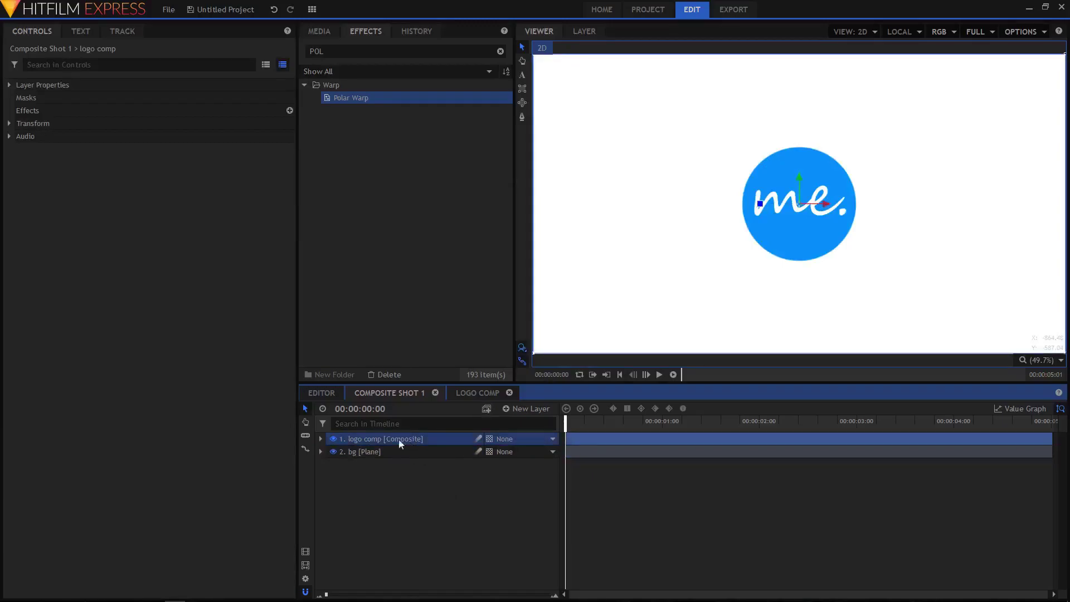
# Set logo comp's Scale to 0% and keyframe it at the start.
pyautogui.click(322, 439)
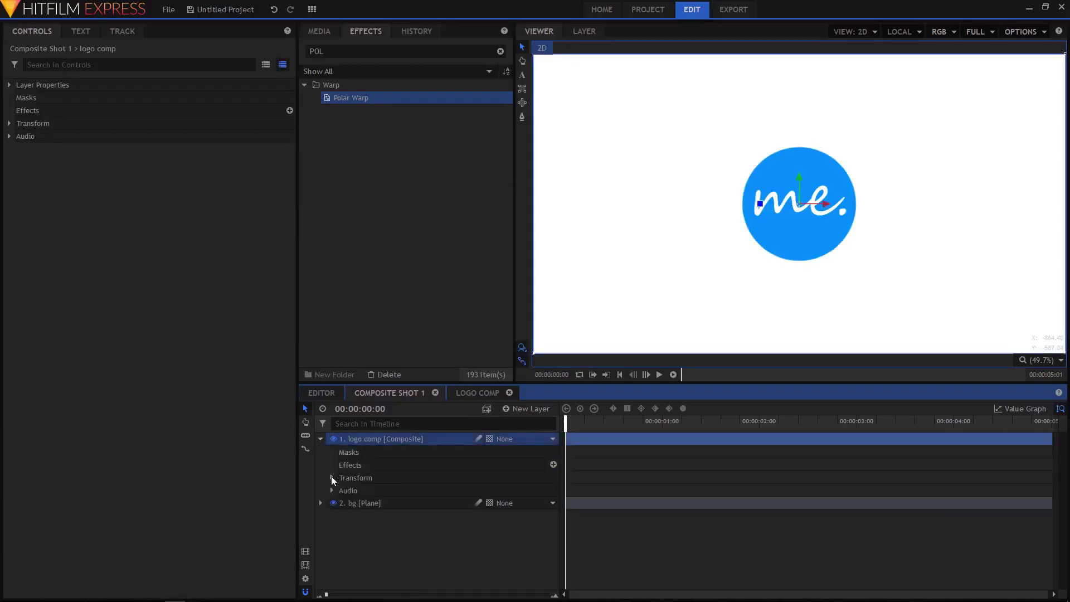
pyautogui.click(331, 477)
pyautogui.click(373, 528)
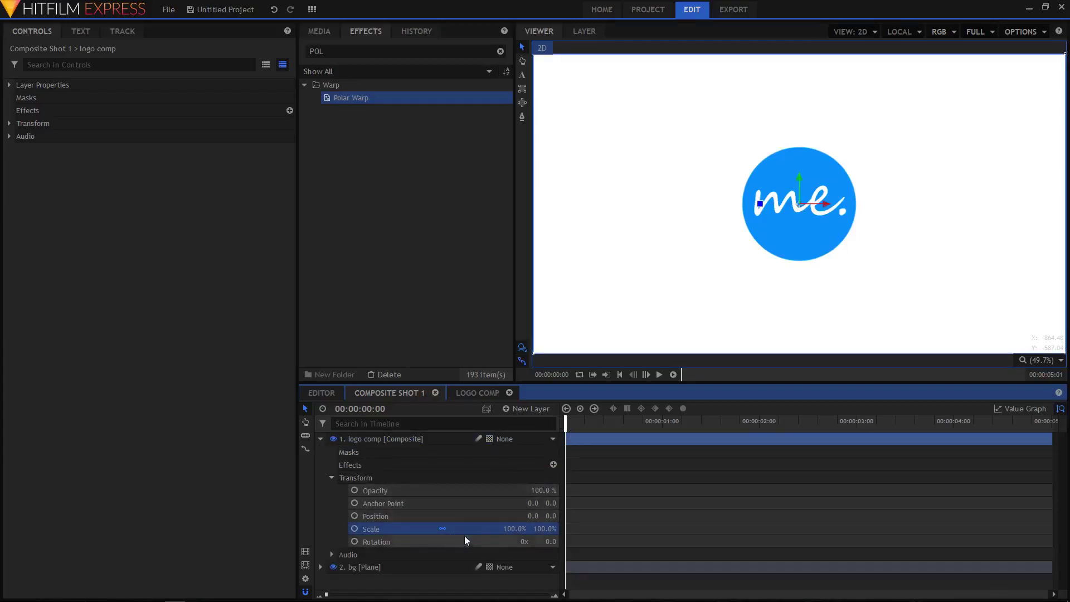
pyautogui.click(514, 528)
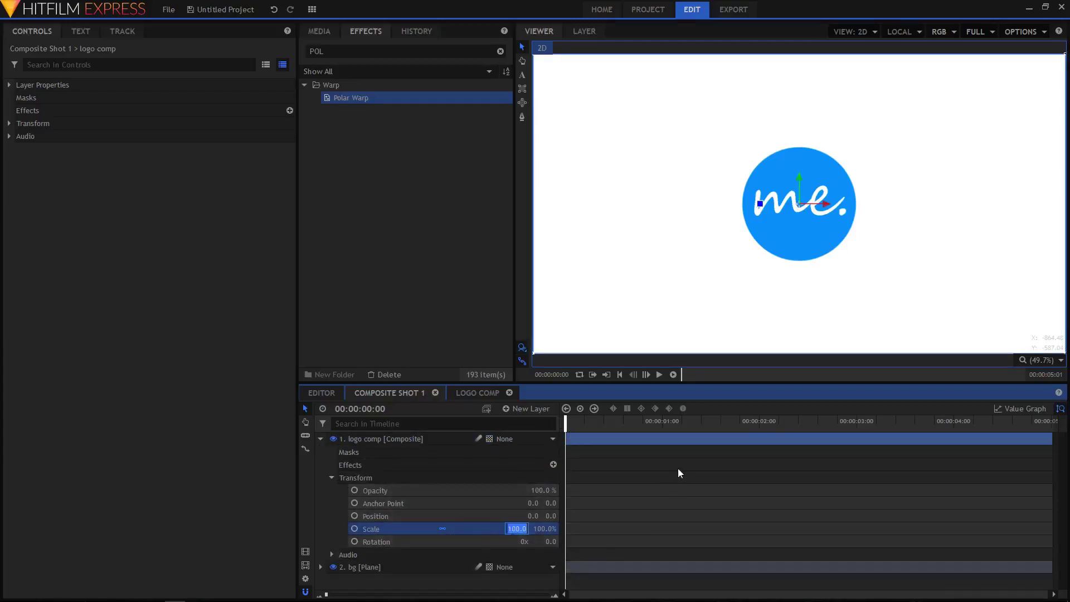
pyautogui.write('0')
pyautogui.press('Return')
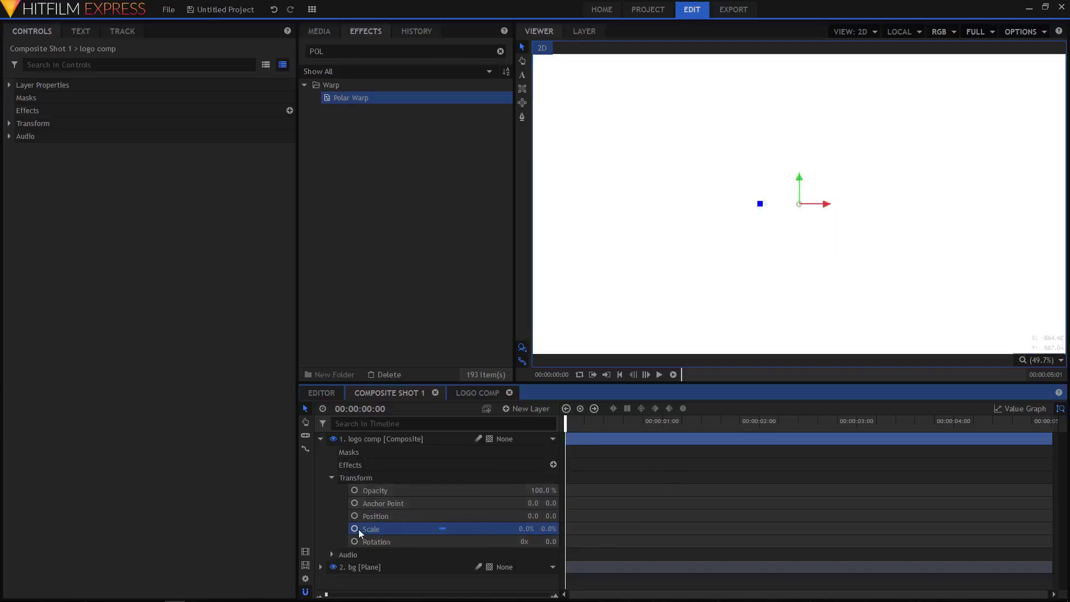
pyautogui.click(355, 529)
# Keyframe Scale at 100% around 1.5 seconds, preview the pop-in, and select both keyframes.
pyautogui.moveTo(566, 422); pyautogui.dragTo(710, 446)
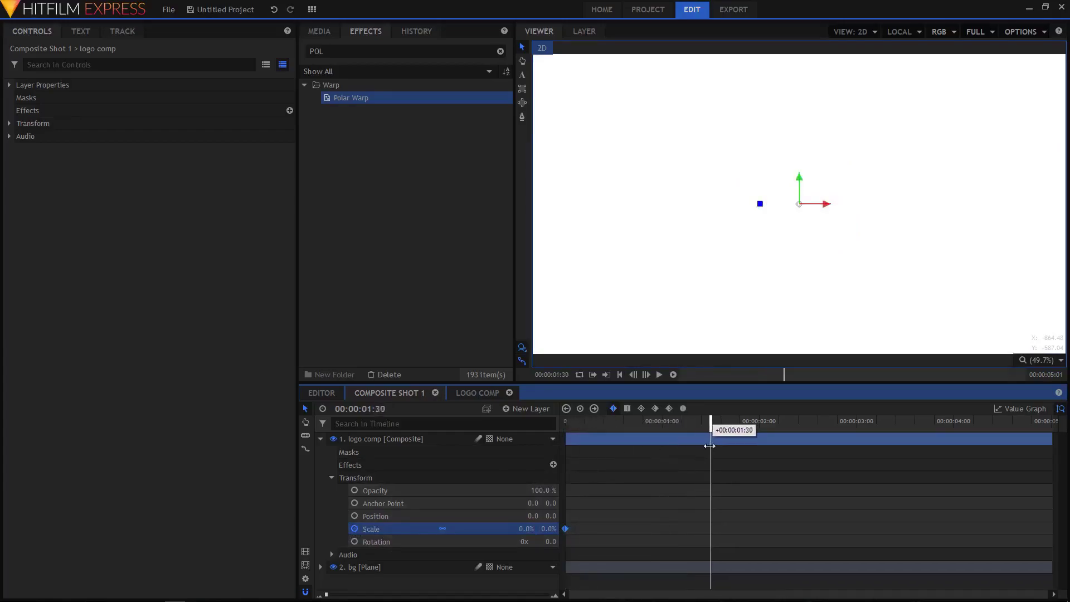
pyautogui.click(529, 529)
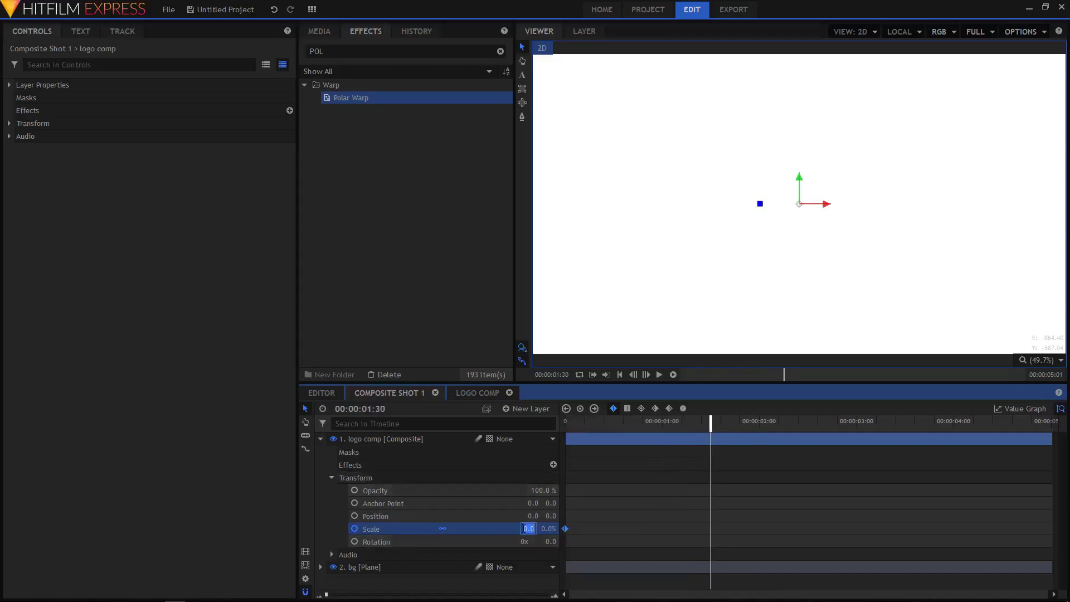
pyautogui.write('100')
pyautogui.press('Return')
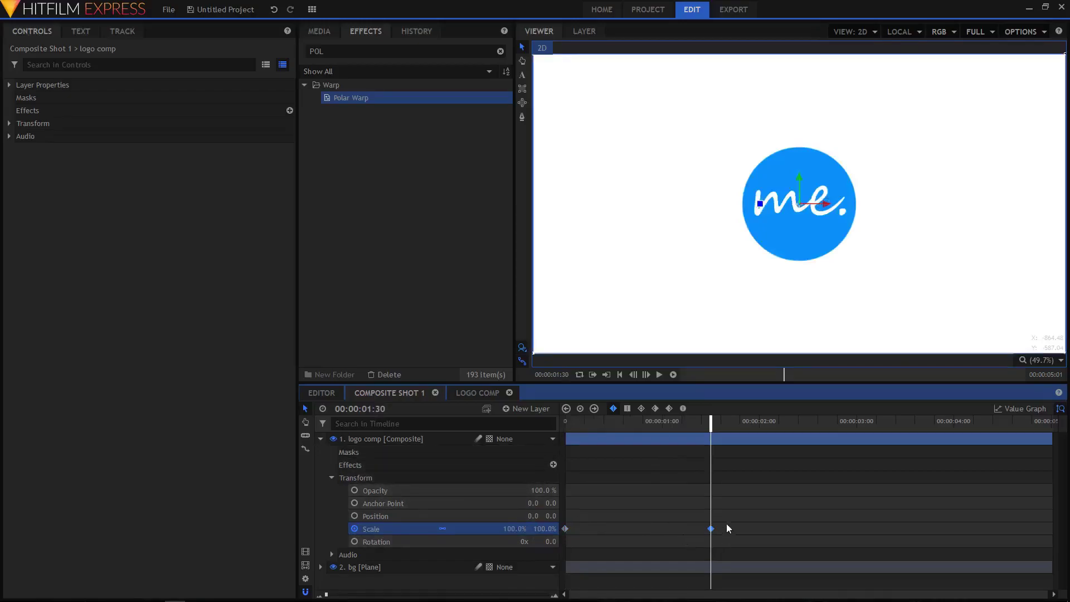
pyautogui.click(575, 421)
pyautogui.click(660, 375)
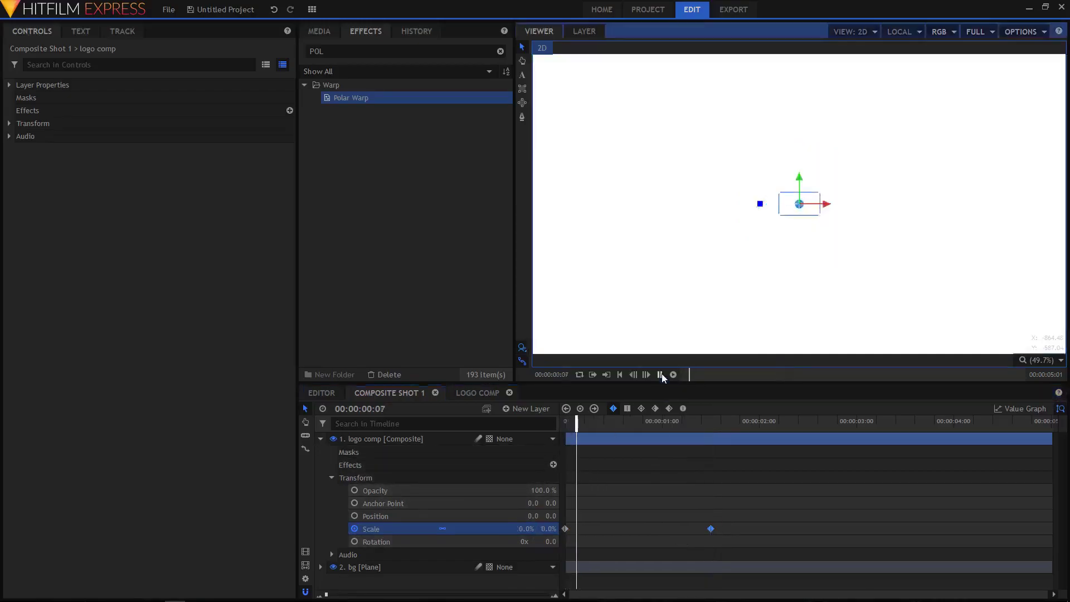
pyautogui.click(660, 374)
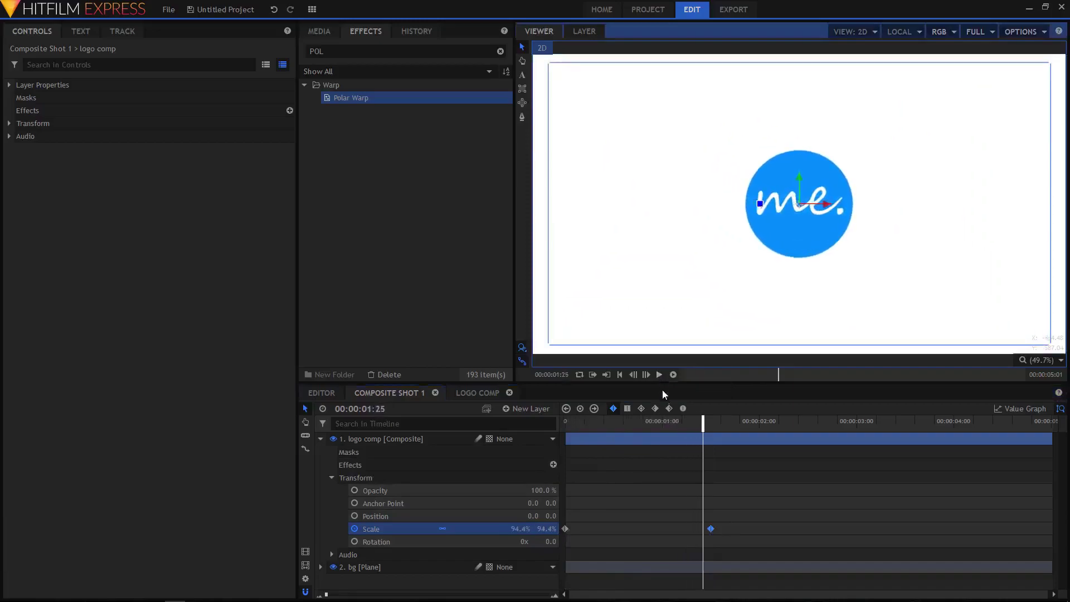
pyautogui.moveTo(728, 524); pyautogui.dragTo(560, 540)
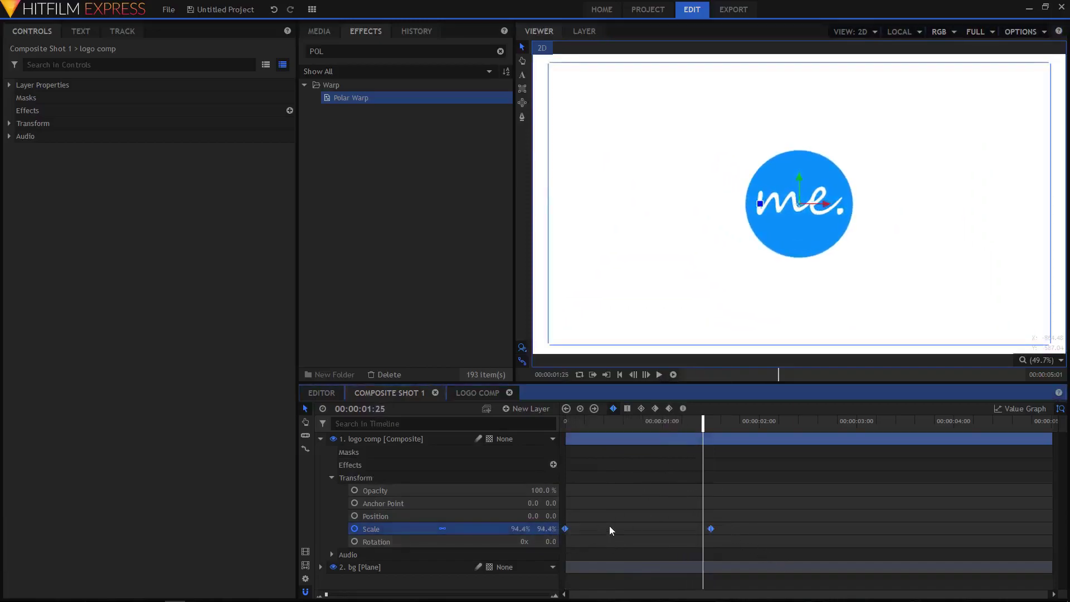
# Make the Scale keyframes Manual Bezier and shape the ease curves in the Value Graph.
pyautogui.click(684, 409)
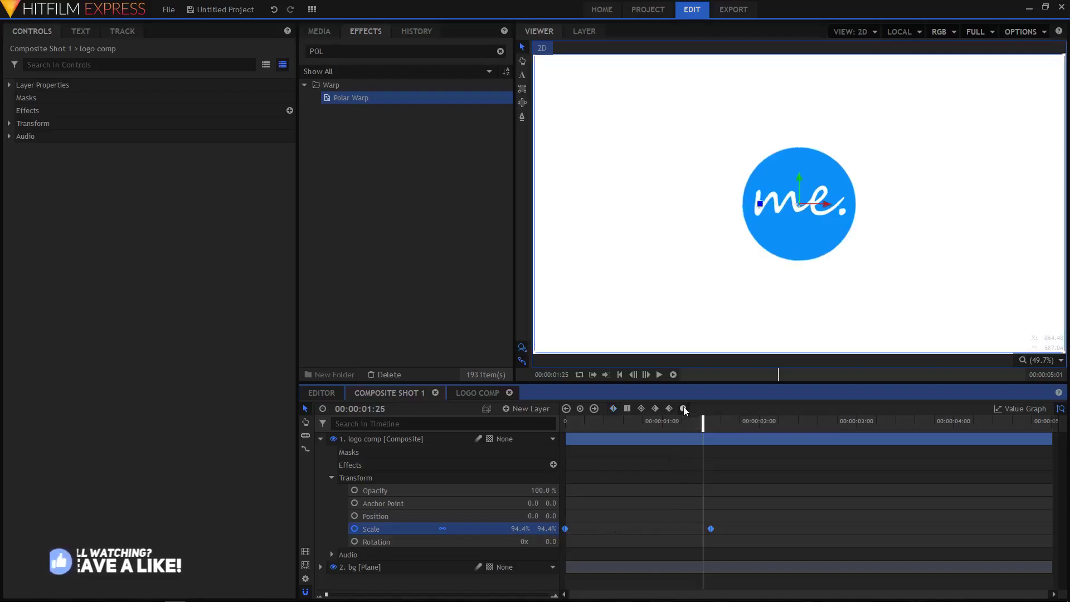
pyautogui.click(1017, 410)
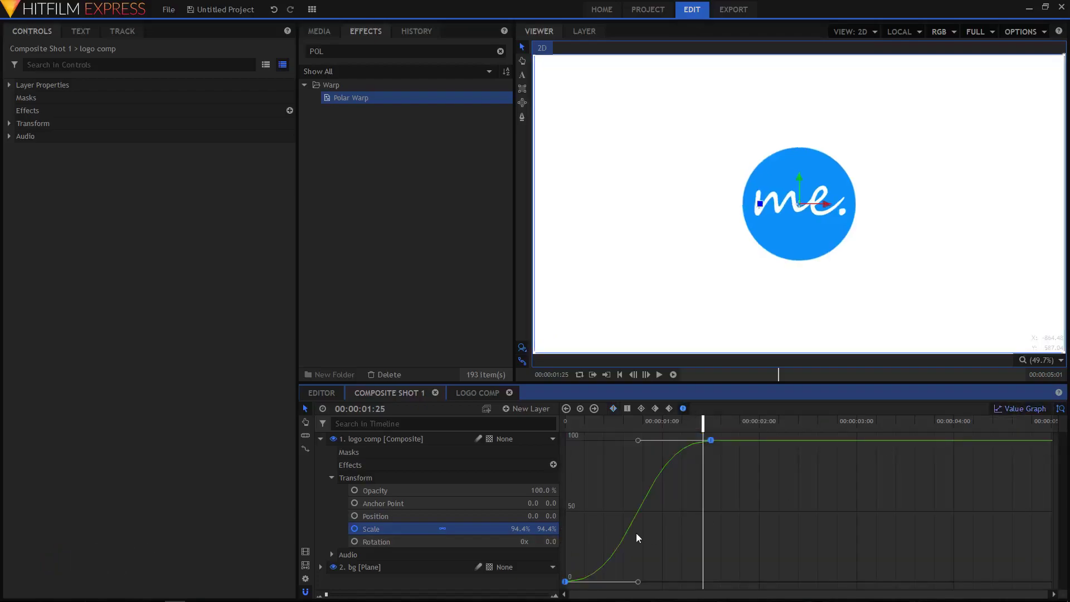
pyautogui.moveTo(639, 583); pyautogui.dragTo(699, 583)
pyautogui.moveTo(635, 450); pyautogui.dragTo(584, 452)
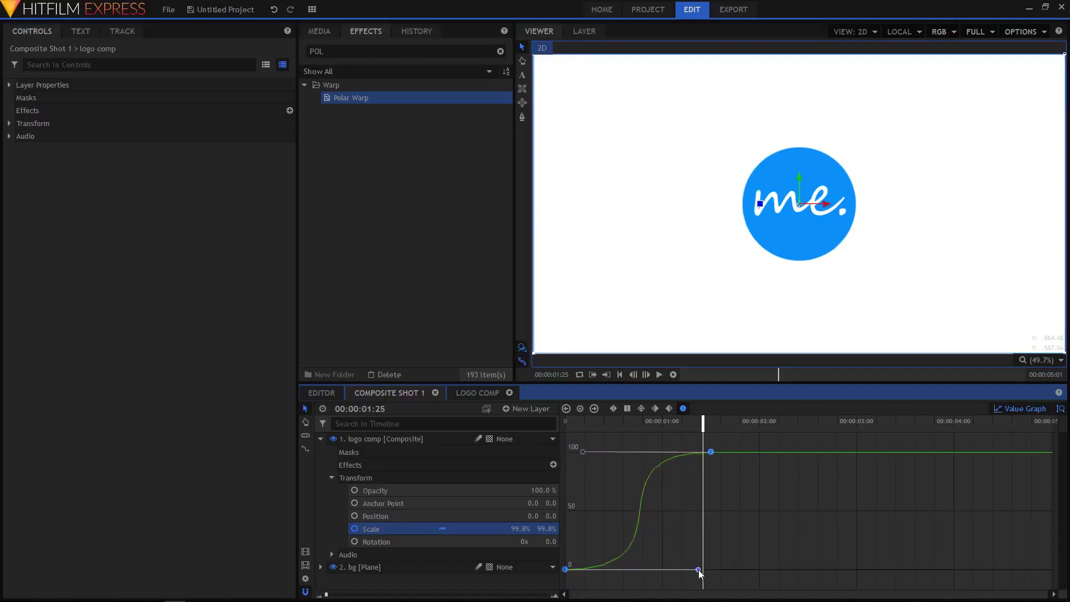
pyautogui.moveTo(697, 569); pyautogui.dragTo(680, 570)
pyautogui.click(1018, 411)
pyautogui.press('Home')
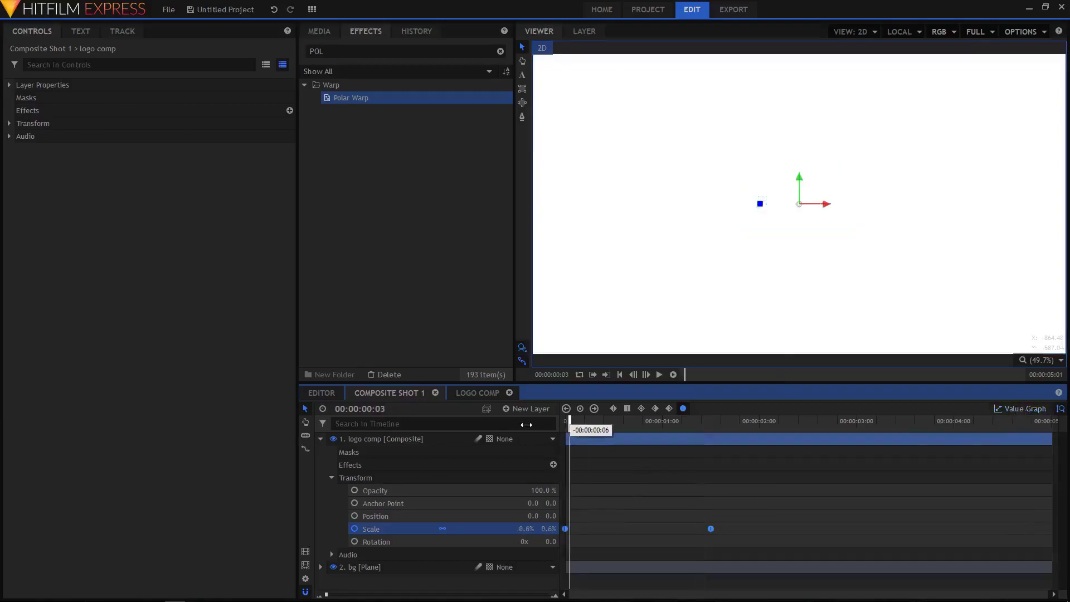
pyautogui.click(659, 375)
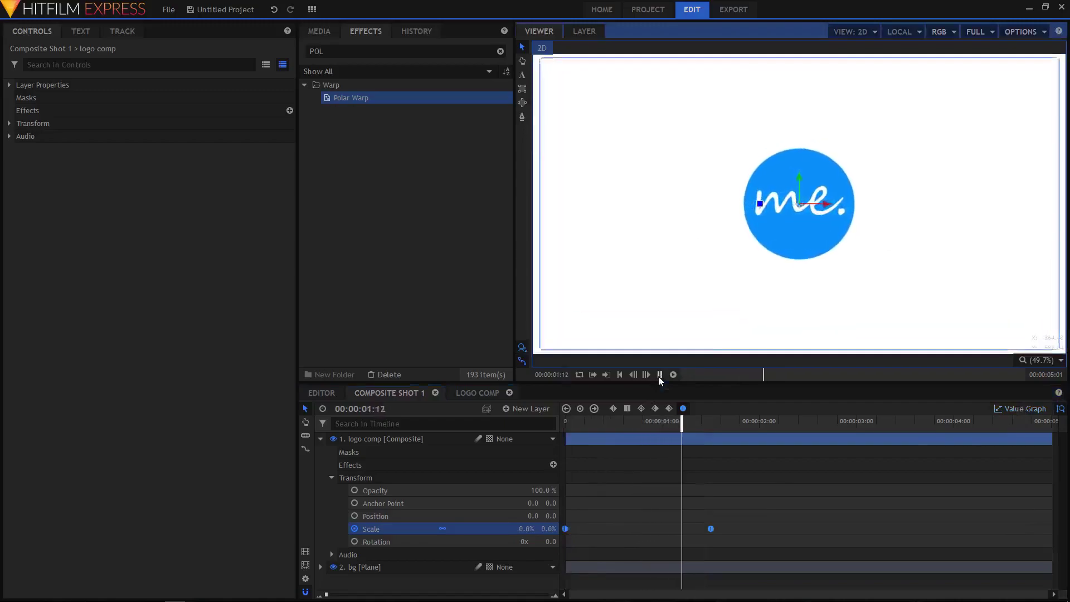
pyautogui.click(660, 375)
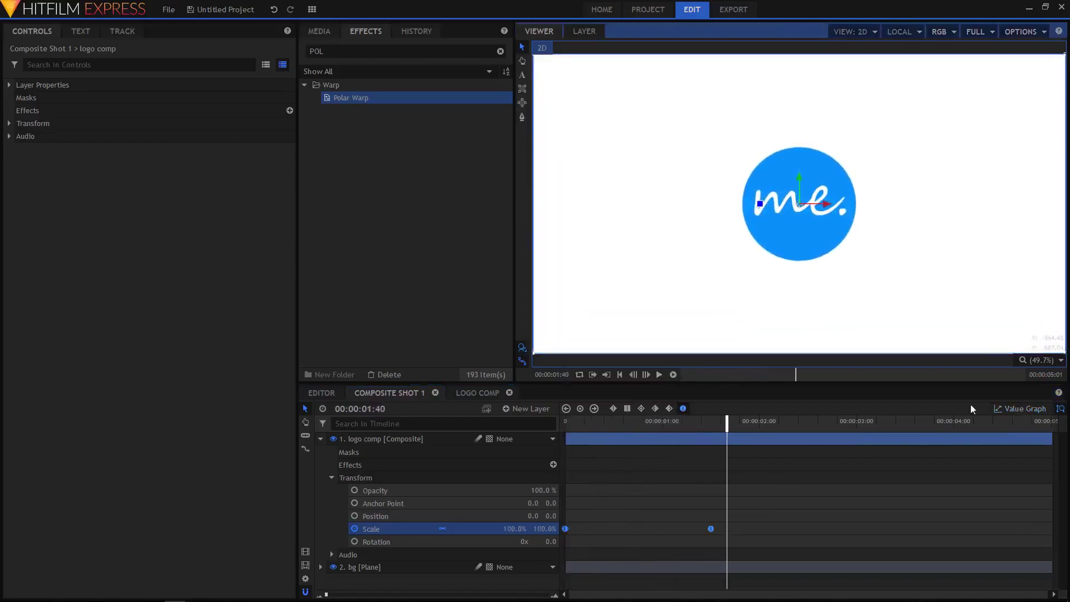
# Fine-tune the first keyframe's ease and play back to review the smoothed scale-up.
pyautogui.click(1020, 408)
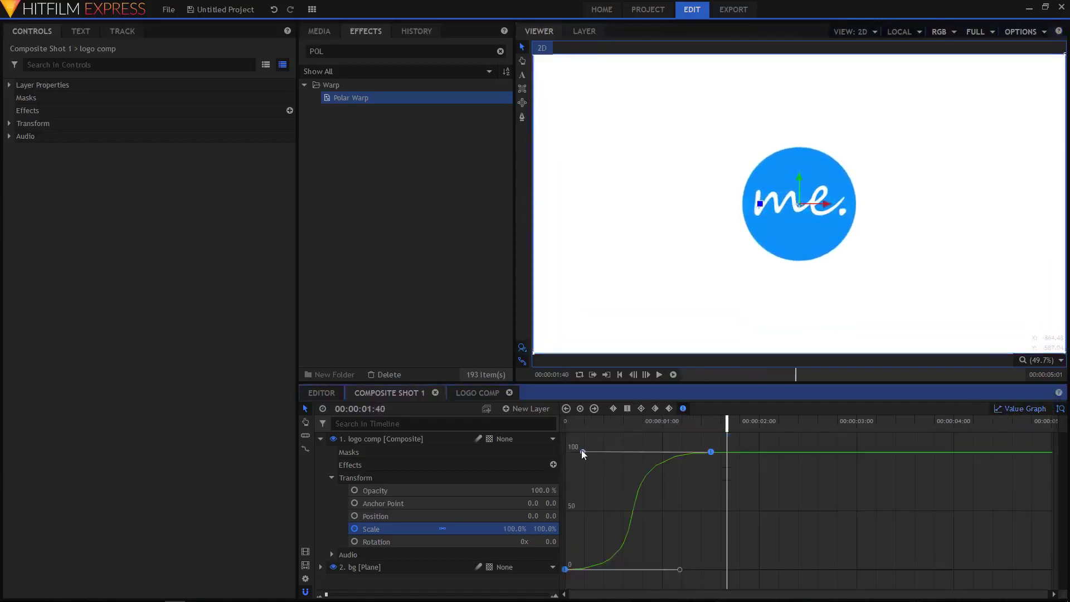
pyautogui.moveTo(679, 569); pyautogui.dragTo(664, 570)
pyautogui.click(1026, 411)
pyautogui.moveTo(647, 421); pyautogui.dragTo(534, 420)
pyautogui.click(658, 374)
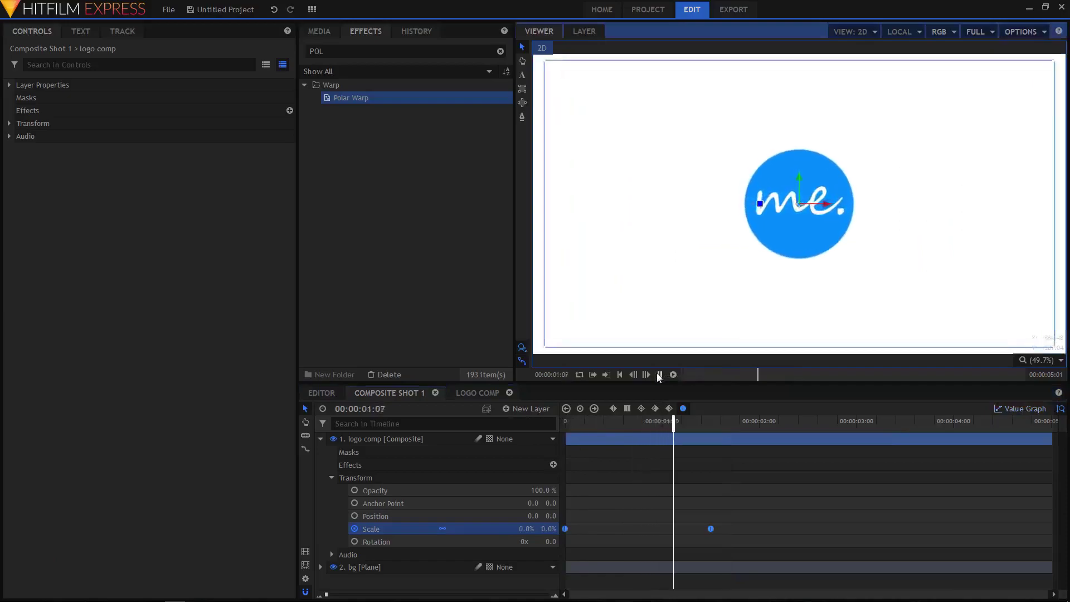
pyautogui.click(659, 374)
pyautogui.click(321, 439)
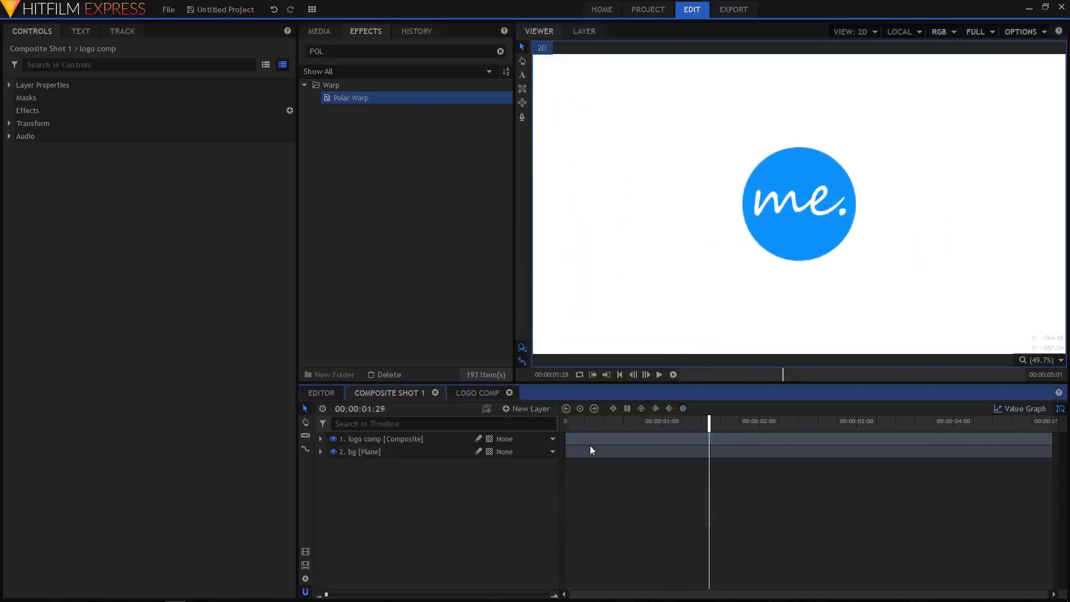
# Preview the finished animation, then duplicate the logo comp layer at the start of the shot.
pyautogui.press('Home')
pyautogui.click(655, 374)
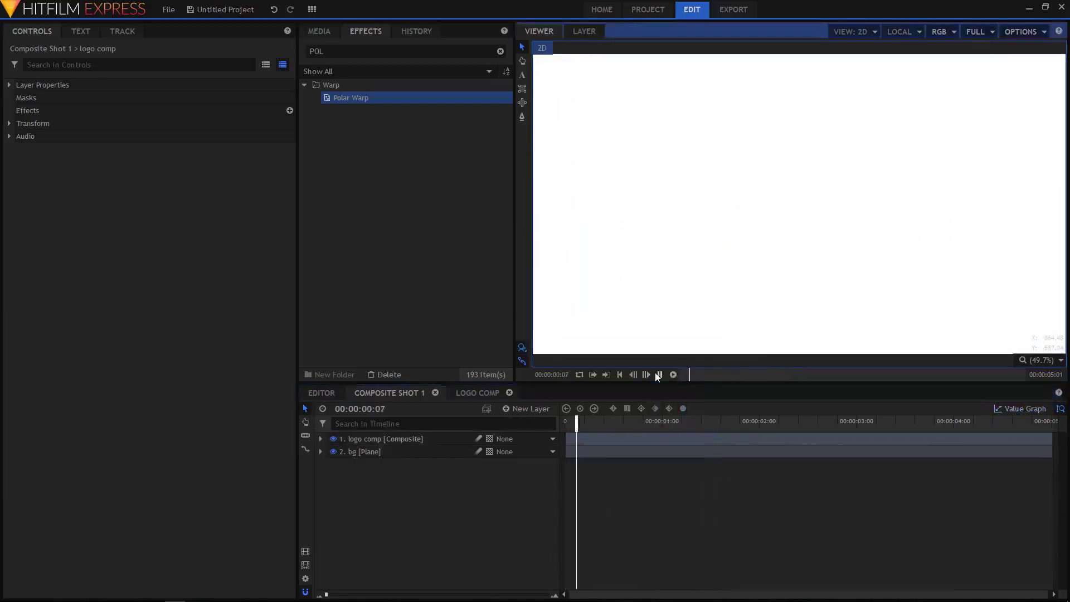
pyautogui.click(659, 375)
pyautogui.click(582, 422)
pyautogui.moveTo(580, 424); pyautogui.dragTo(565, 424)
pyautogui.click(359, 440)
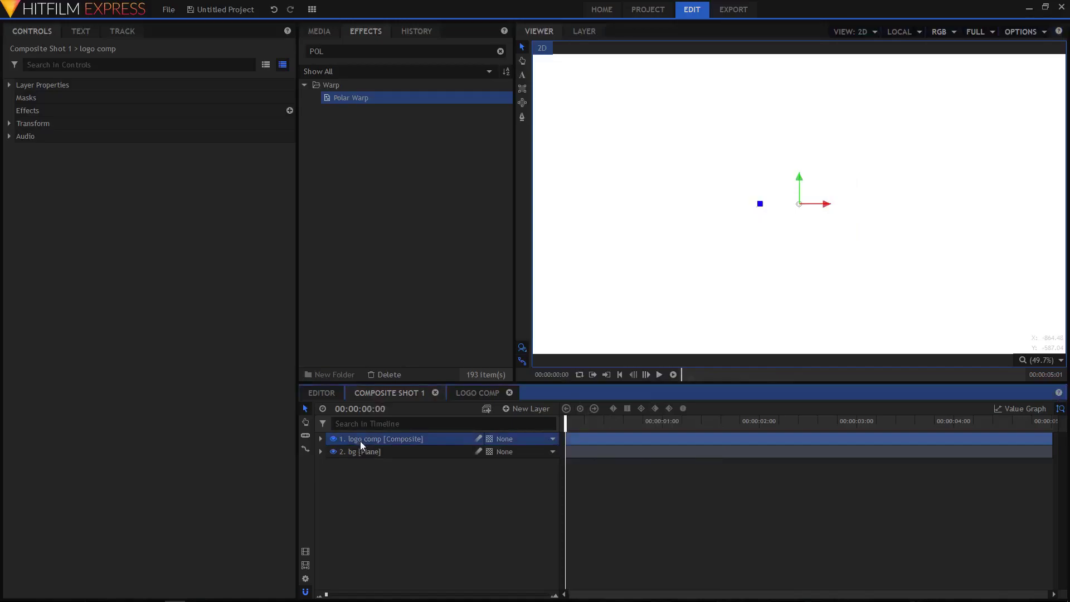
pyautogui.rightClick(360, 440)
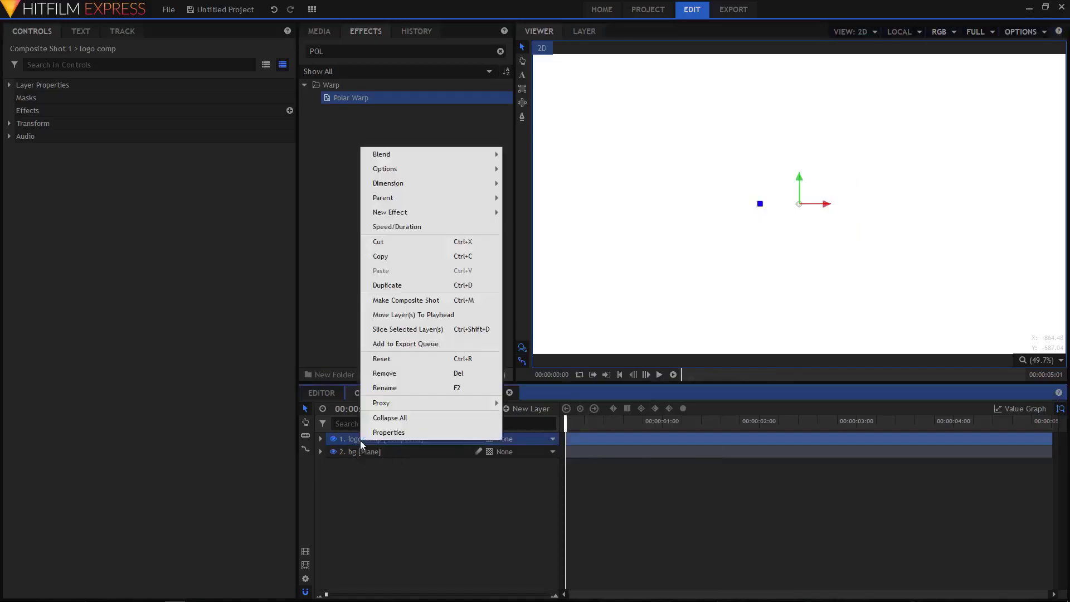
pyautogui.click(462, 286)
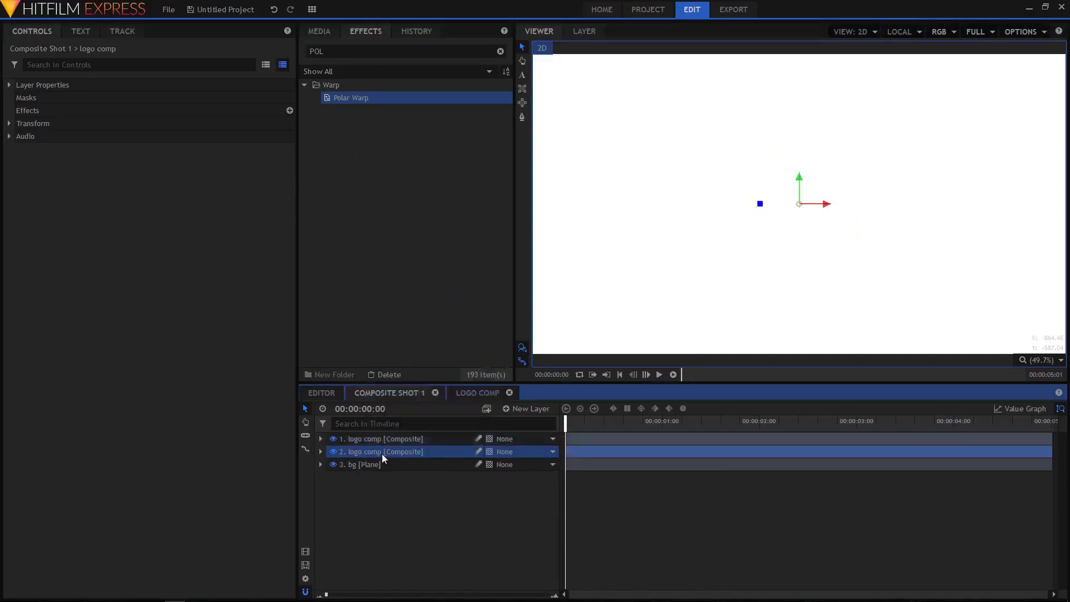
# Apply the Fill Color effect to the second logo comp layer.
pyautogui.doubleClick(350, 51)
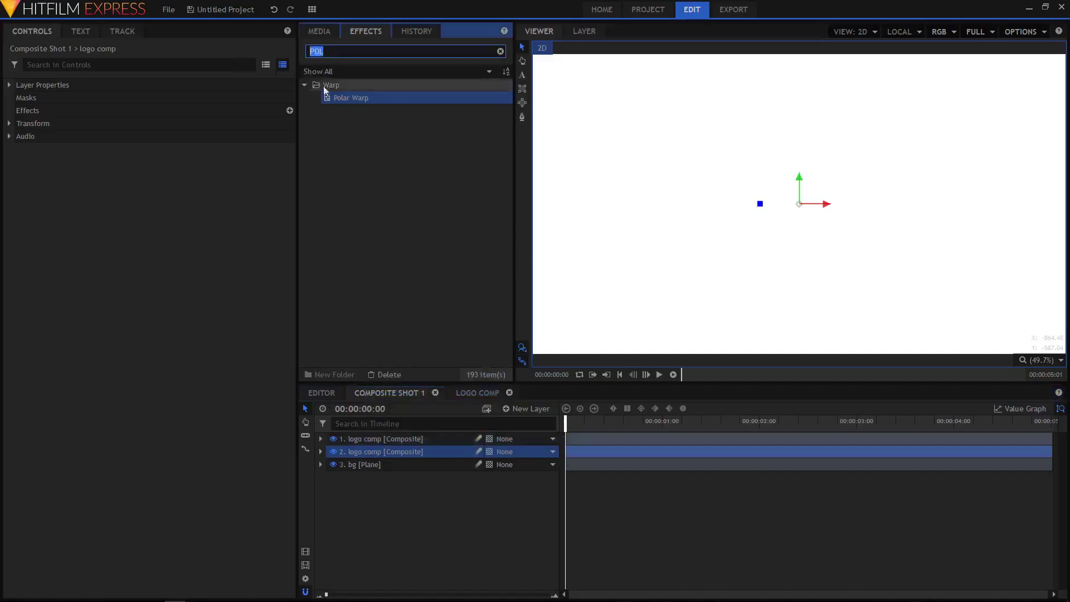
pyautogui.write('set')
pyautogui.press('BackSpace')
pyautogui.press('BackSpace')
pyautogui.press('BackSpace')
pyautogui.write('fill')
pyautogui.moveTo(343, 101); pyautogui.dragTo(367, 453)
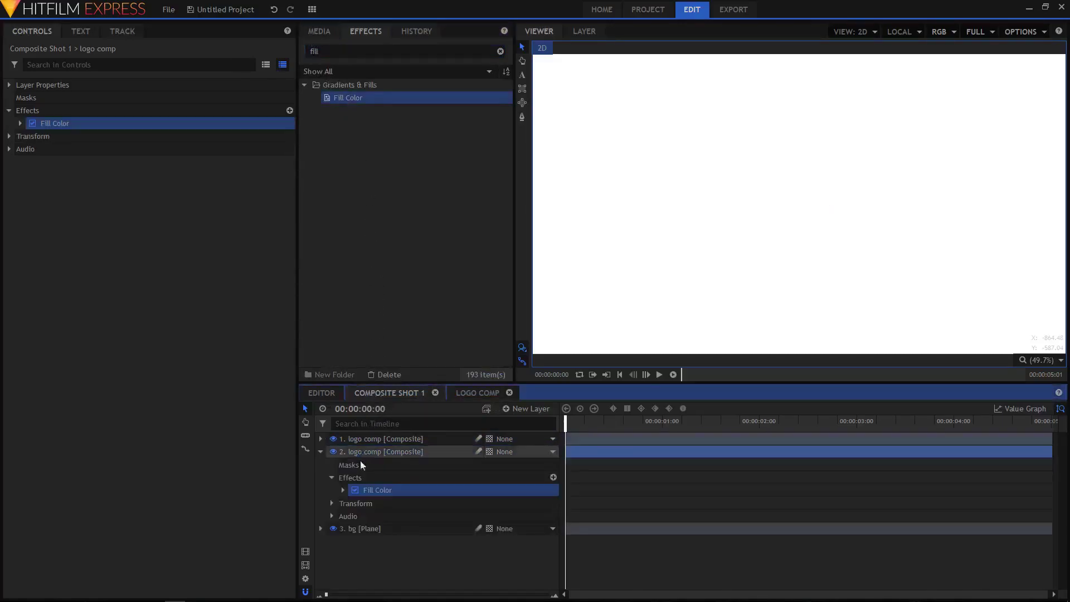
pyautogui.click(342, 490)
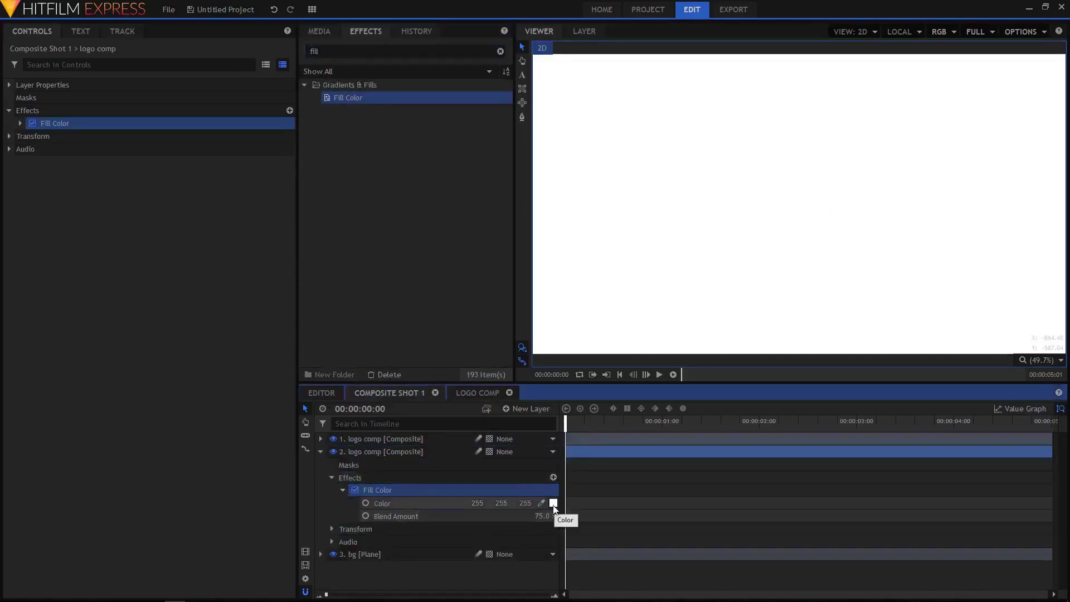
pyautogui.moveTo(628, 423); pyautogui.dragTo(670, 424)
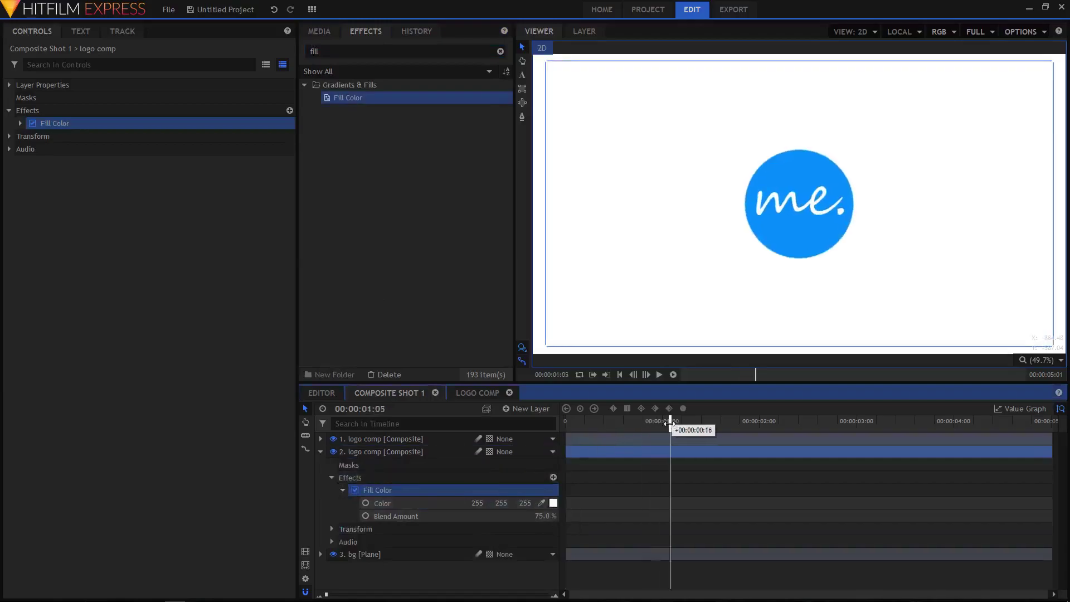
# Sample the logo's blue as the fill colour and darken it to 0, 115, 198.
pyautogui.click(552, 504)
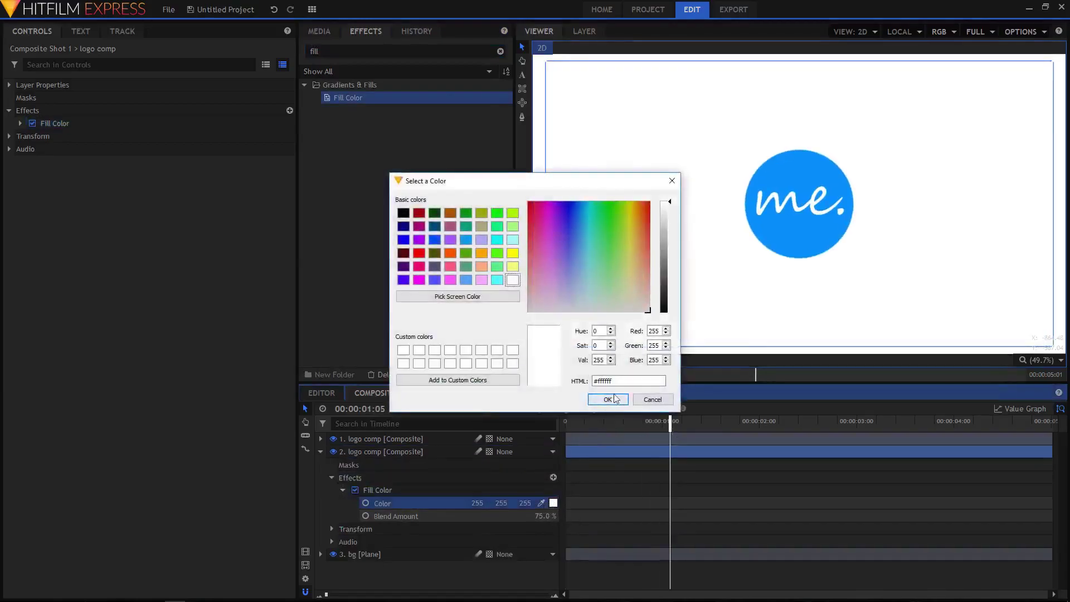
pyautogui.click(653, 400)
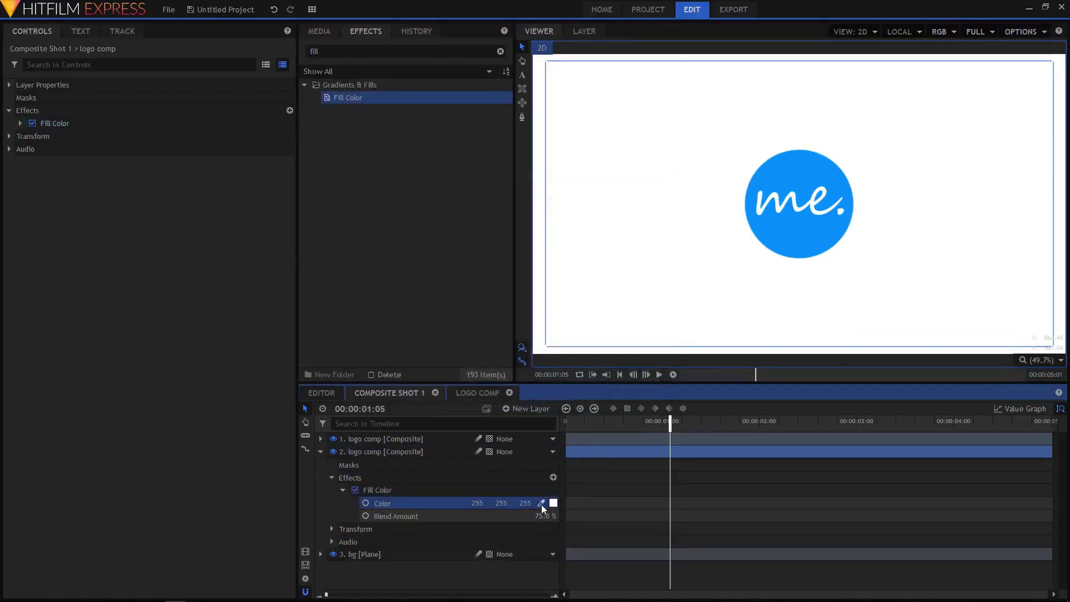
pyautogui.click(540, 503)
pyautogui.click(779, 239)
pyautogui.click(553, 504)
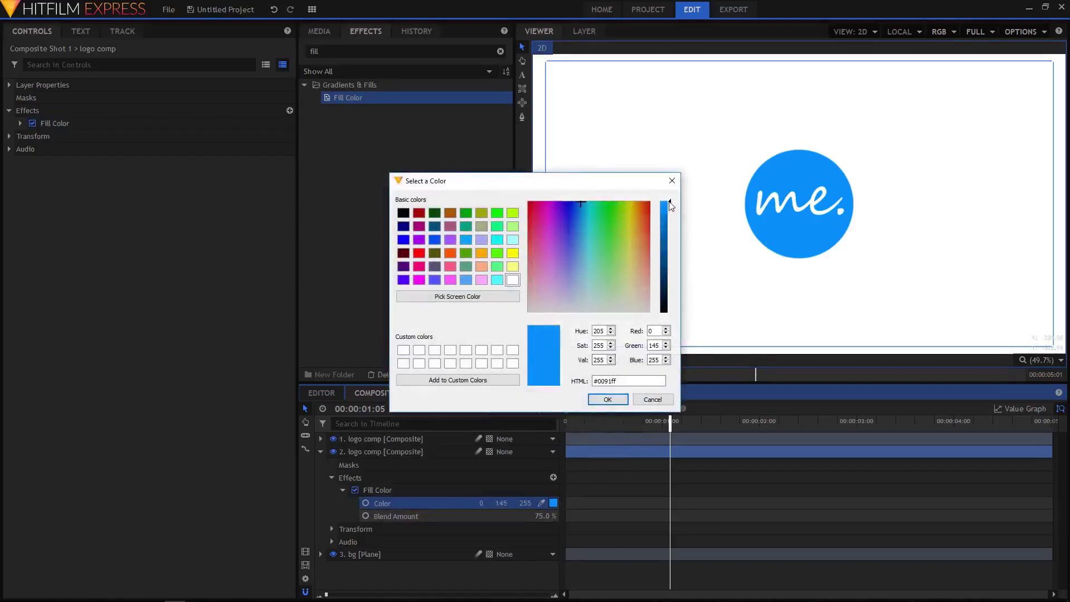
pyautogui.moveTo(670, 206); pyautogui.dragTo(668, 230)
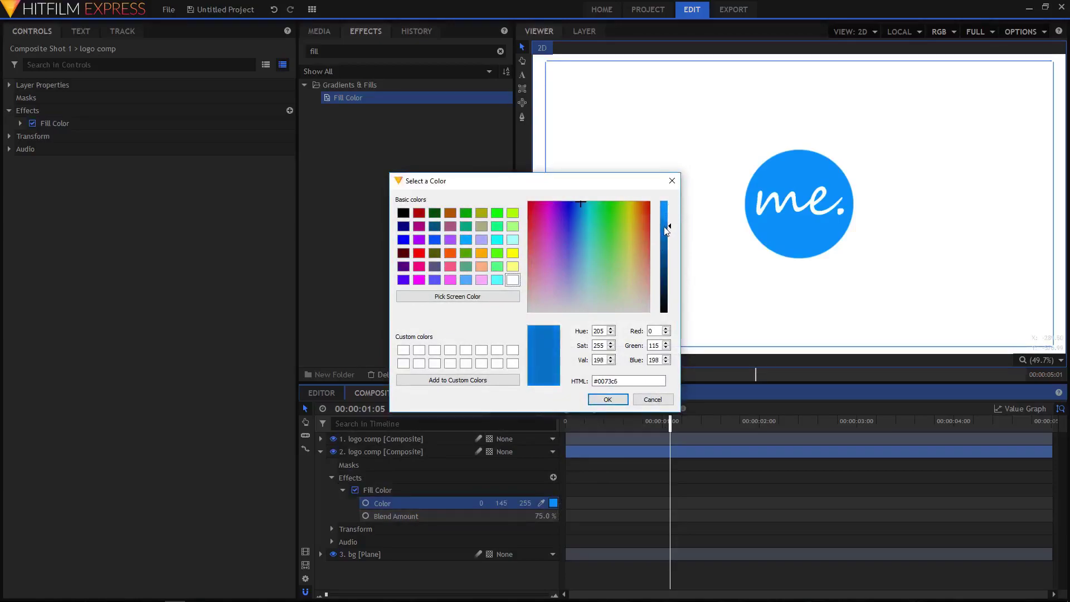
pyautogui.click(609, 400)
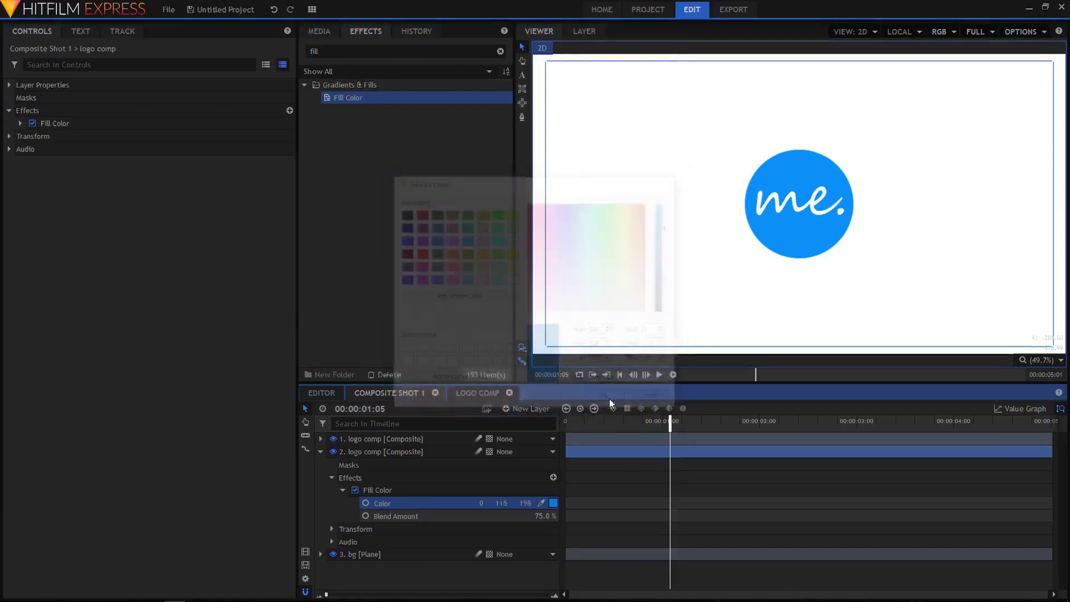
pyautogui.click(320, 452)
# Raise the lower logo comp's Fill Color Blend Amount from 75% to 100%, toggling the top layer to compare.
pyautogui.click(334, 440)
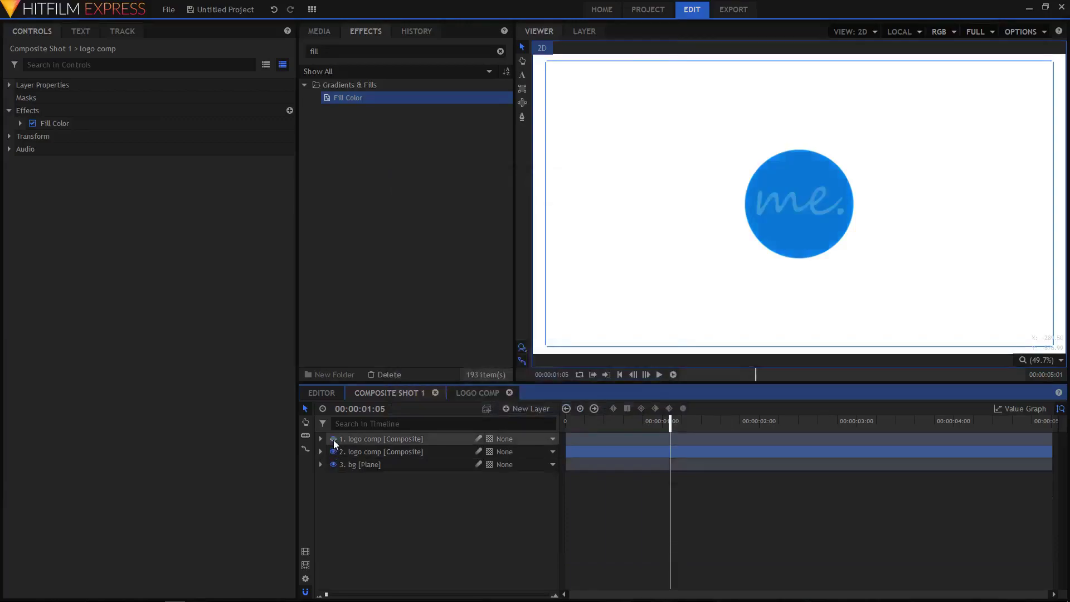
pyautogui.click(334, 439)
pyautogui.click(334, 439)
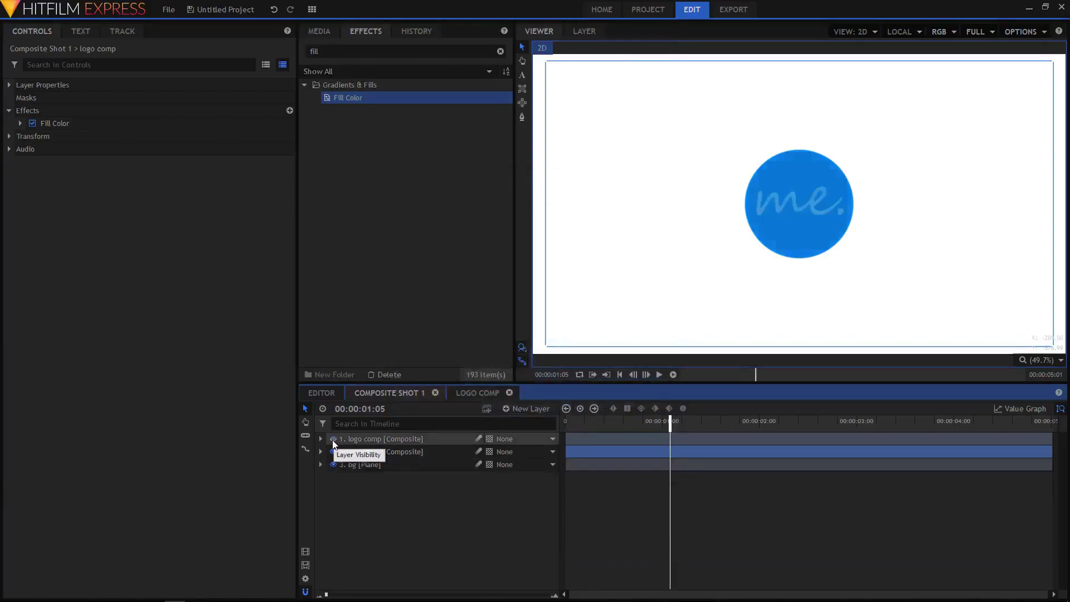
pyautogui.click(333, 439)
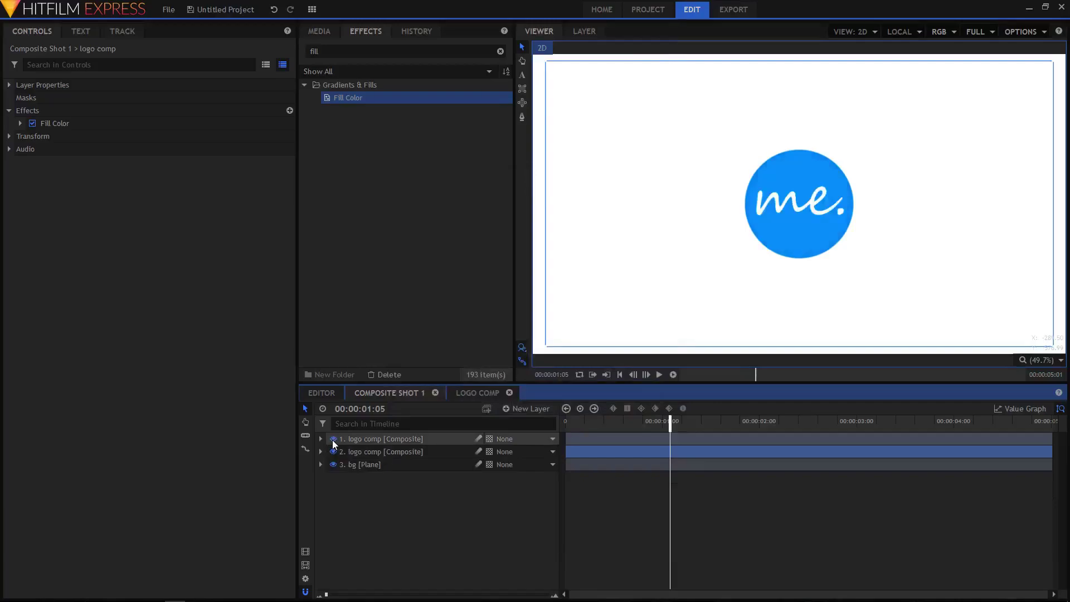
pyautogui.click(320, 451)
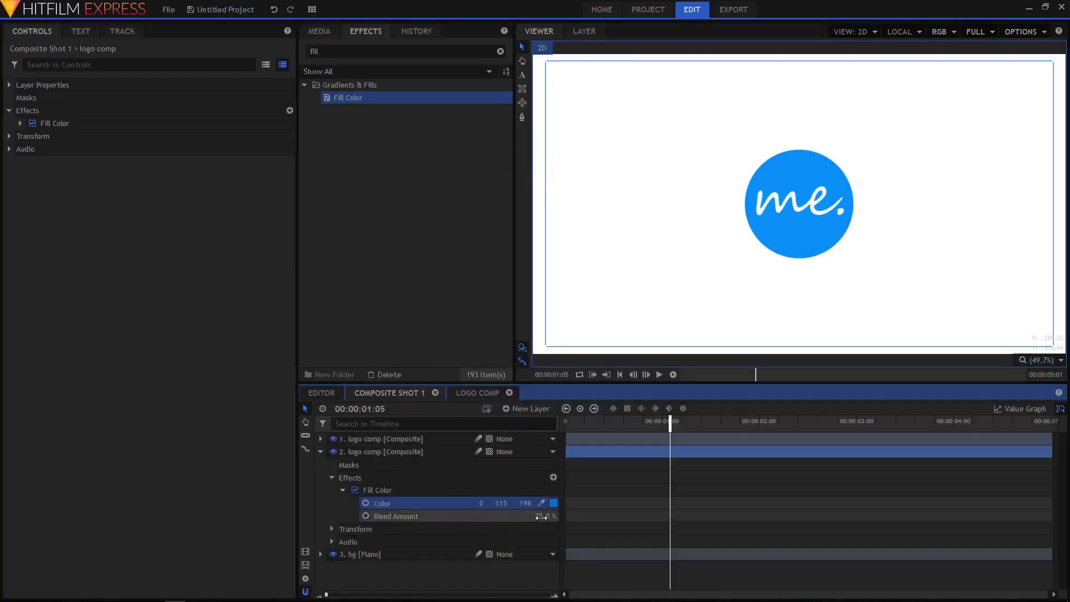
pyautogui.moveTo(541, 517); pyautogui.dragTo(557, 517)
pyautogui.click(320, 451)
pyautogui.click(333, 438)
pyautogui.click(334, 439)
pyautogui.click(357, 452)
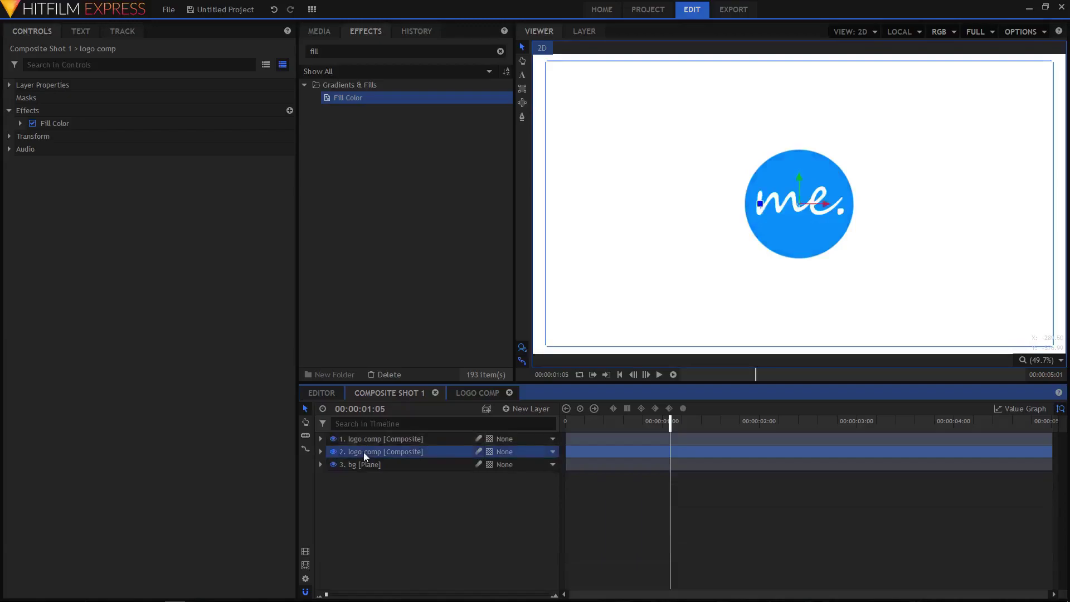
# Rename layer 2 to 'dark blue'.
pyautogui.rightClick(364, 452)
pyautogui.click(389, 399)
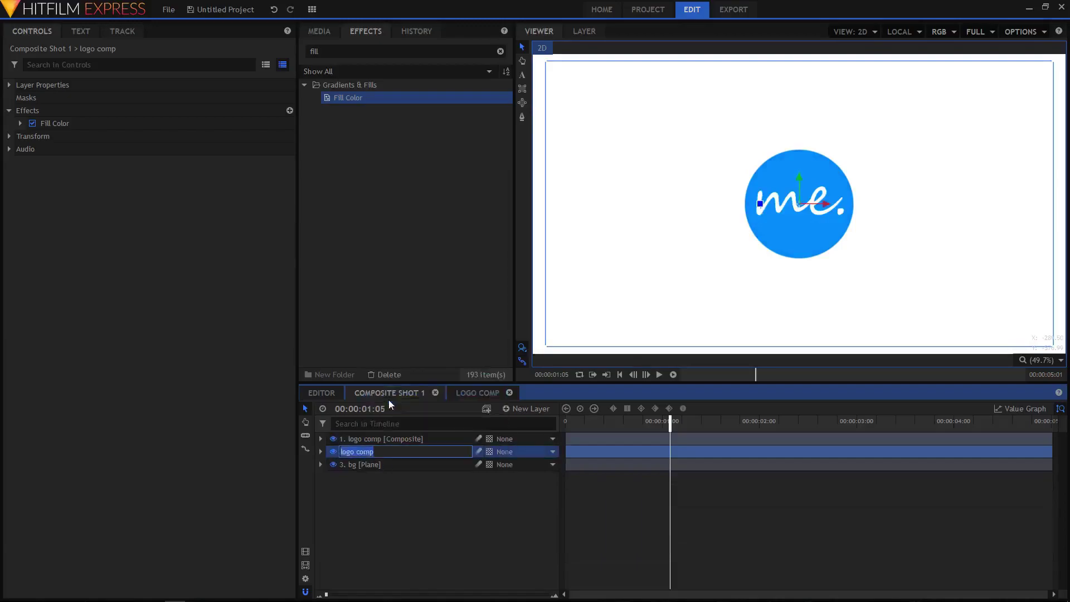
pyautogui.write('dark blue')
pyautogui.press('Return')
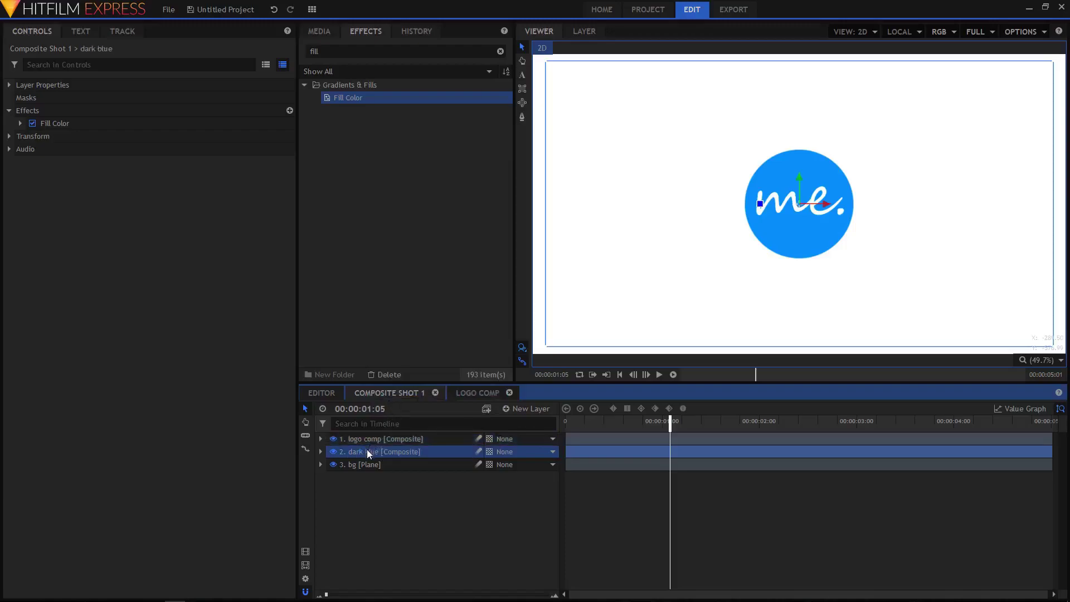
# Duplicate the dark blue layer repeatedly, then return the playhead to the first frame.
pyautogui.click(576, 422)
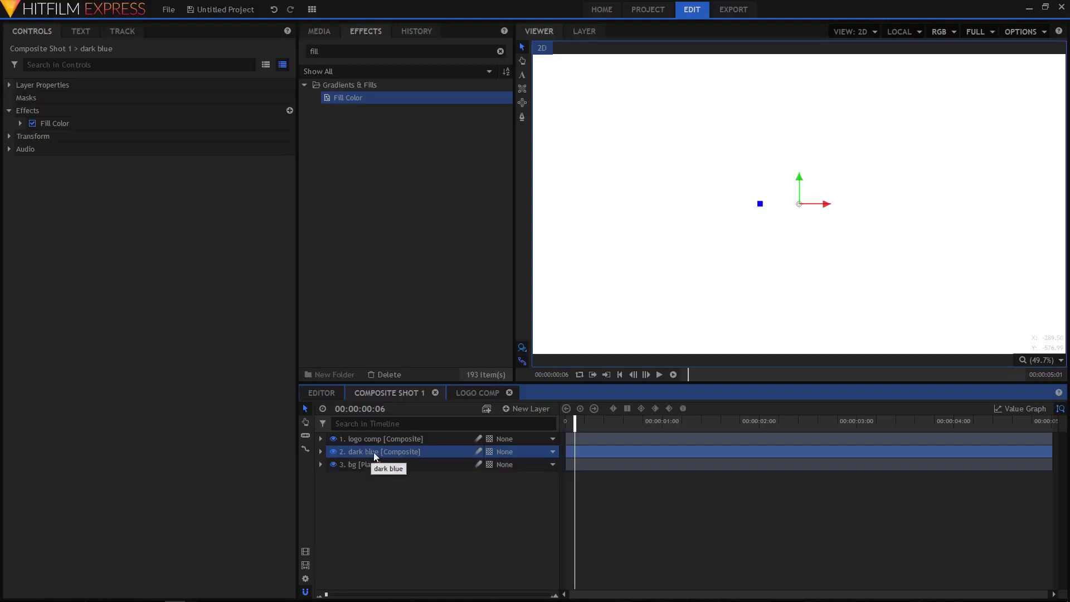
pyautogui.hotkey('ctrl', 'd')
pyautogui.hotkey('ctrl', 'd')
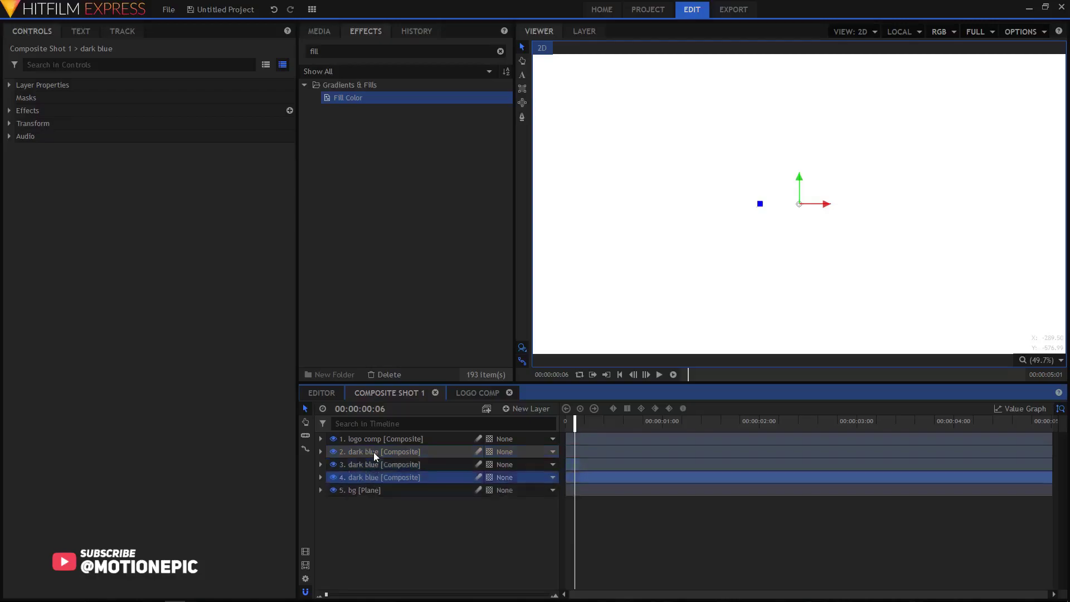
pyautogui.hotkey('ctrl', 'd')
pyautogui.hotkey('ctrl', 'd')
pyautogui.hotkey('ctrl', 'd')
pyautogui.hotkey('ctrl', 'd')
pyautogui.hotkey('ctrl', 'd')
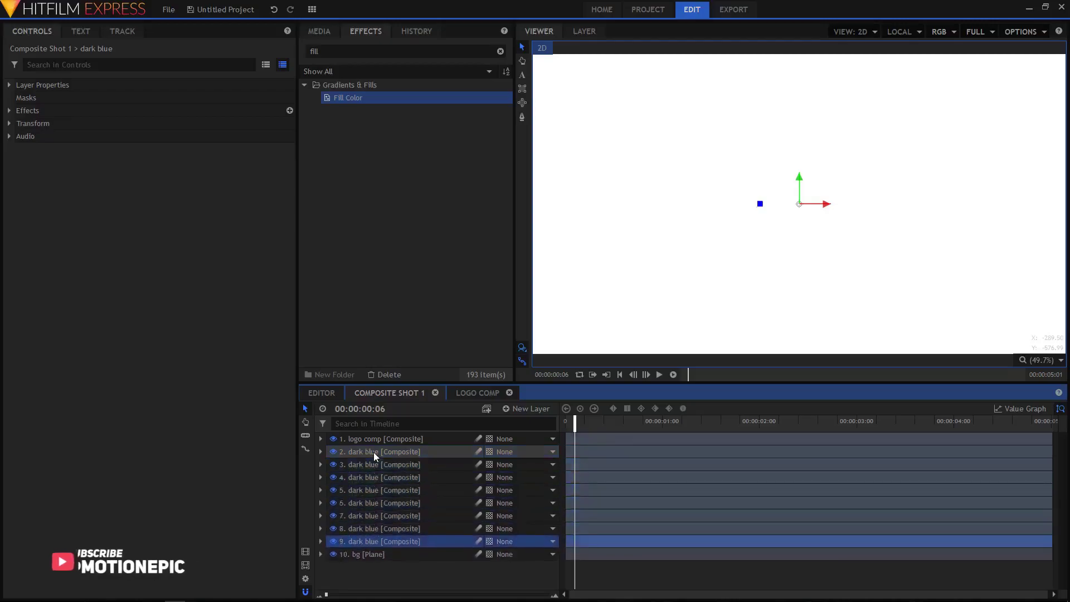
pyautogui.hotkey('ctrl', 'd')
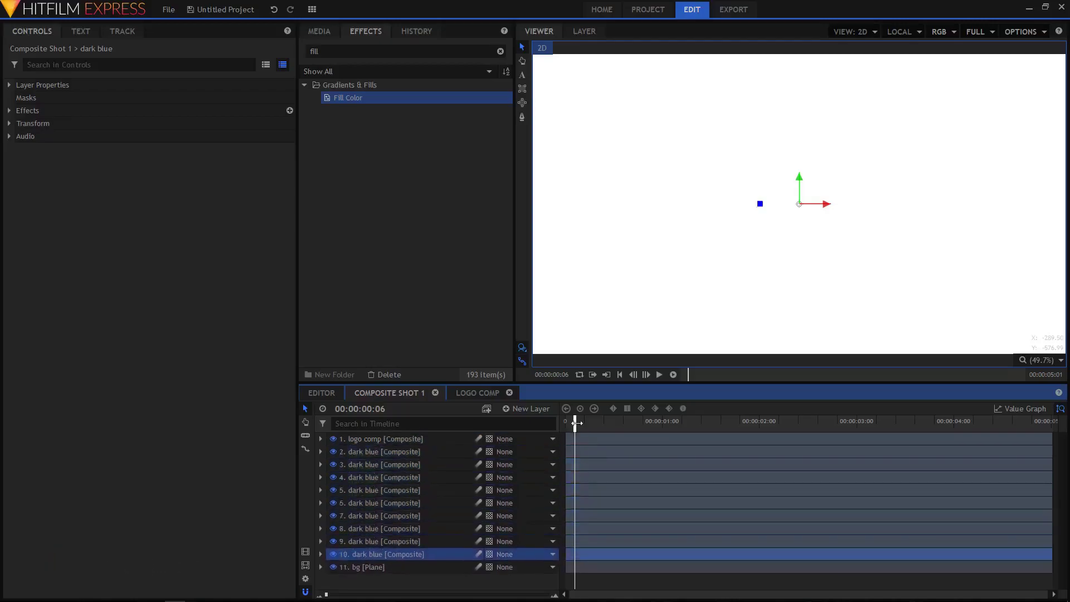
pyautogui.press('Home')
# Change layer 3's Fill Color to pink.
pyautogui.click(369, 464)
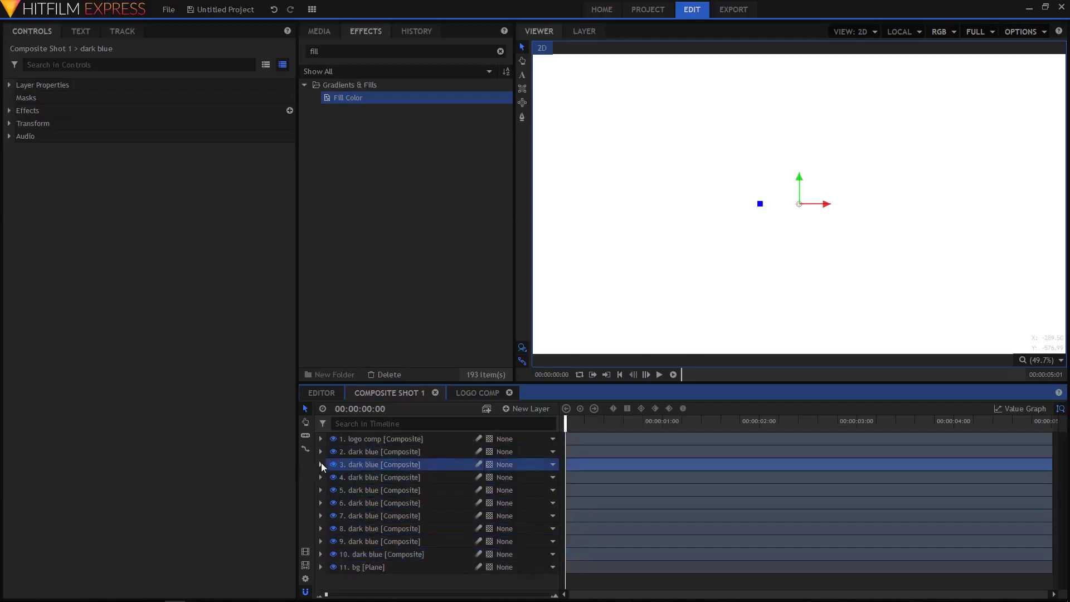
pyautogui.click(321, 464)
pyautogui.click(331, 490)
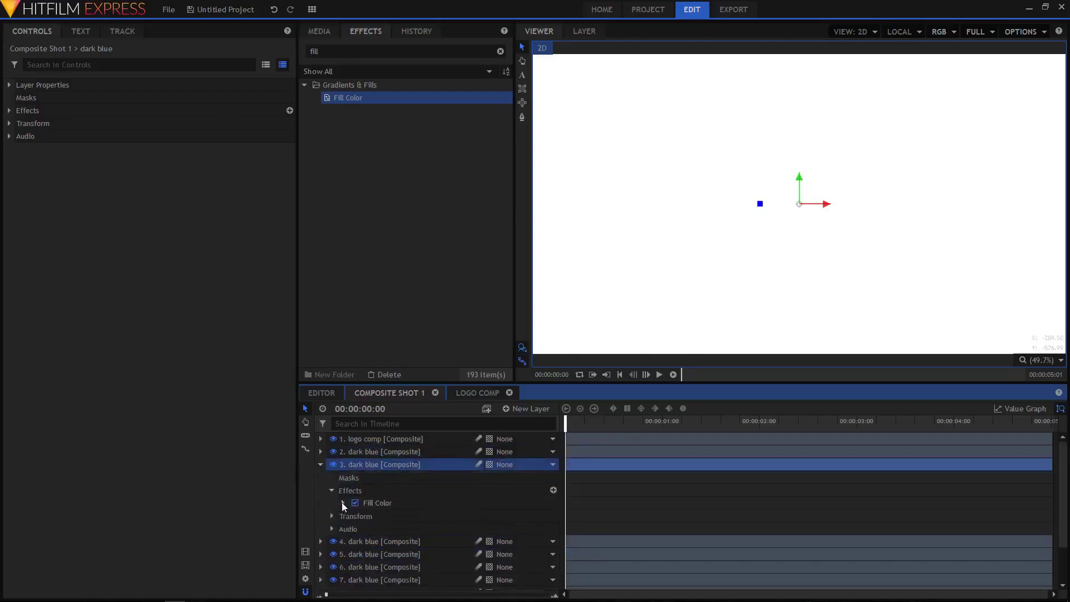
pyautogui.click(343, 503)
pyautogui.click(554, 517)
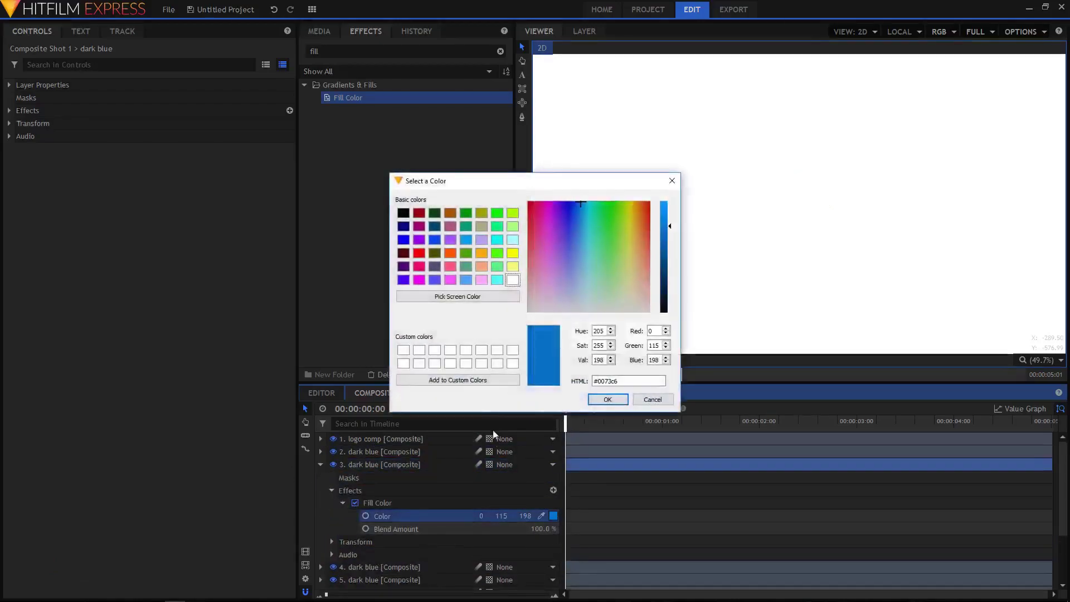
pyautogui.click(421, 266)
pyautogui.click(608, 399)
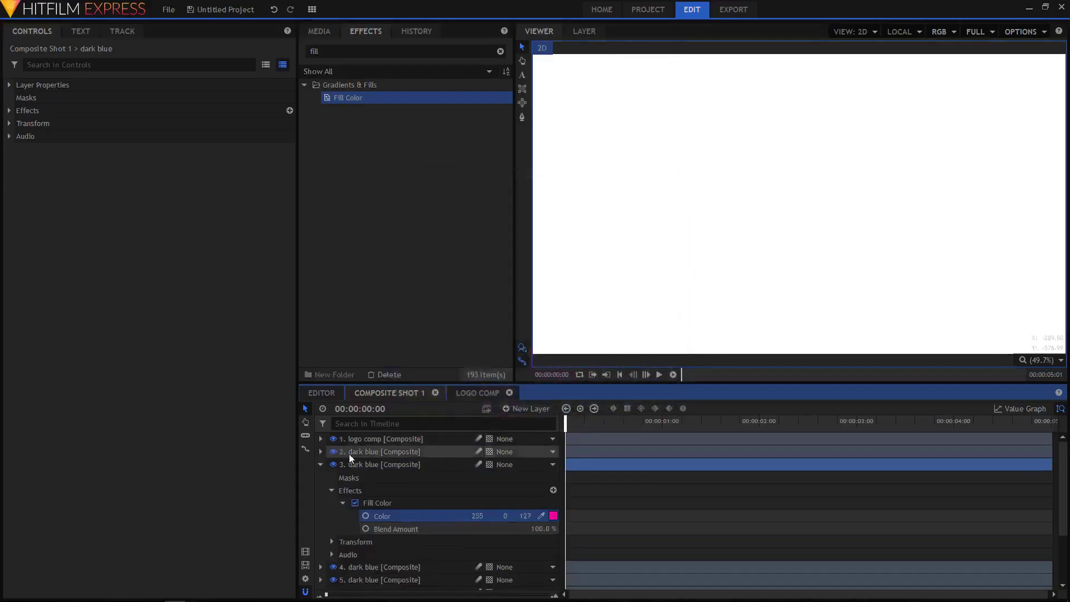
pyautogui.click(321, 465)
# Change layer 4's Fill Color to teal green.
pyautogui.click(320, 477)
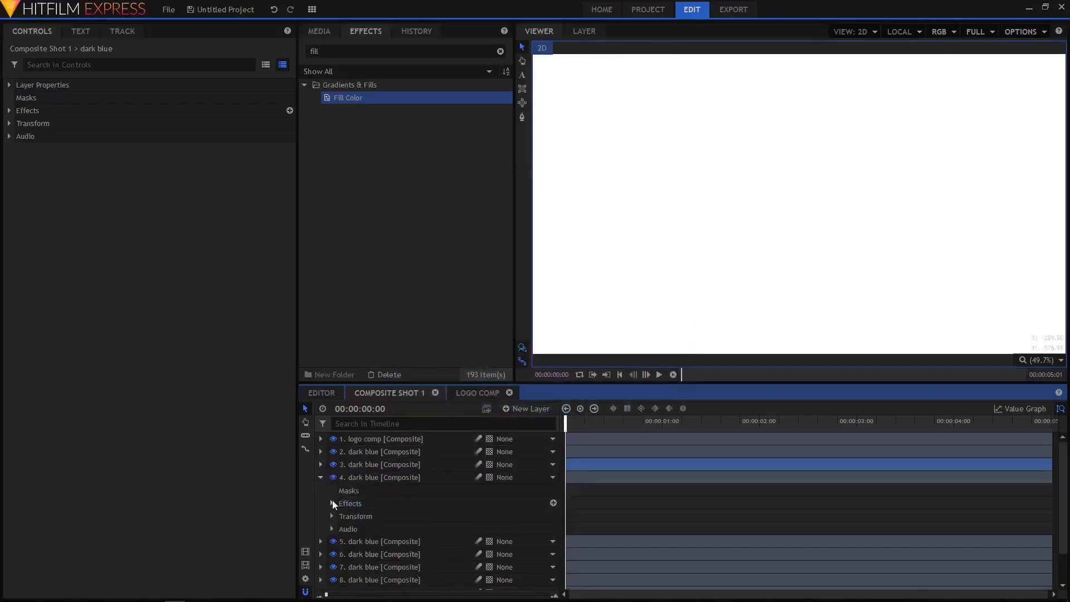
pyautogui.click(331, 503)
pyautogui.click(343, 515)
pyautogui.click(554, 528)
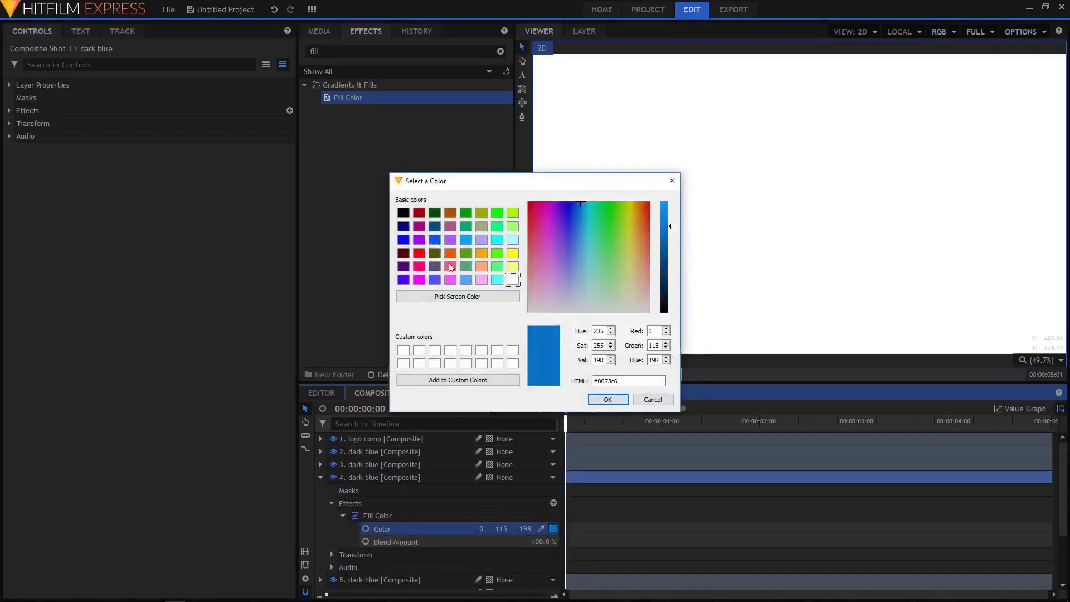
pyautogui.click(467, 269)
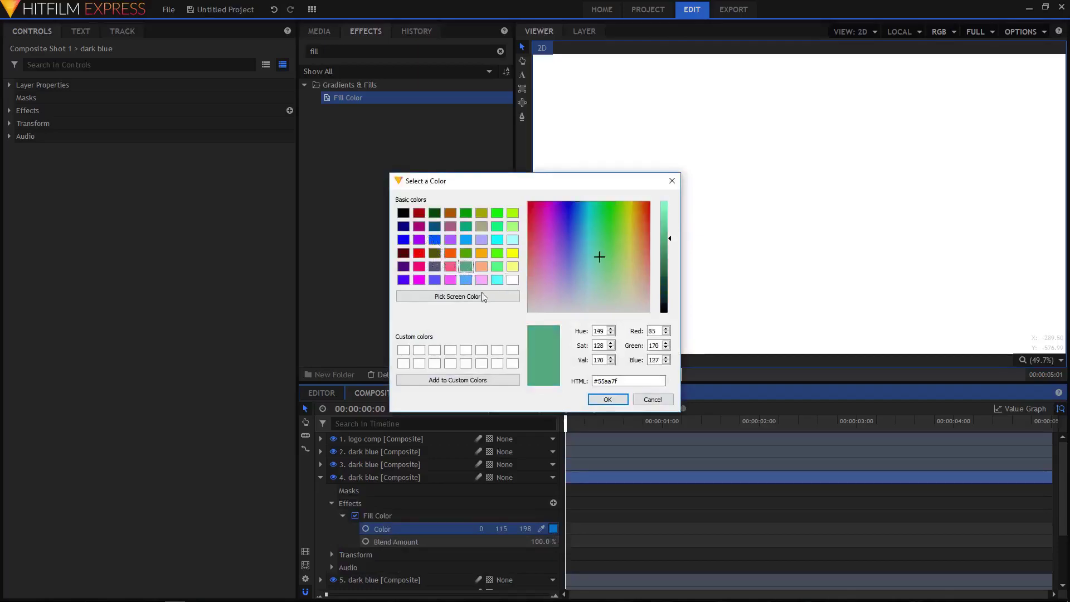
pyautogui.click(608, 399)
pyautogui.click(321, 477)
# Change layer 5's Fill Color to orange.
pyautogui.click(322, 490)
pyautogui.click(332, 516)
pyautogui.click(343, 529)
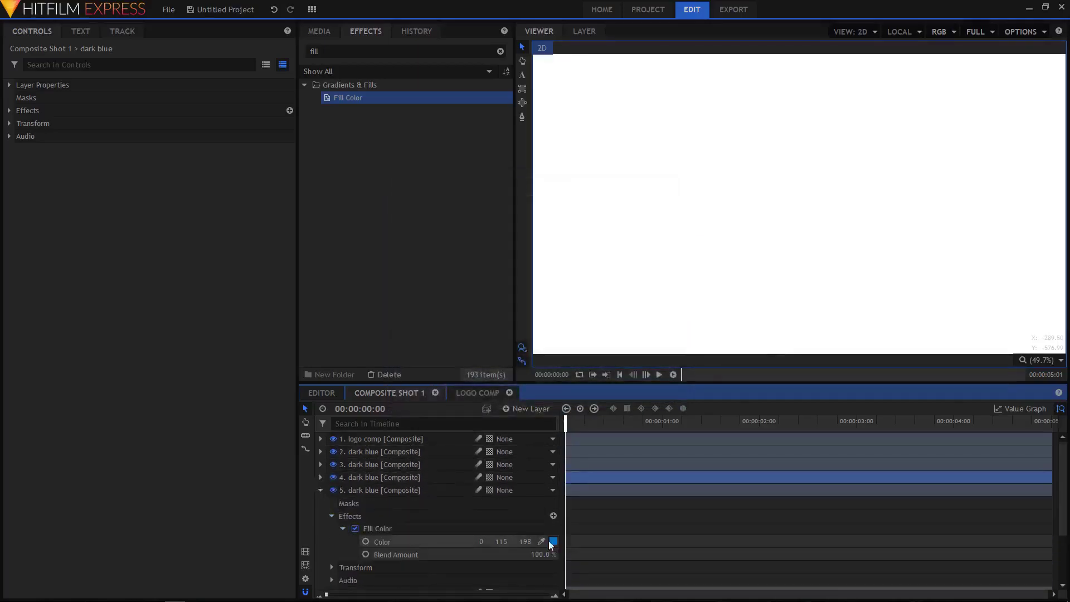
pyautogui.click(554, 541)
pyautogui.click(450, 252)
pyautogui.click(608, 399)
pyautogui.click(320, 489)
# Give layer 6 an orange-toned Fill Color.
pyautogui.click(320, 503)
pyautogui.click(332, 528)
pyautogui.click(343, 541)
pyautogui.scroll(-1, 390, 530)
pyautogui.click(553, 519)
pyautogui.click(481, 253)
pyautogui.click(607, 400)
pyautogui.click(321, 468)
# Change layer 7's Fill Color to red from the spectrum.
pyautogui.click(320, 480)
pyautogui.click(331, 507)
pyautogui.click(343, 518)
pyautogui.click(554, 532)
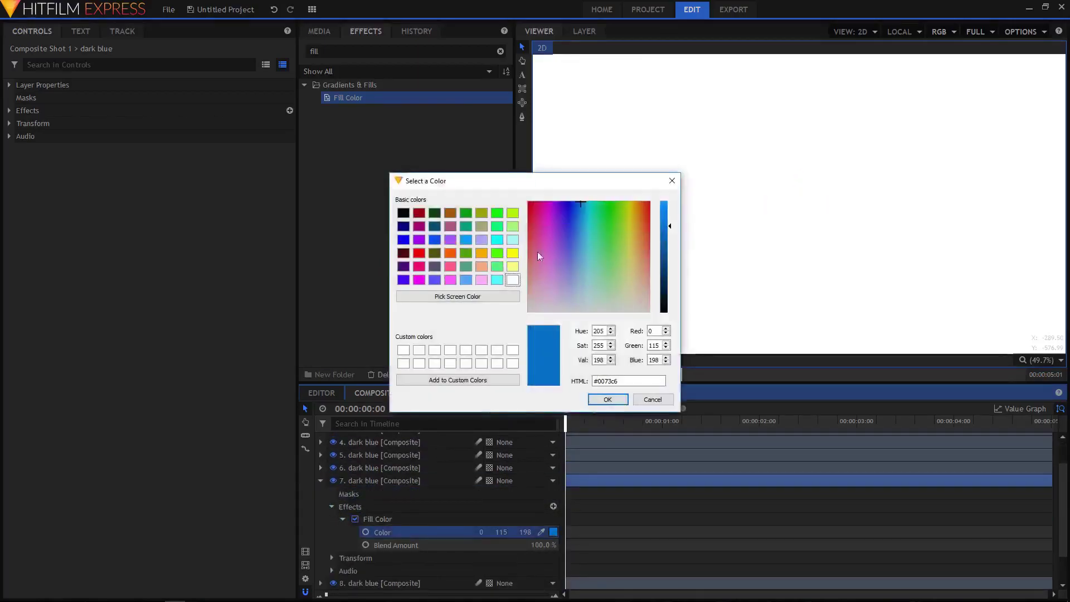
pyautogui.moveTo(573, 251); pyautogui.dragTo(533, 208)
pyautogui.click(607, 399)
pyautogui.click(320, 480)
# Give layer 8 a different Fill Color from the picker.
pyautogui.click(321, 493)
pyautogui.click(333, 519)
pyautogui.click(343, 533)
pyautogui.click(554, 545)
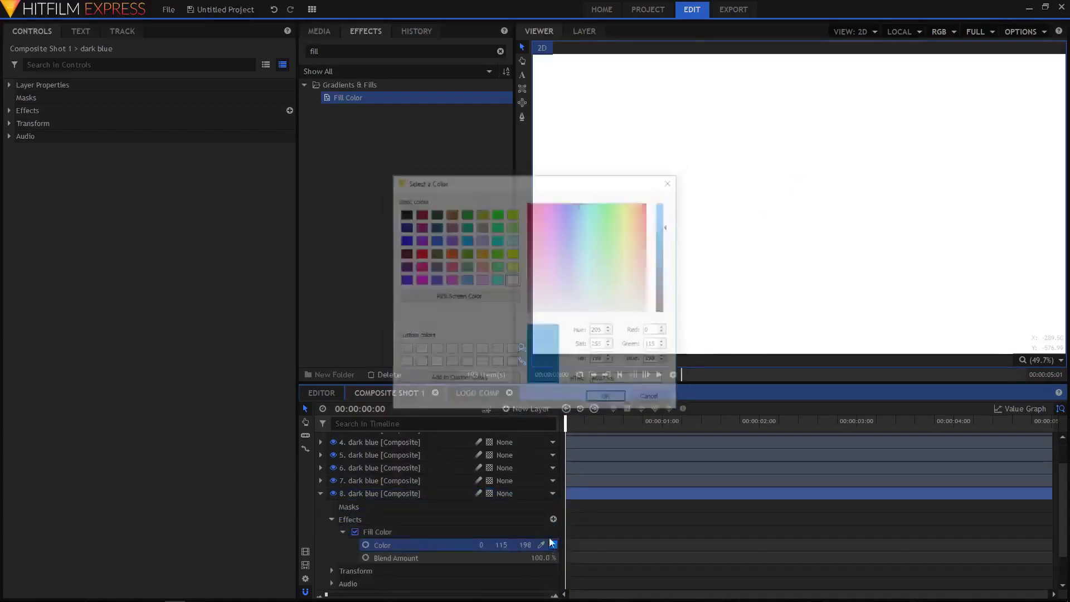
pyautogui.click(481, 252)
pyautogui.click(608, 399)
pyautogui.click(321, 493)
# Change layer 9's Fill Color to violet.
pyautogui.click(320, 506)
pyautogui.click(331, 532)
pyautogui.click(342, 544)
pyautogui.click(553, 558)
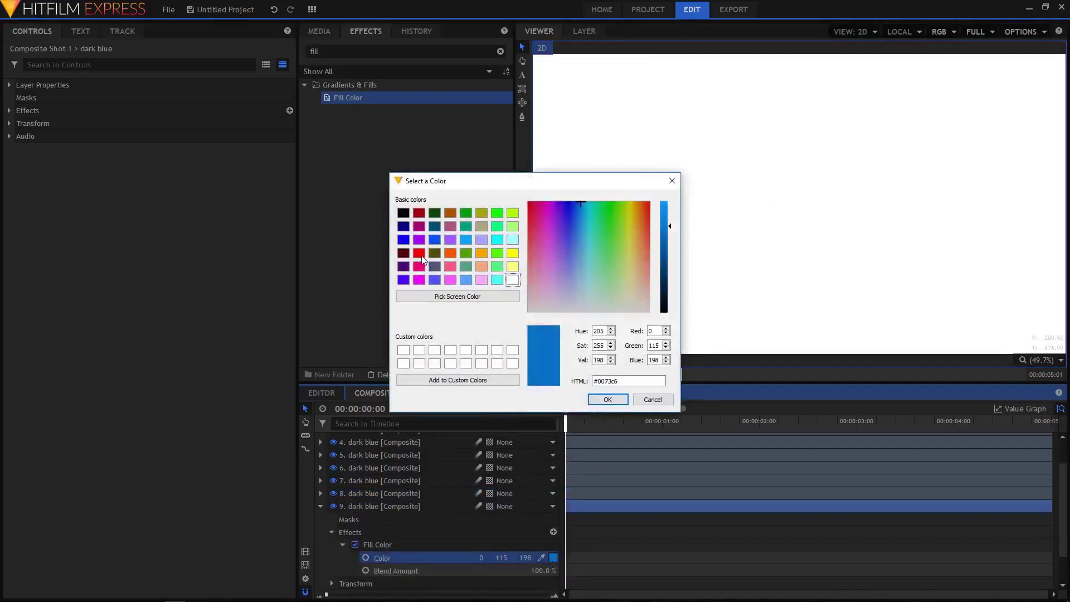
pyautogui.click(511, 253)
pyautogui.click(607, 399)
# Change layer 10's Fill Color to light blue and select layer 10.
pyautogui.click(320, 506)
pyautogui.click(321, 519)
pyautogui.click(332, 545)
pyautogui.click(342, 558)
pyautogui.click(553, 571)
pyautogui.click(580, 201)
pyautogui.click(607, 399)
pyautogui.click(321, 519)
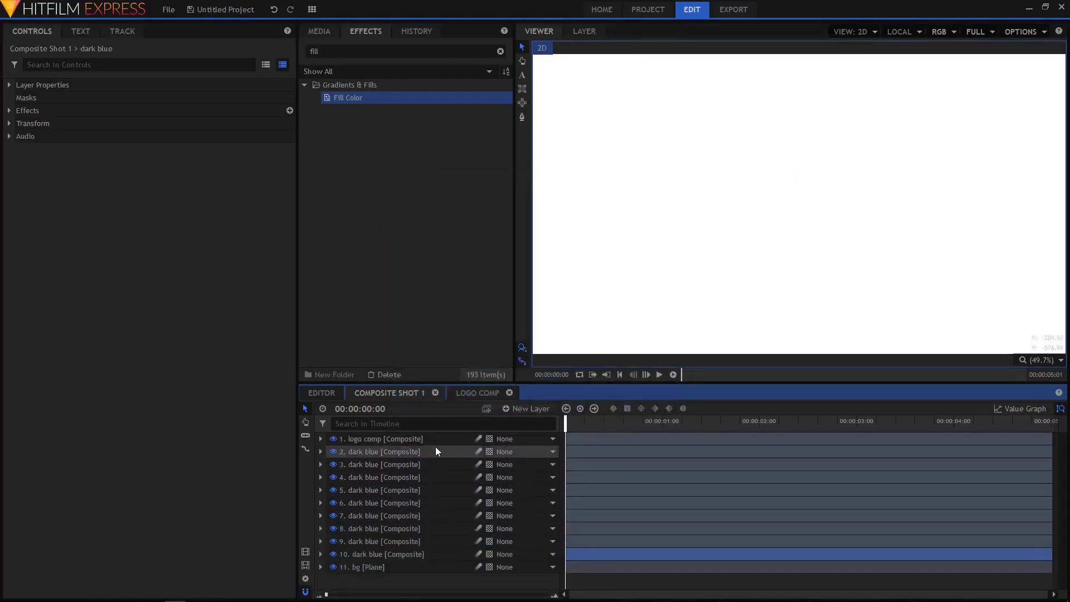
pyautogui.click(382, 542)
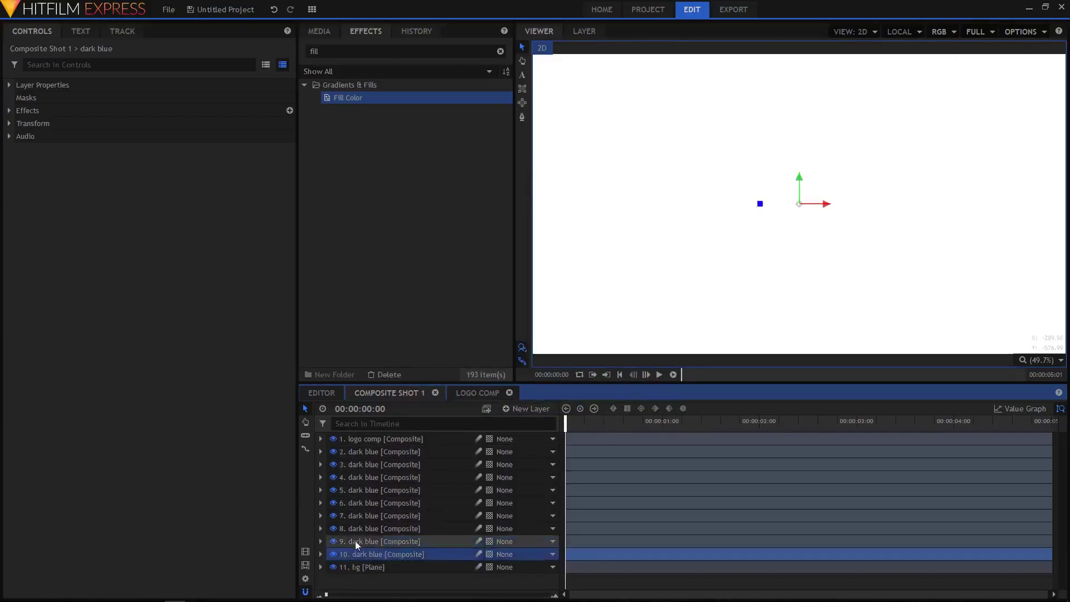
# Select layers 9, 8, 7 and 10 in turn, ending on layer 9.
pyautogui.click(370, 540)
pyautogui.click(383, 530)
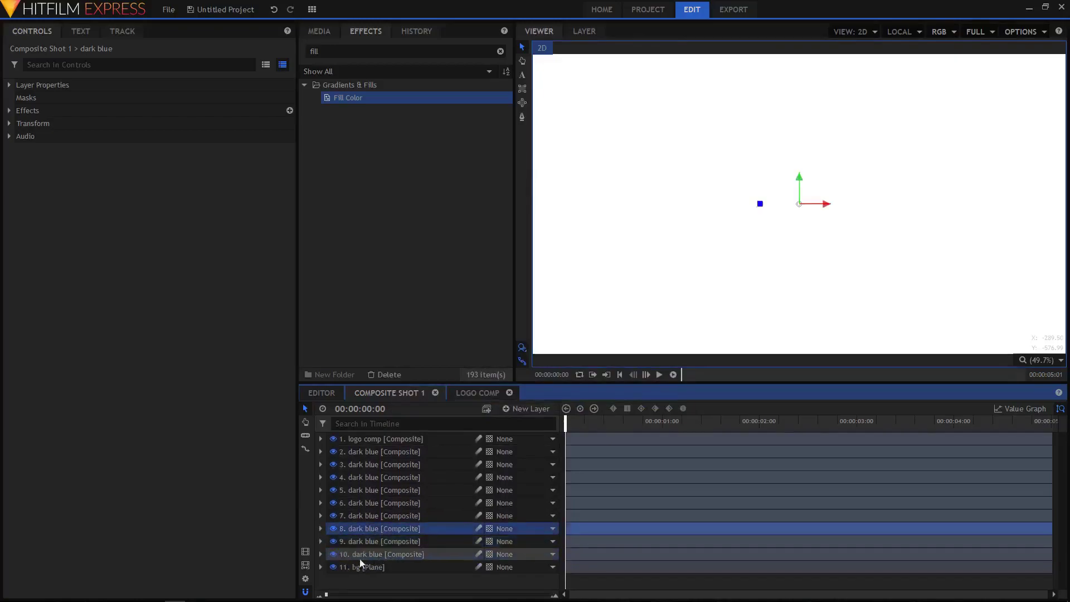
pyautogui.click(370, 518)
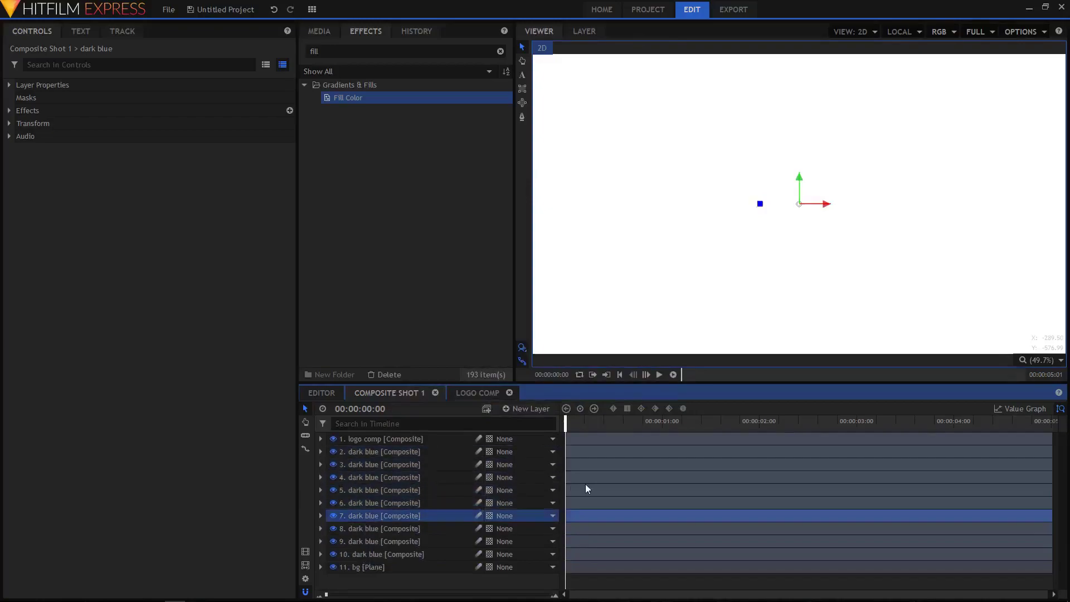
pyautogui.click(407, 555)
pyautogui.click(382, 543)
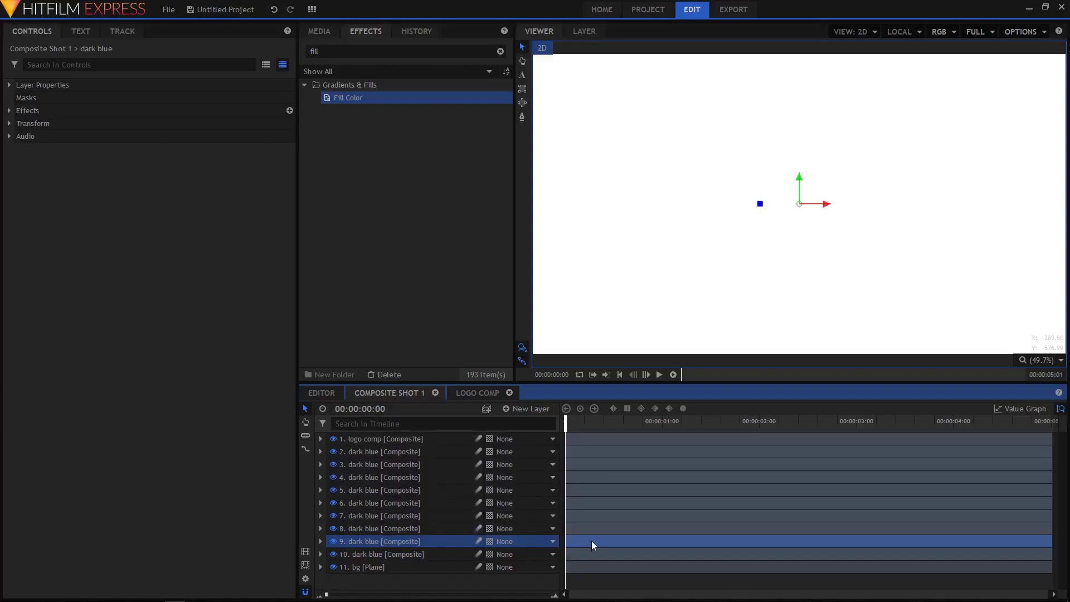
# Switch the timeline's time display to frame numbers.
pyautogui.rightClick(393, 407)
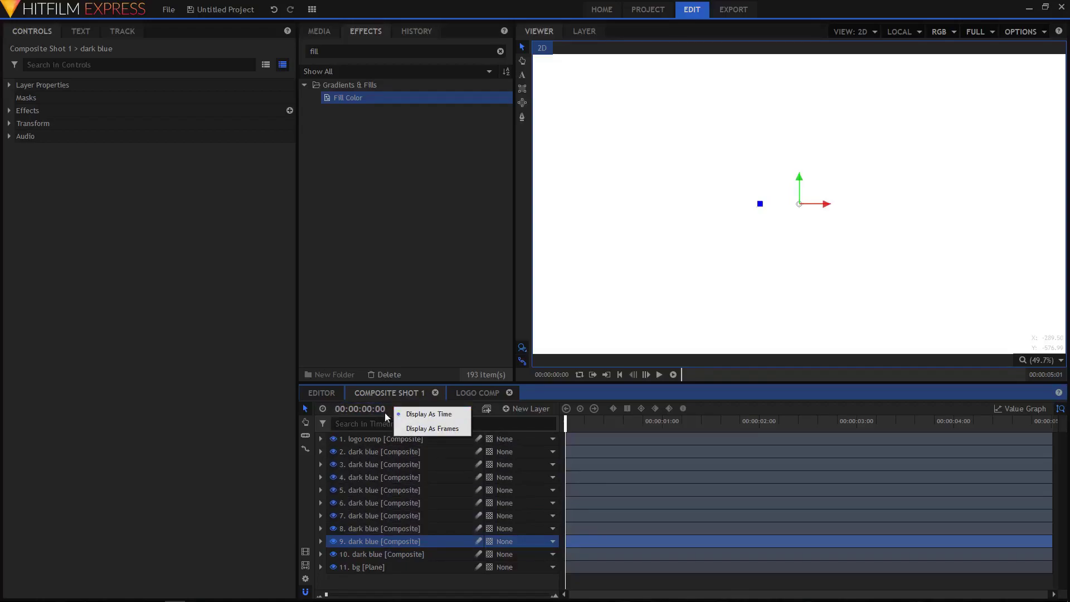
pyautogui.click(400, 413)
pyautogui.rightClick(400, 413)
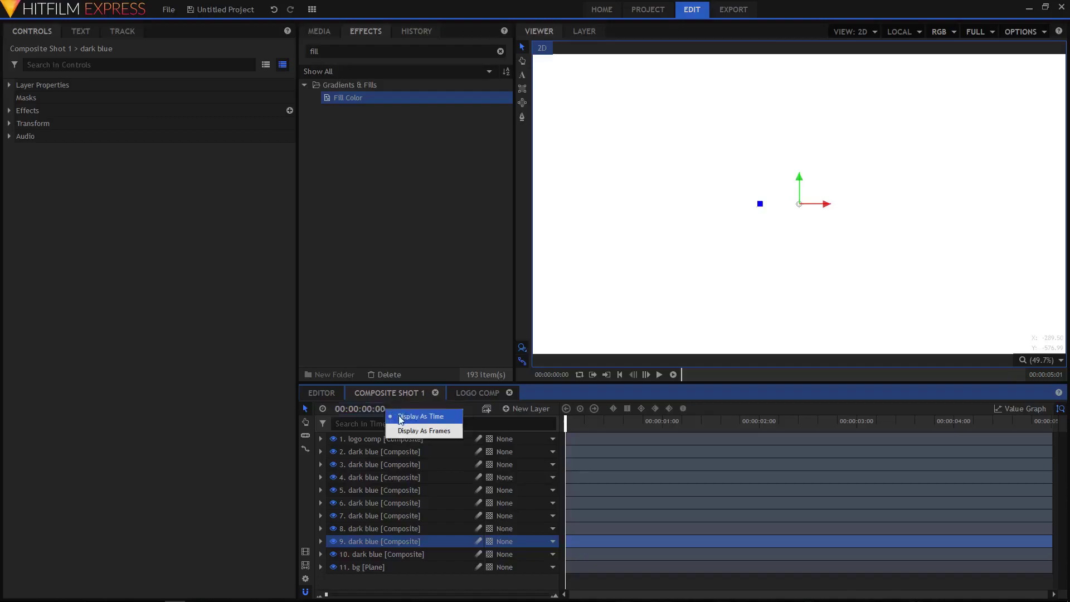
pyautogui.click(430, 432)
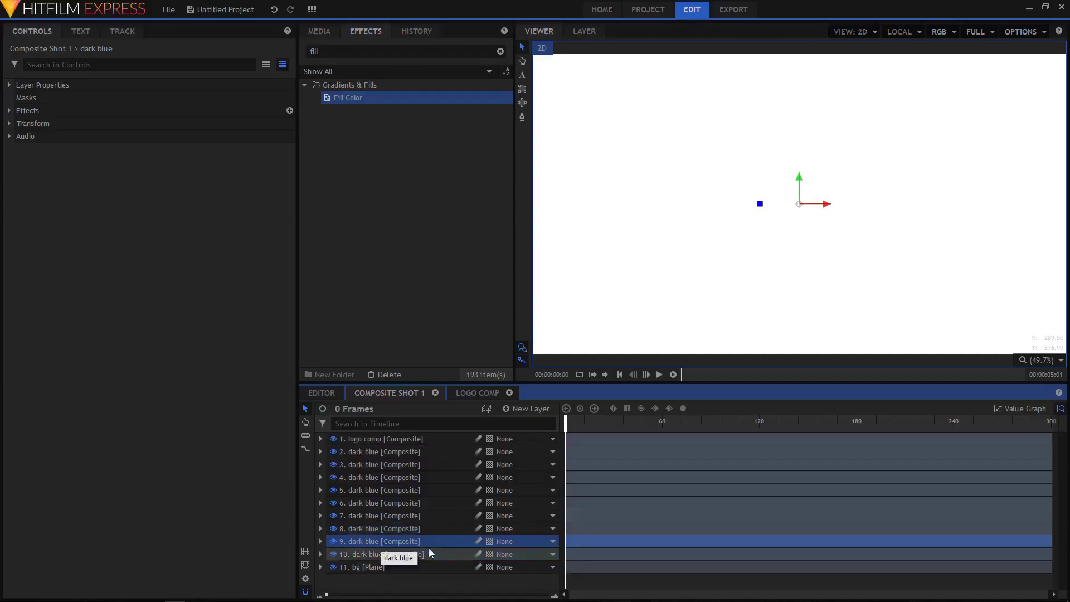
# Delay ring layers by increasing offsets (6, 11, 16, 41, 53 frames); start logo comp near frame 70.
pyautogui.moveTo(603, 541); pyautogui.dragTo(615, 542)
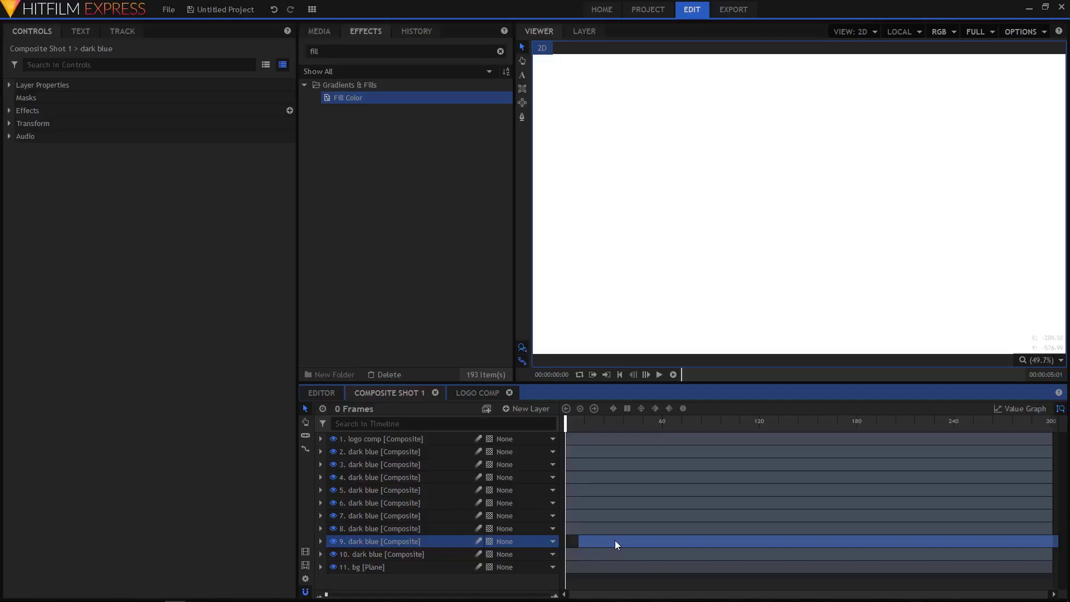
pyautogui.click(612, 528)
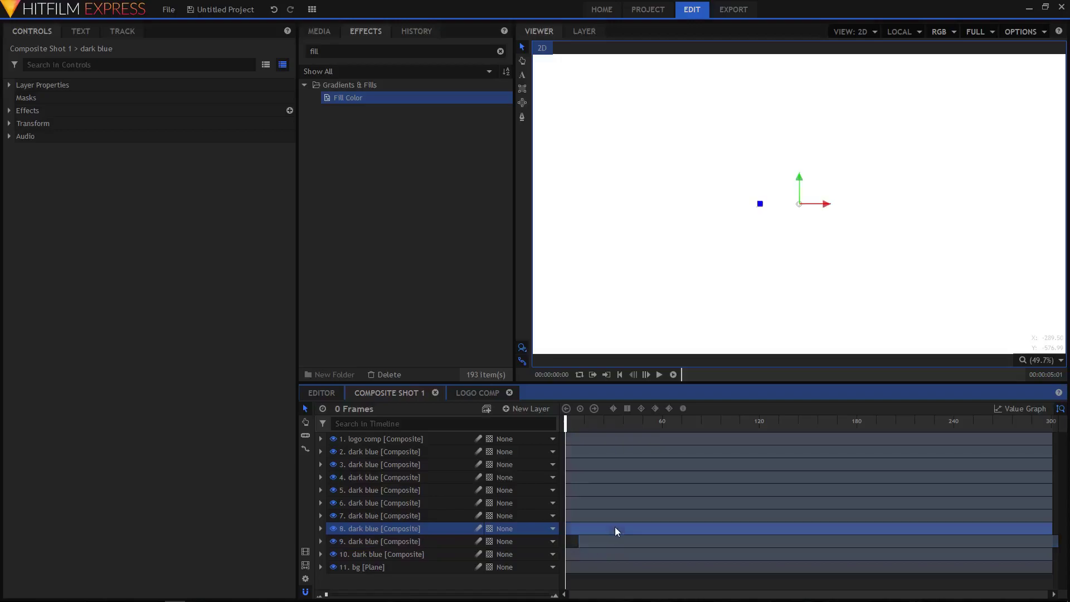
pyautogui.moveTo(611, 528); pyautogui.dragTo(638, 531)
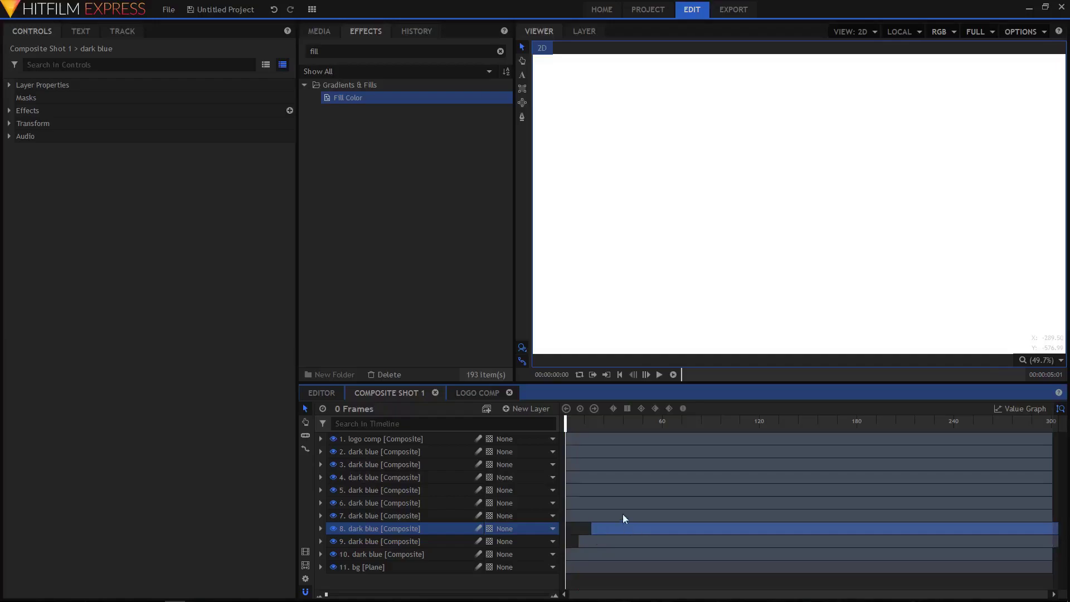
pyautogui.click(623, 515)
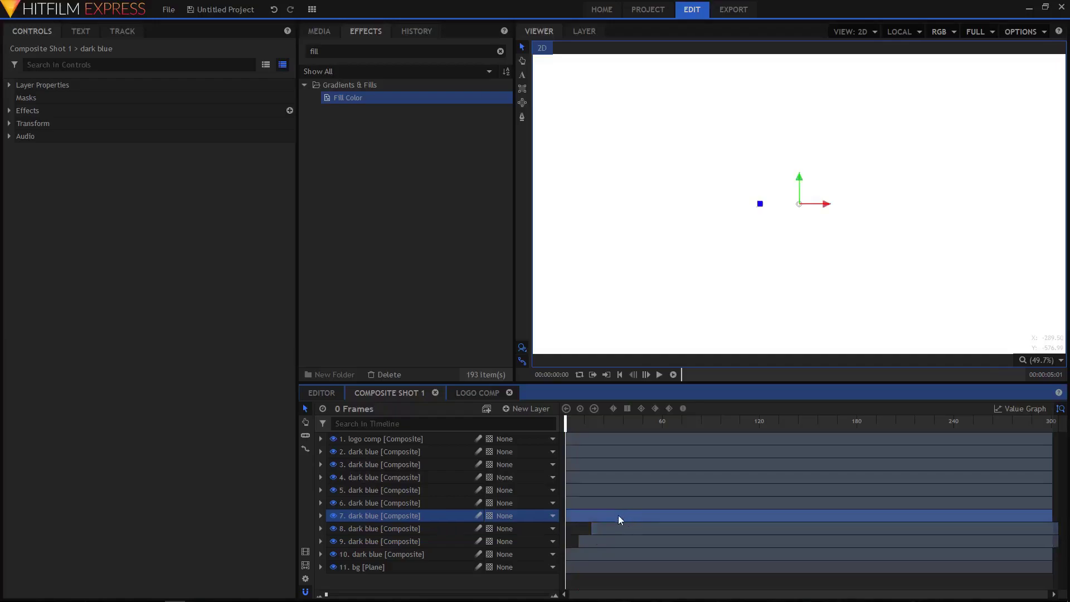
pyautogui.moveTo(618, 515); pyautogui.dragTo(686, 490)
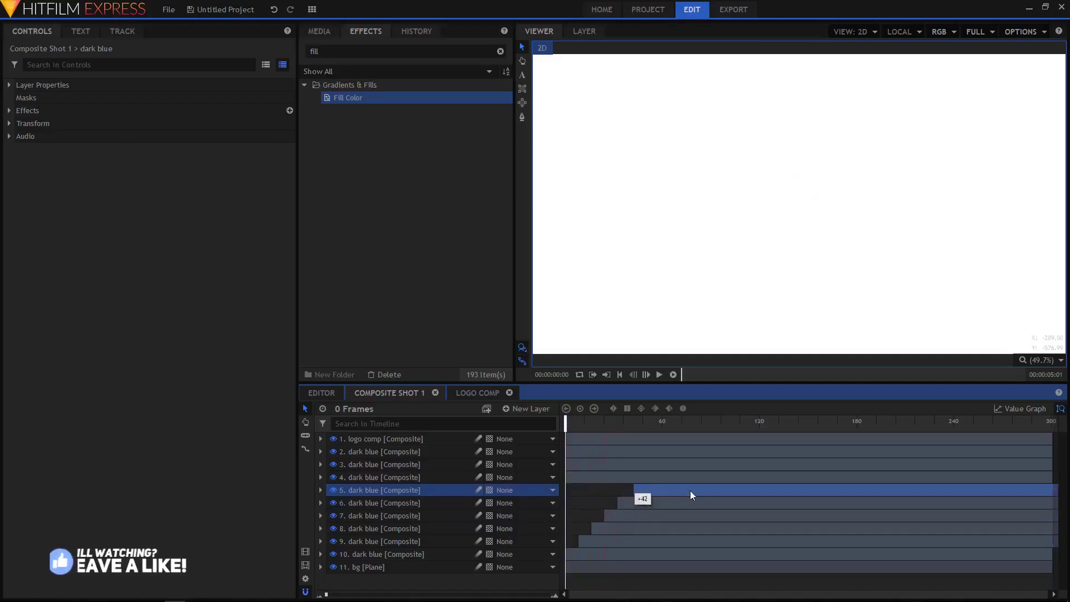
pyautogui.moveTo(691, 493); pyautogui.dragTo(725, 482)
pyautogui.moveTo(633, 468); pyautogui.dragTo(724, 472)
pyautogui.moveTo(655, 453); pyautogui.dragTo(751, 453)
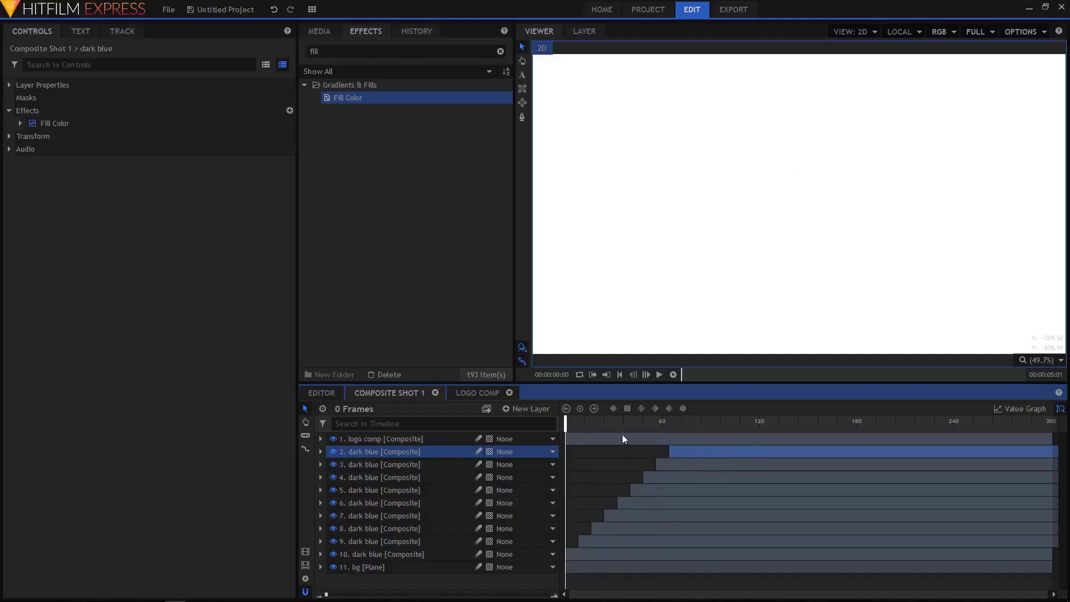
pyautogui.moveTo(573, 440); pyautogui.dragTo(694, 443)
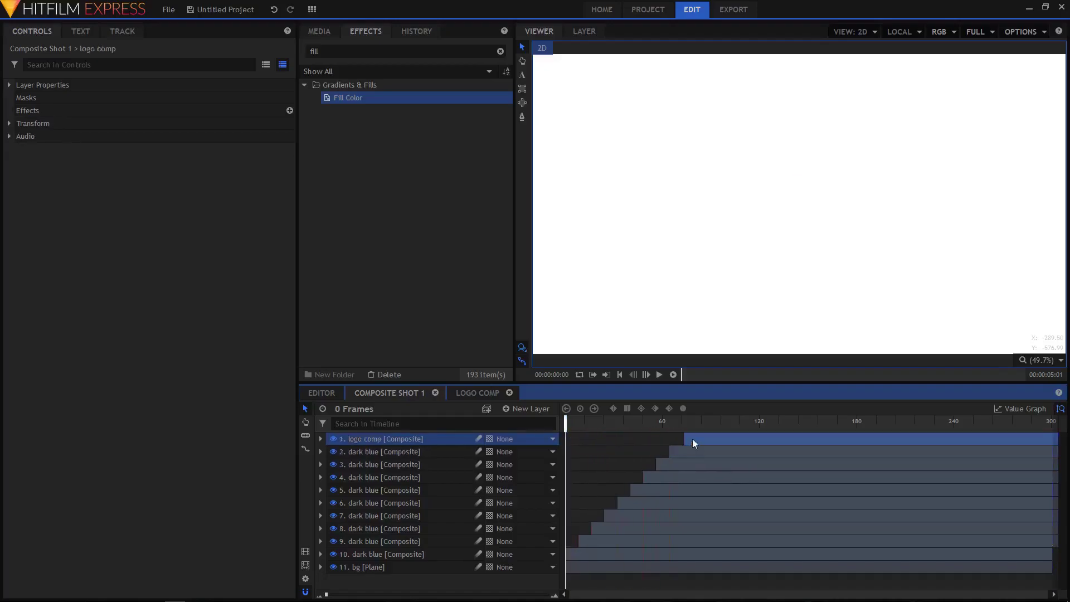
pyautogui.click(659, 375)
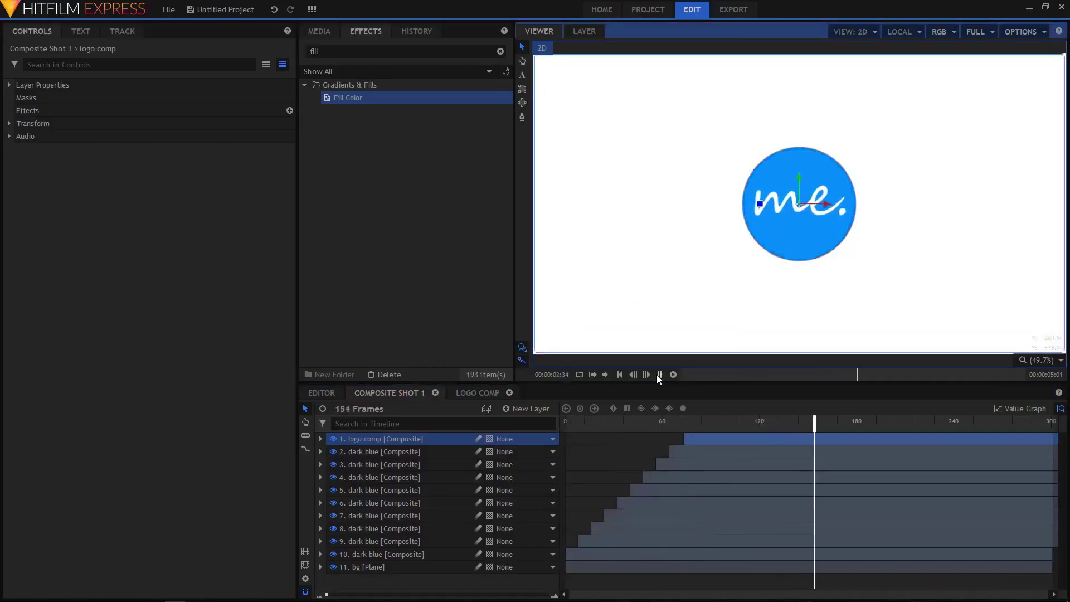
pyautogui.press('space')
pyautogui.click(423, 584)
pyautogui.press('Home')
pyautogui.click(660, 375)
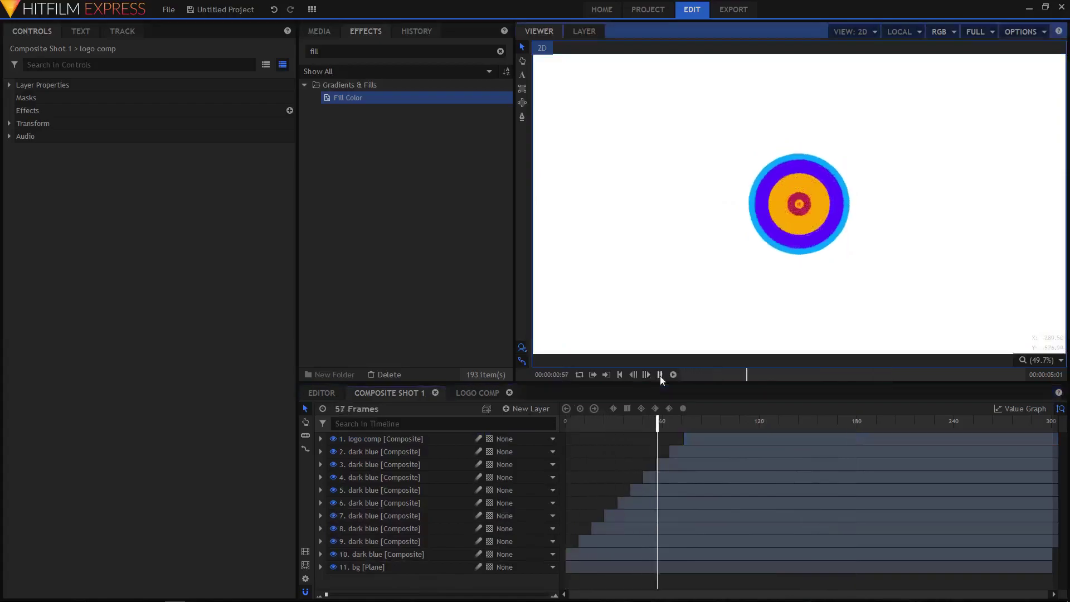
pyautogui.click(660, 375)
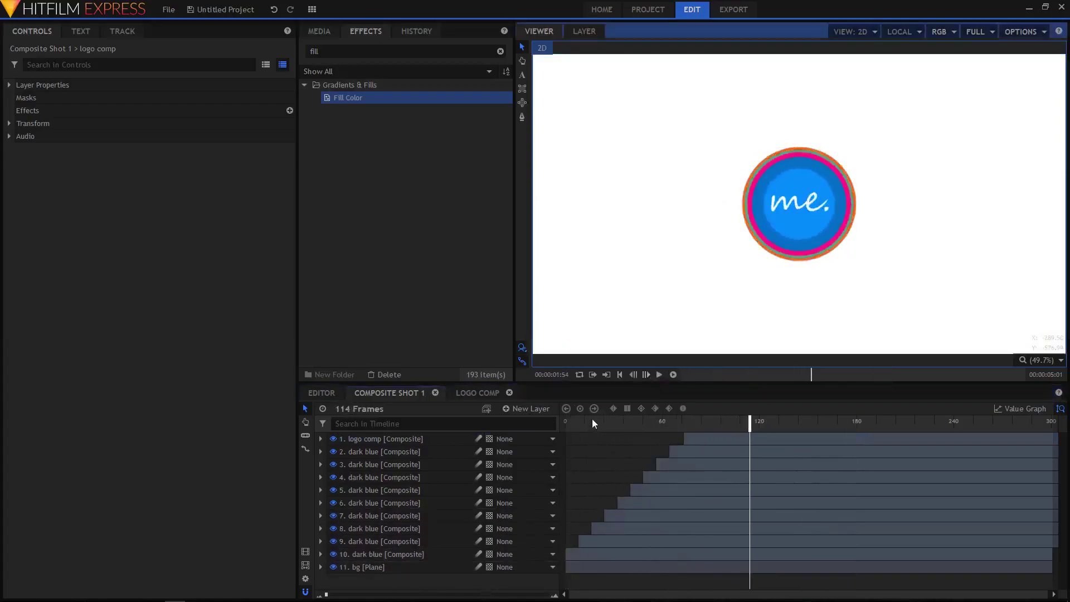
pyautogui.moveTo(592, 424); pyautogui.dragTo(677, 419)
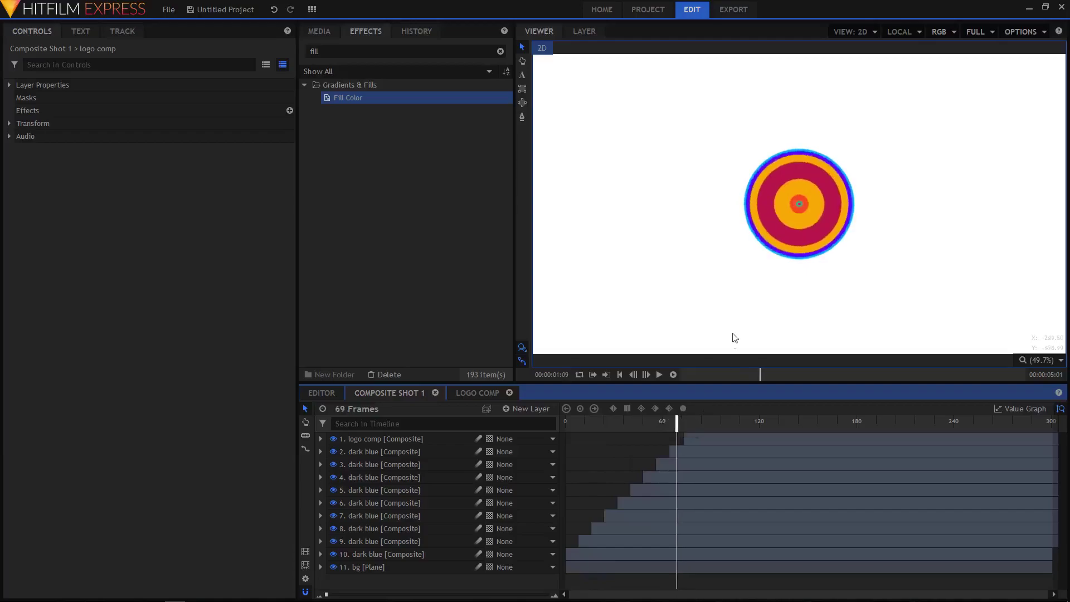
pyautogui.click(790, 223)
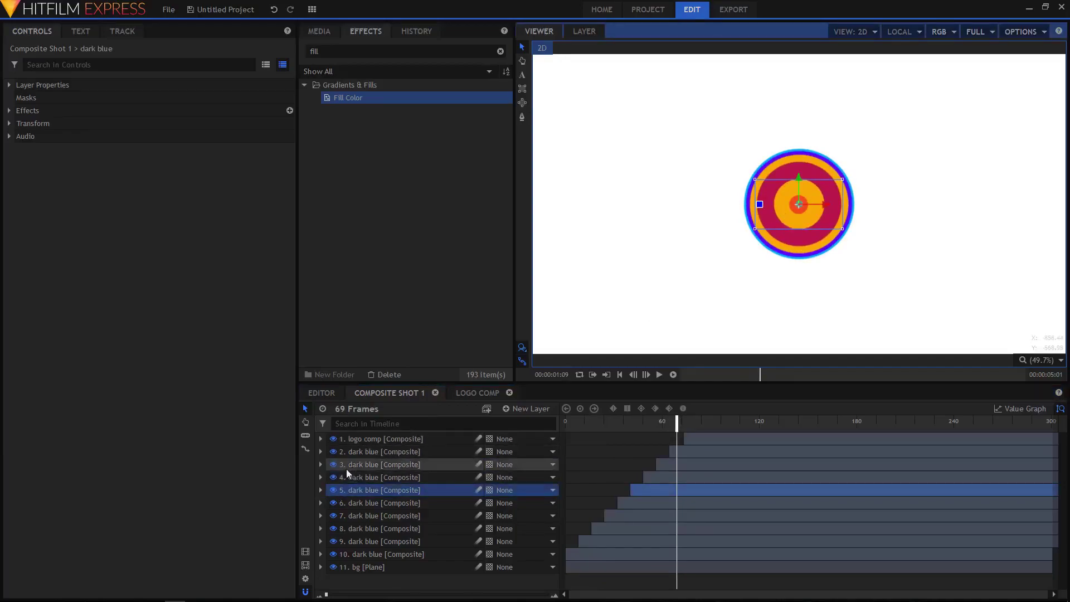
# Fill layer 6 with medium blue (56, 78, 173).
pyautogui.click(321, 490)
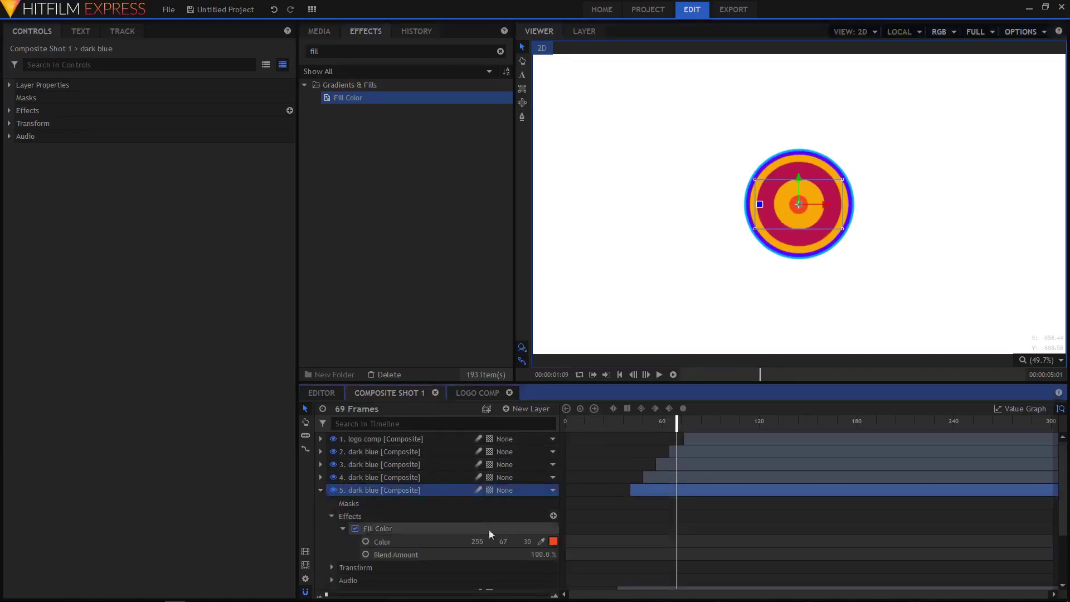
pyautogui.click(553, 542)
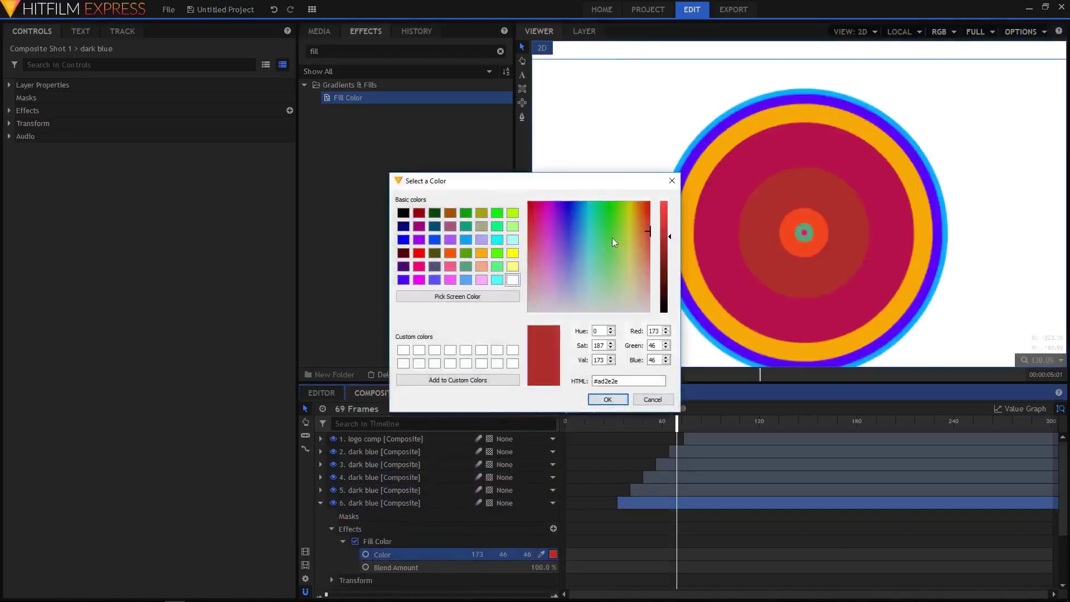
pyautogui.click(573, 237)
pyautogui.click(608, 399)
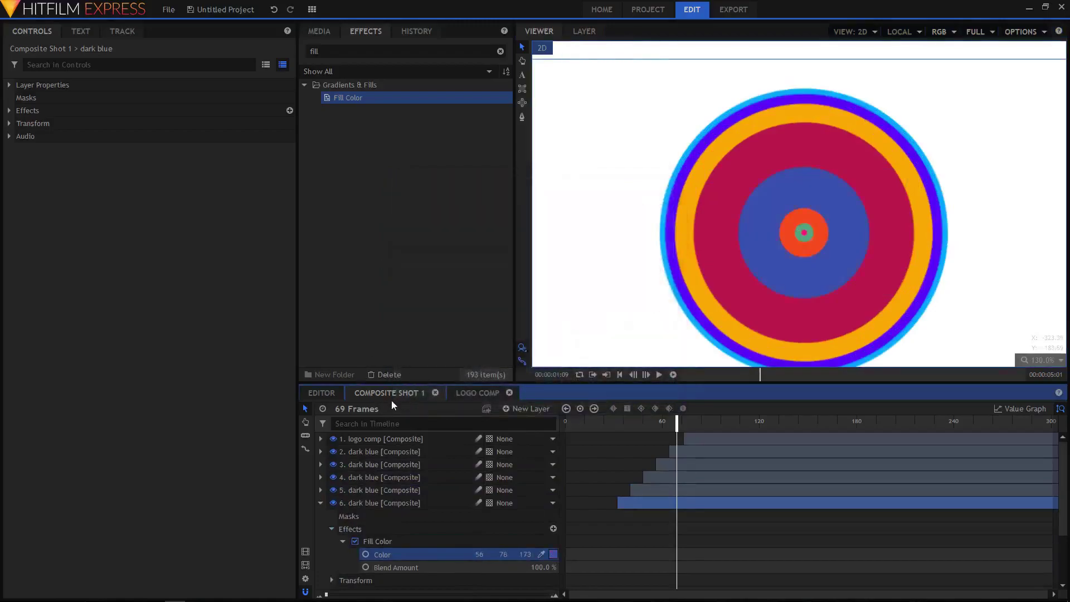
pyautogui.click(321, 503)
# Play the ring animation from the start, then recentre the logo in the viewer.
pyautogui.press('Home')
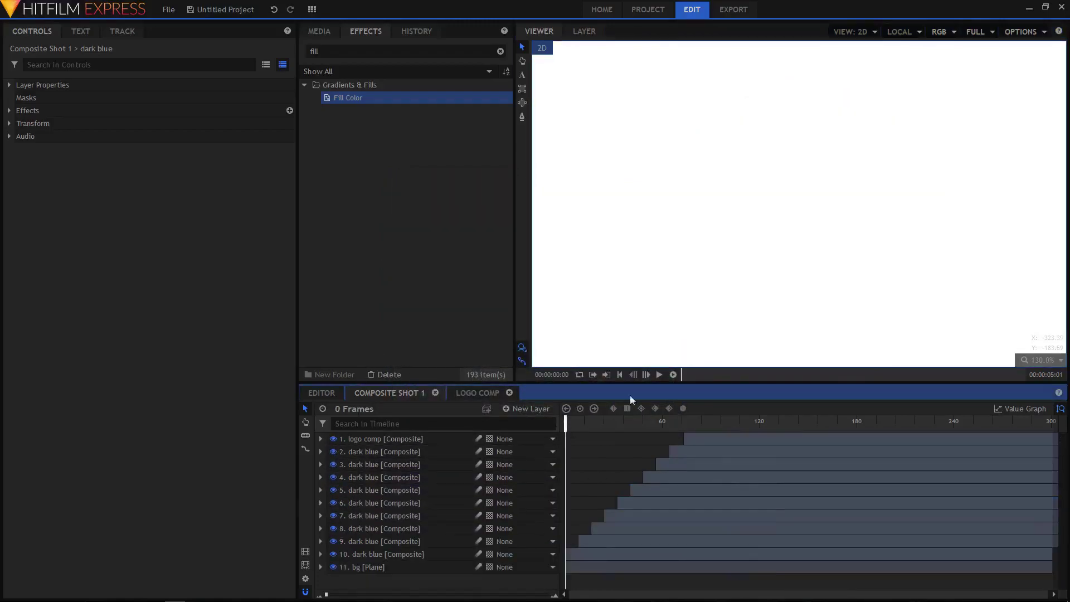
pyautogui.click(660, 375)
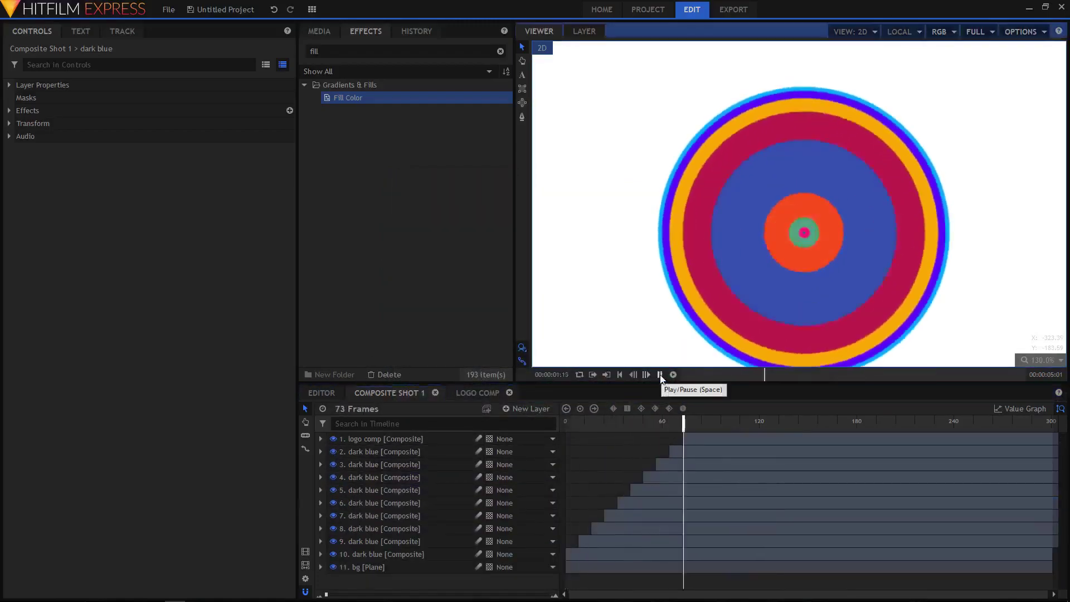
pyautogui.press('space')
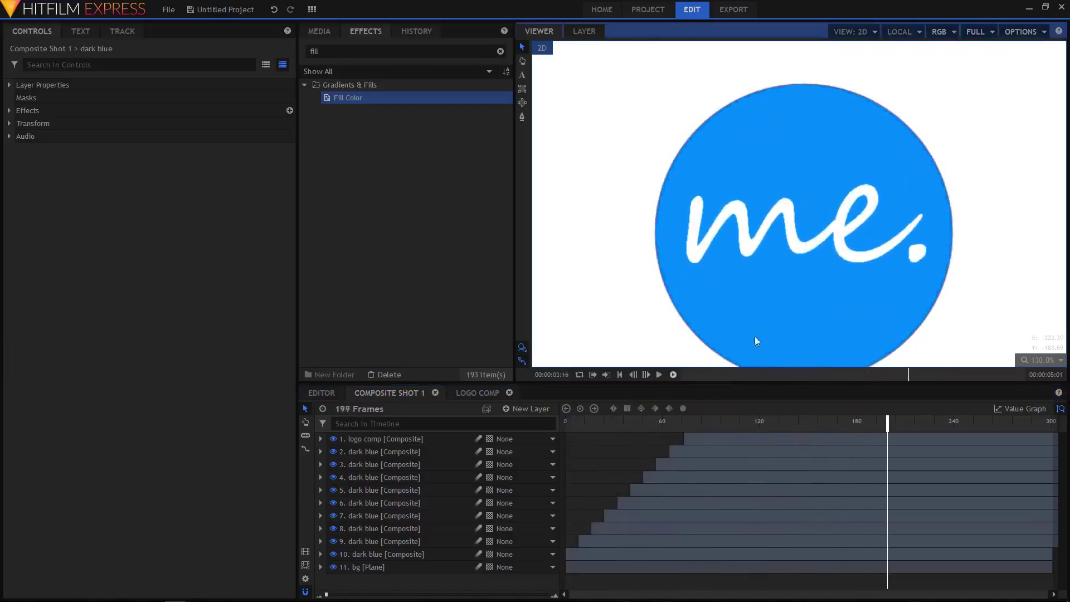
pyautogui.scroll(-1, 763, 334)
pyautogui.moveTo(875, 327); pyautogui.dragTo(868, 296)
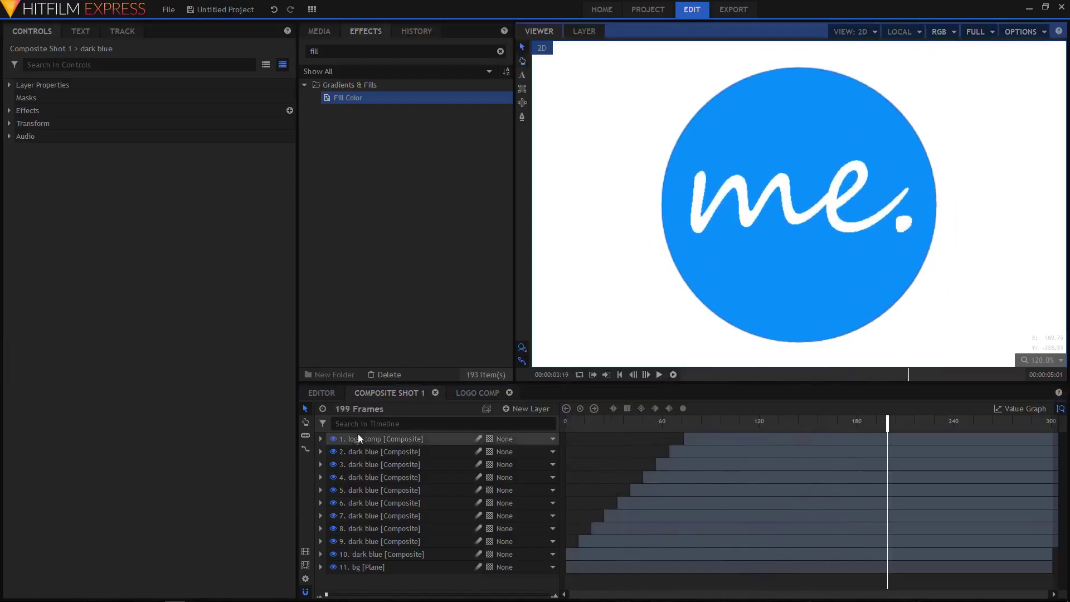
# Set logo comp's Scale to 92% at frame 163 and steepen its ease in the Value Graph.
pyautogui.click(326, 439)
pyautogui.click(321, 440)
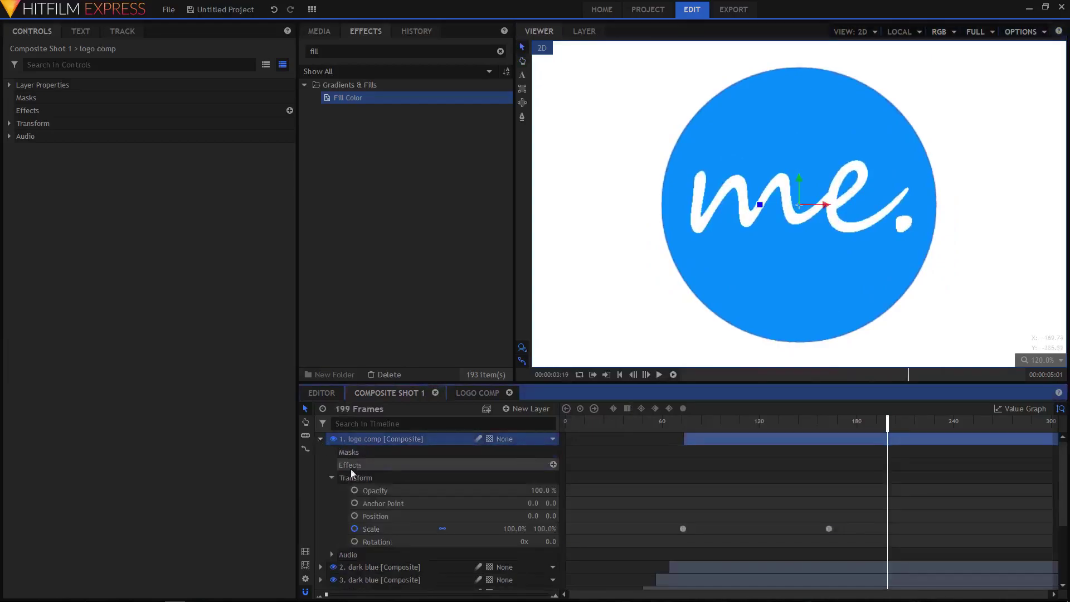
pyautogui.click(423, 529)
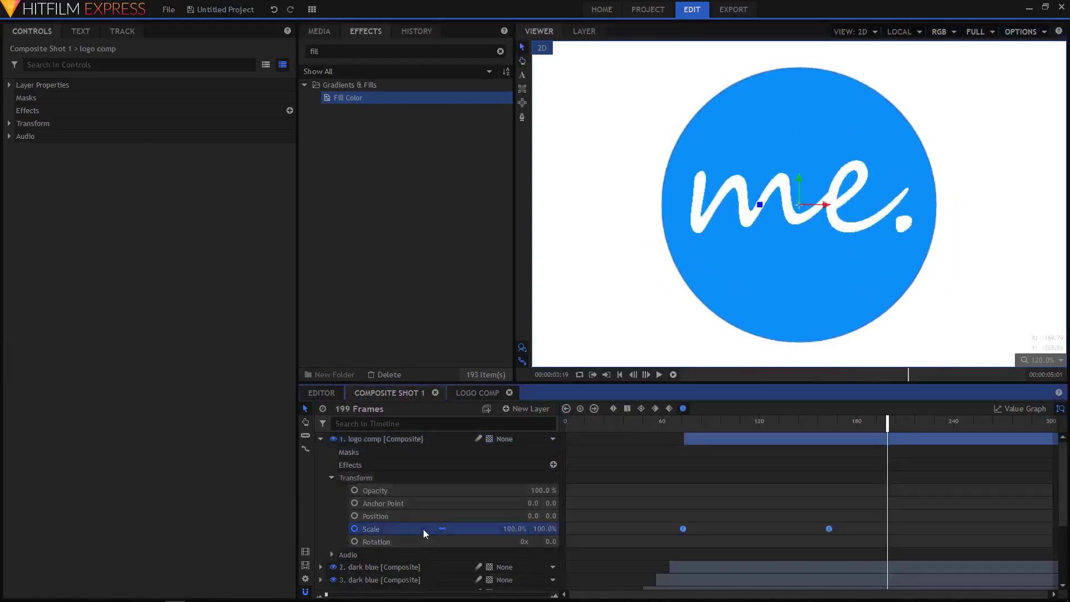
pyautogui.click(830, 527)
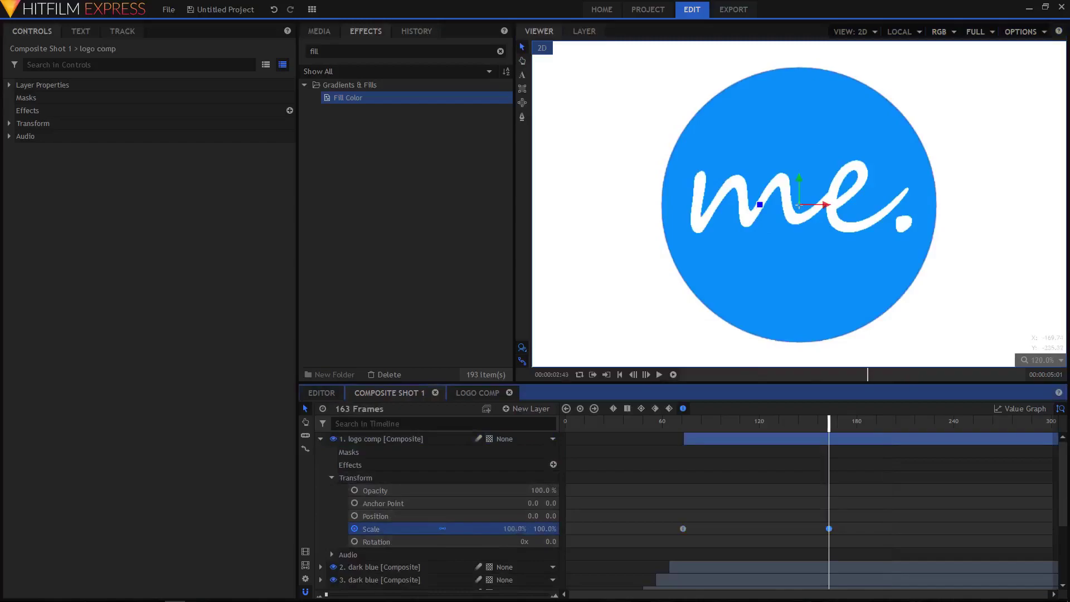
pyautogui.moveTo(514, 529); pyautogui.dragTo(497, 528)
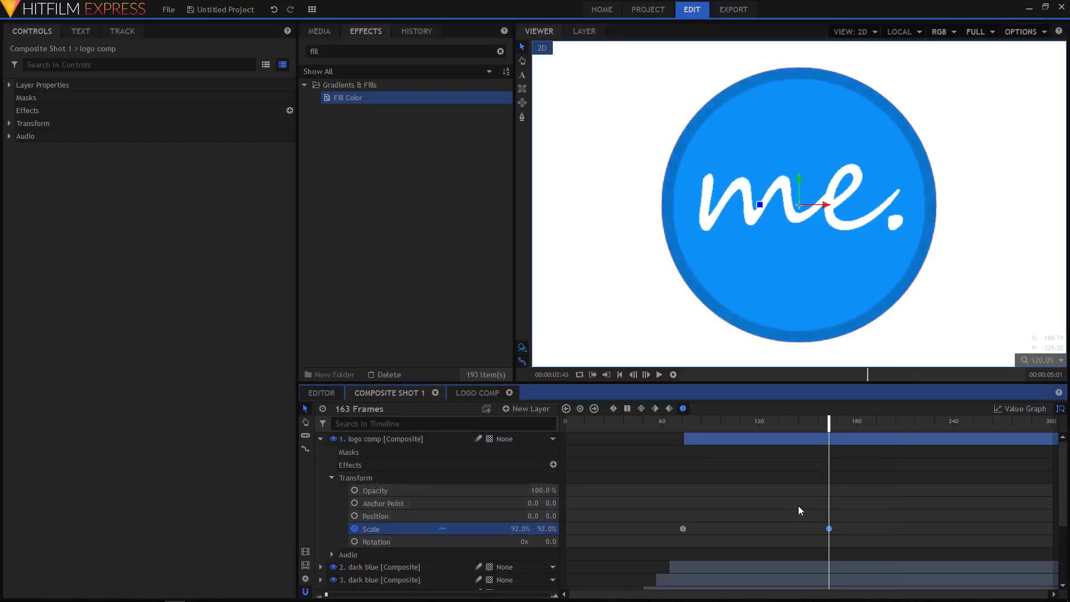
pyautogui.click(1014, 410)
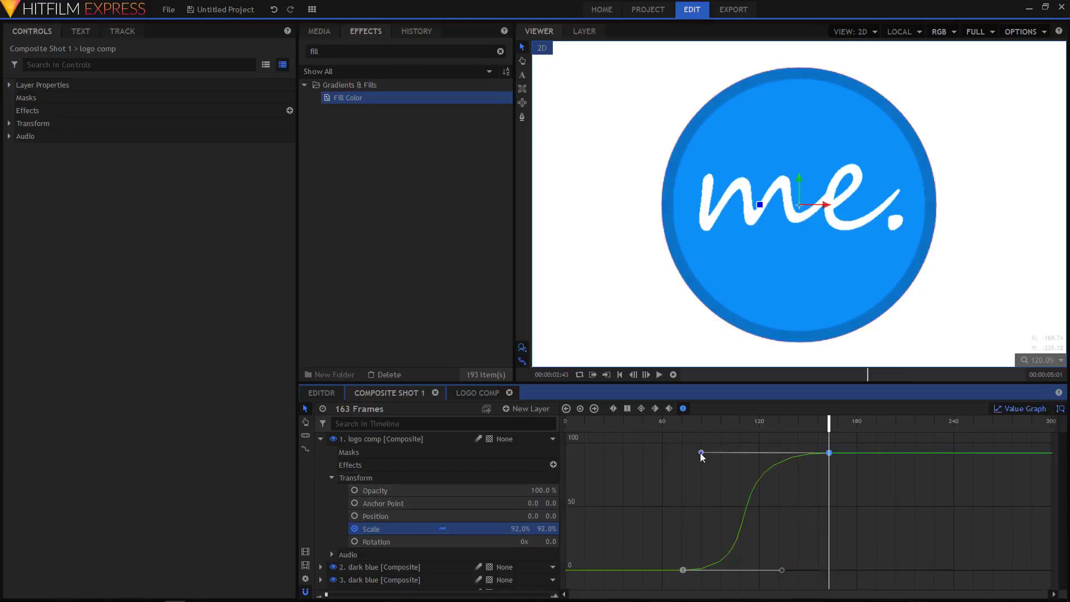
pyautogui.moveTo(700, 453); pyautogui.dragTo(870, 473)
pyautogui.click(1025, 408)
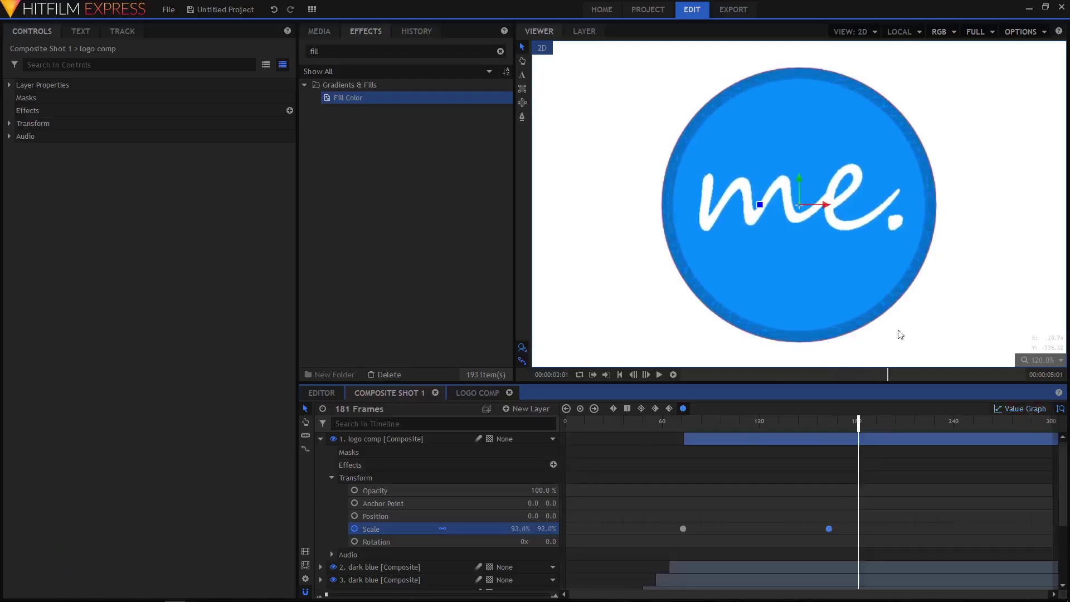
# Set the viewer to Half resolution, play from frame 0, and Scale to Fit.
pyautogui.click(980, 31)
pyautogui.click(985, 69)
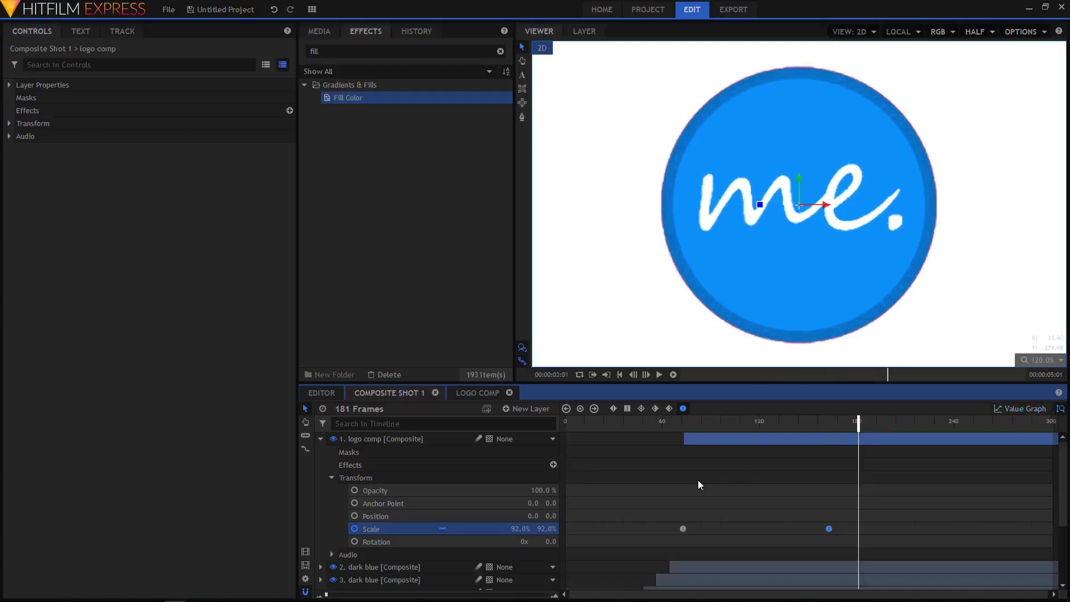
pyautogui.click(569, 423)
pyautogui.click(321, 439)
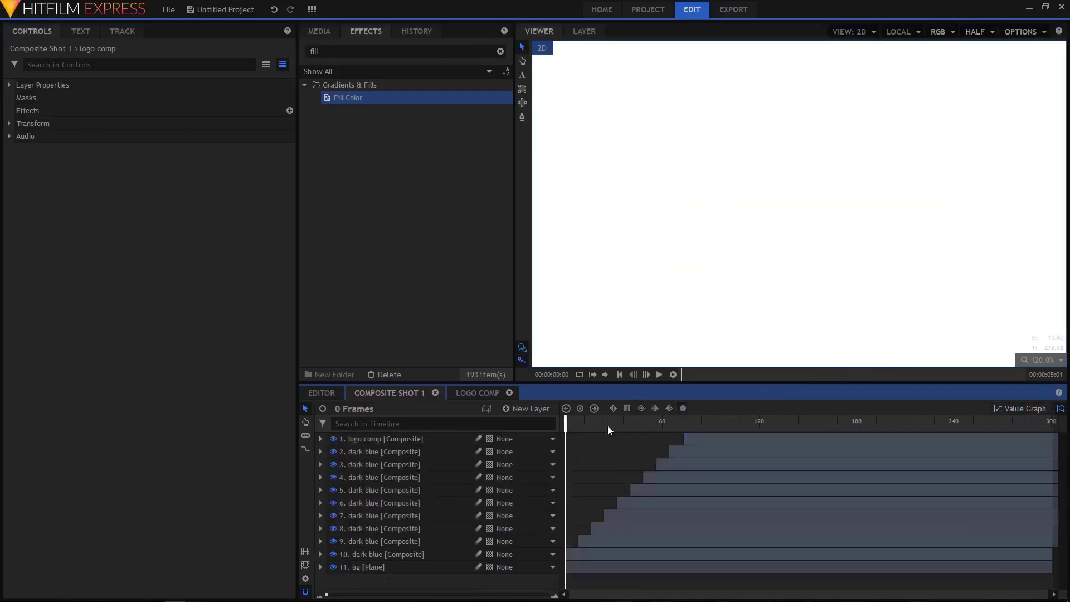
pyautogui.click(660, 375)
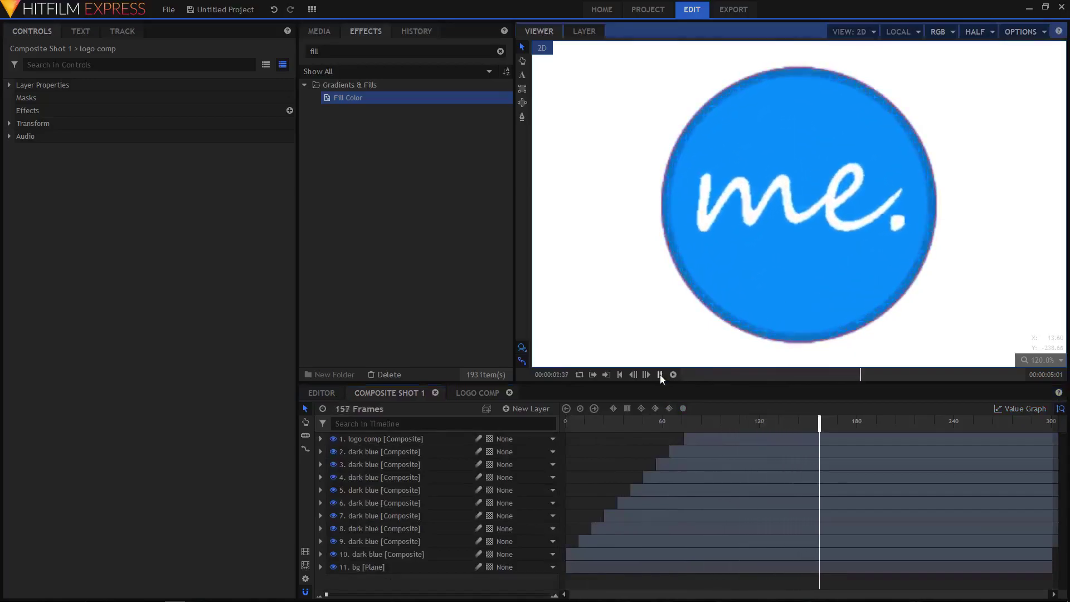
pyautogui.click(660, 375)
pyautogui.click(1051, 360)
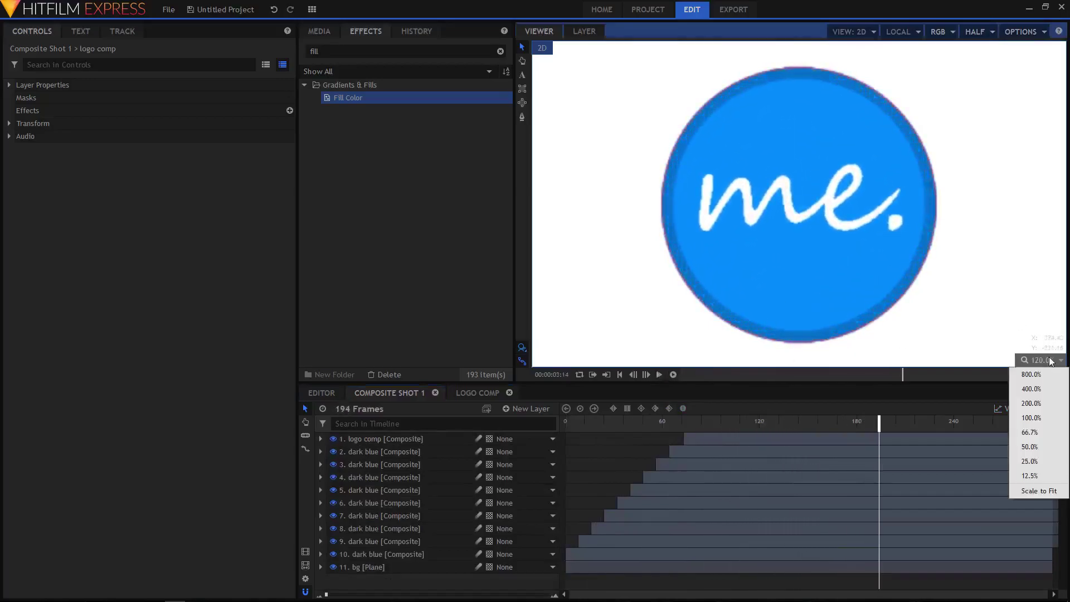
pyautogui.click(1039, 491)
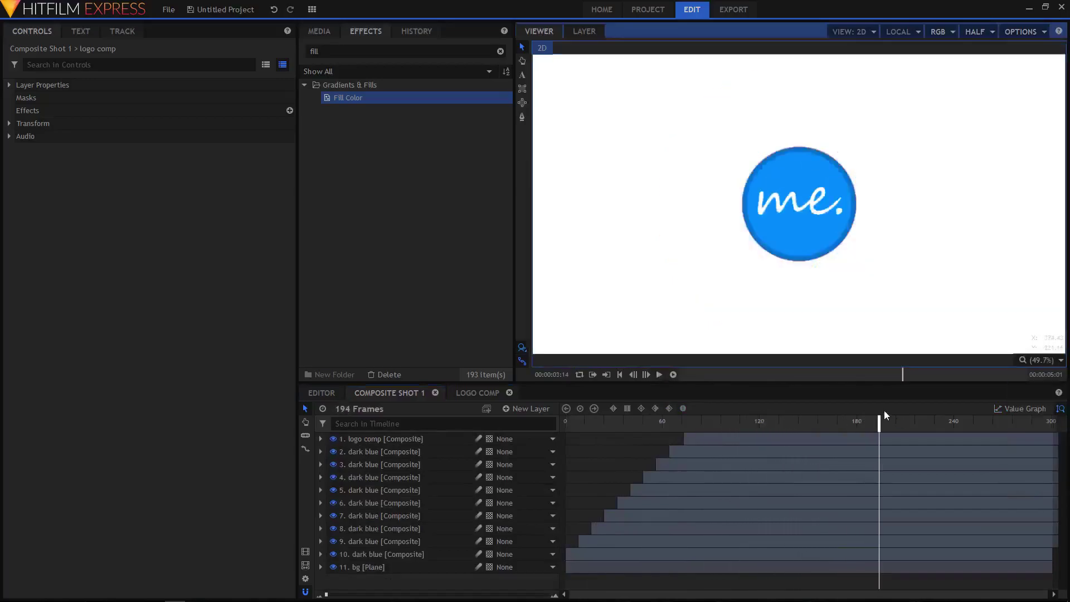
# Create a new text layer, entering its width and height values.
pyautogui.click(514, 409)
pyautogui.click(519, 439)
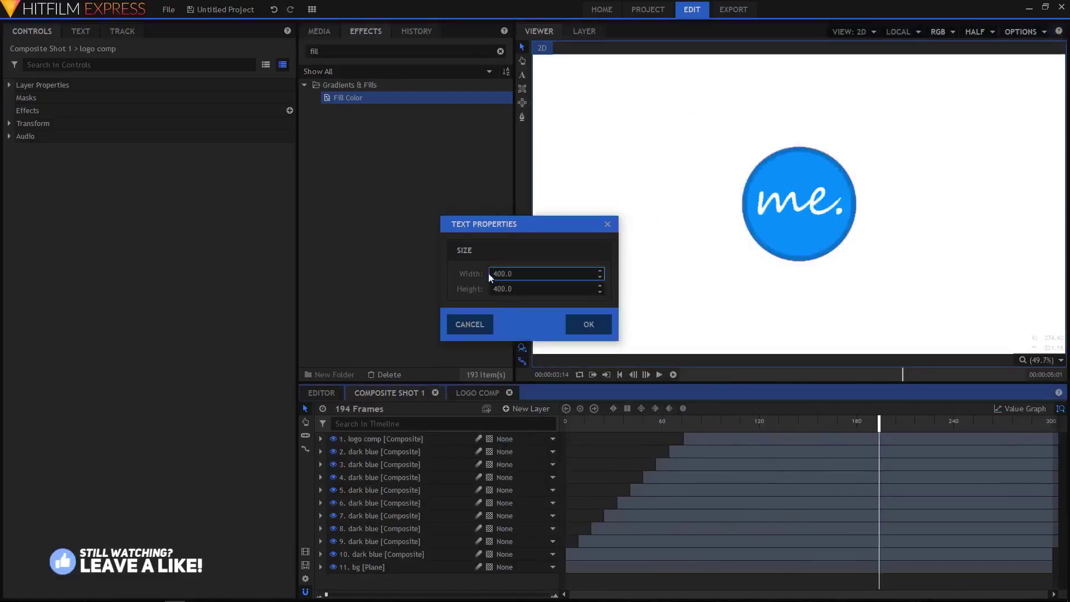
pyautogui.moveTo(495, 274); pyautogui.dragTo(458, 277)
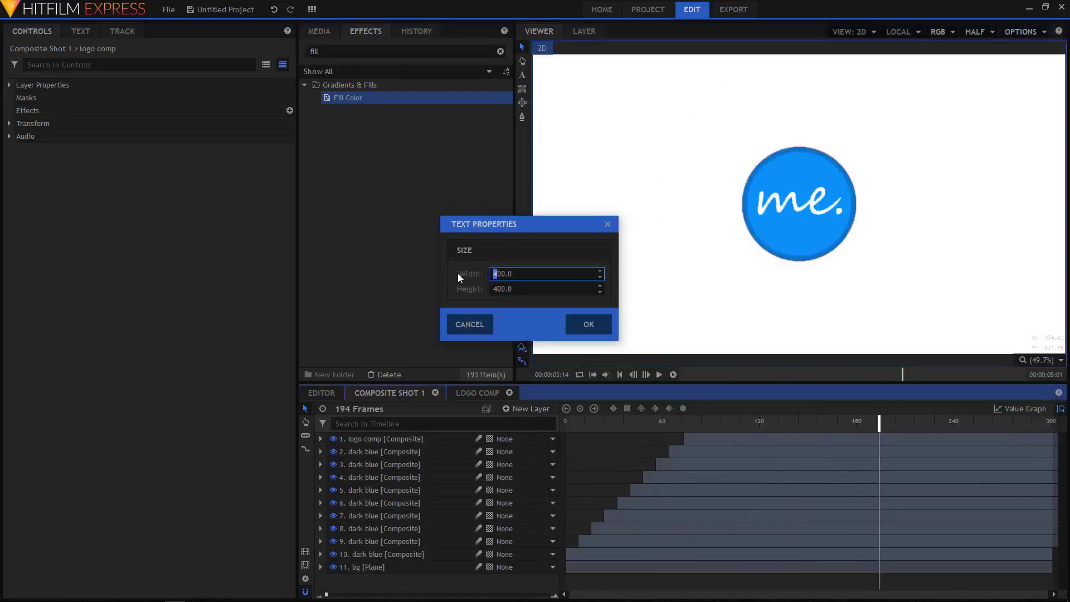
pyautogui.write('6')
pyautogui.press('Tab')
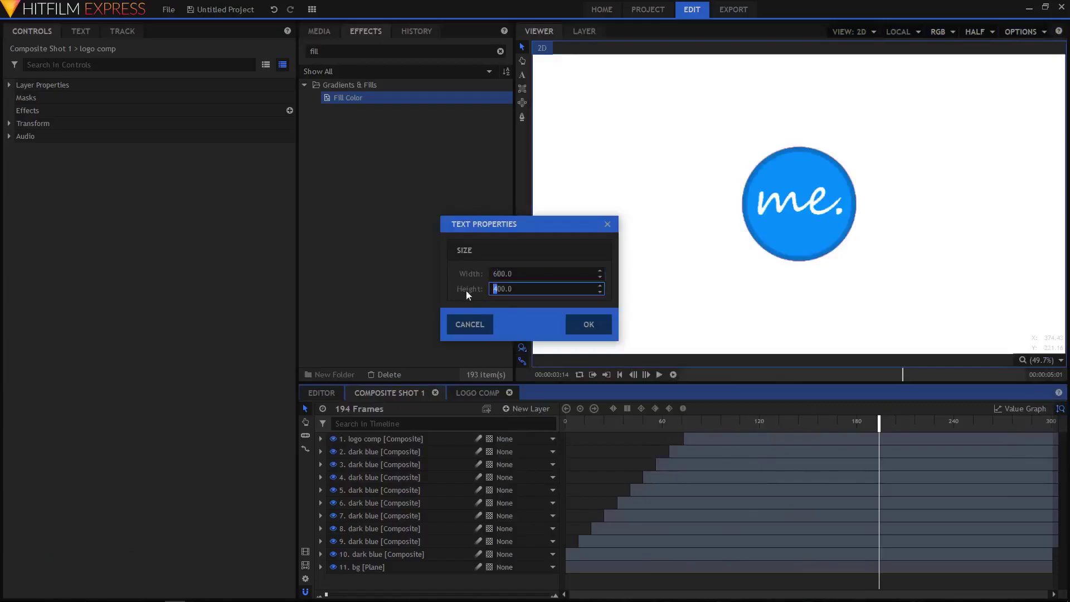
pyautogui.write('3')
pyautogui.click(586, 326)
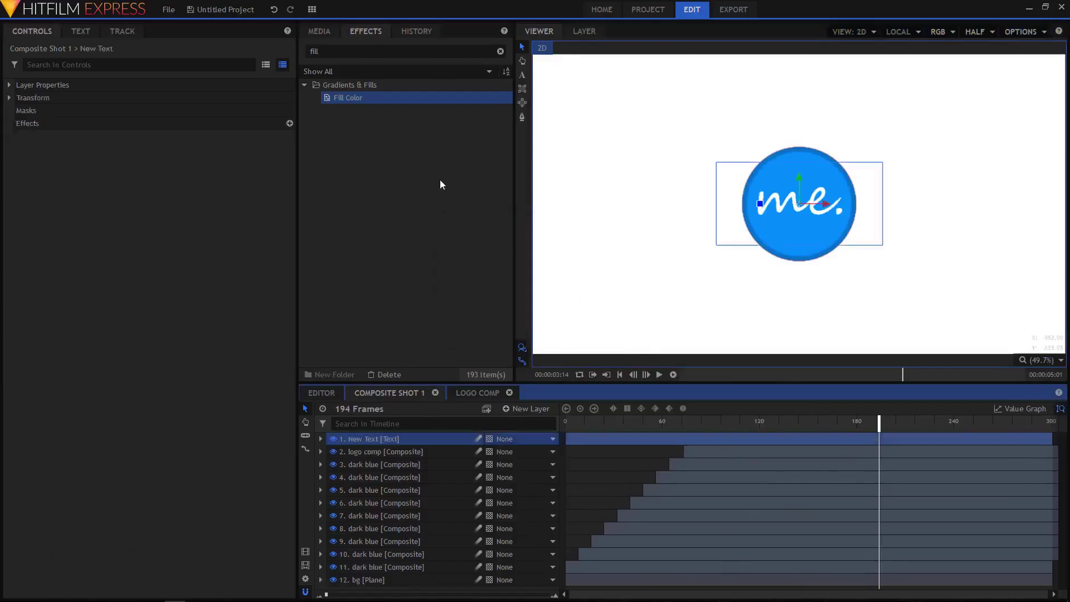
# Set the placeholder text's font to Moon at size 80.
pyautogui.click(523, 75)
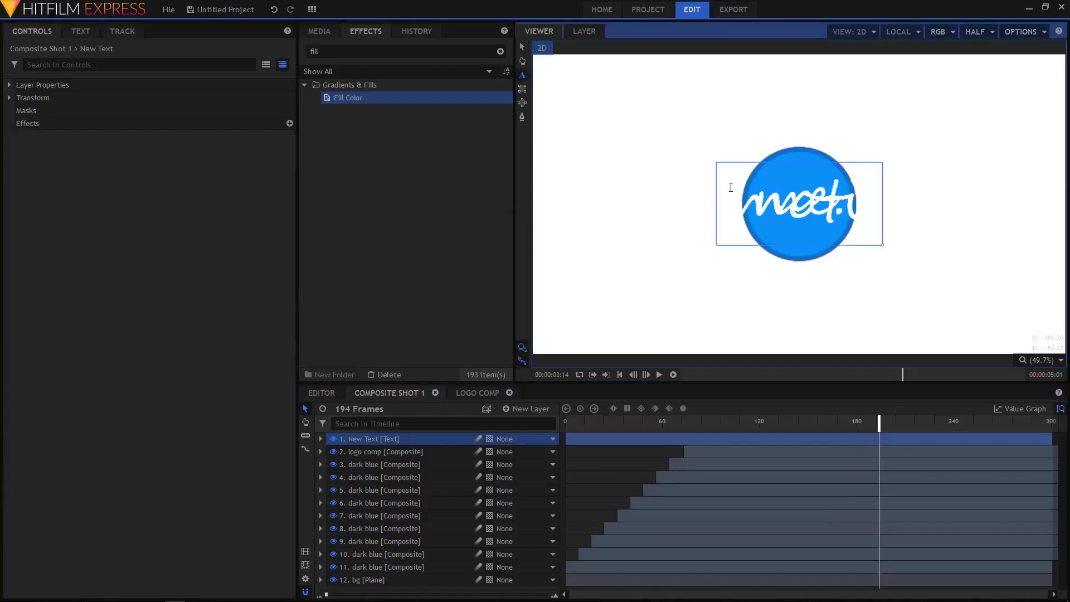
pyautogui.doubleClick(731, 187)
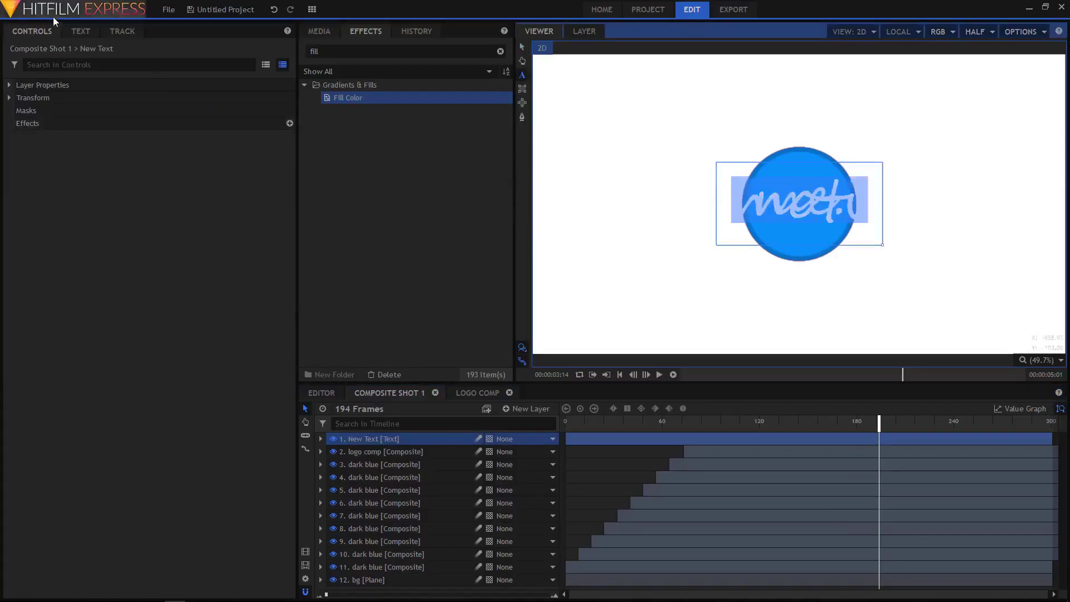
pyautogui.click(79, 31)
pyautogui.click(69, 84)
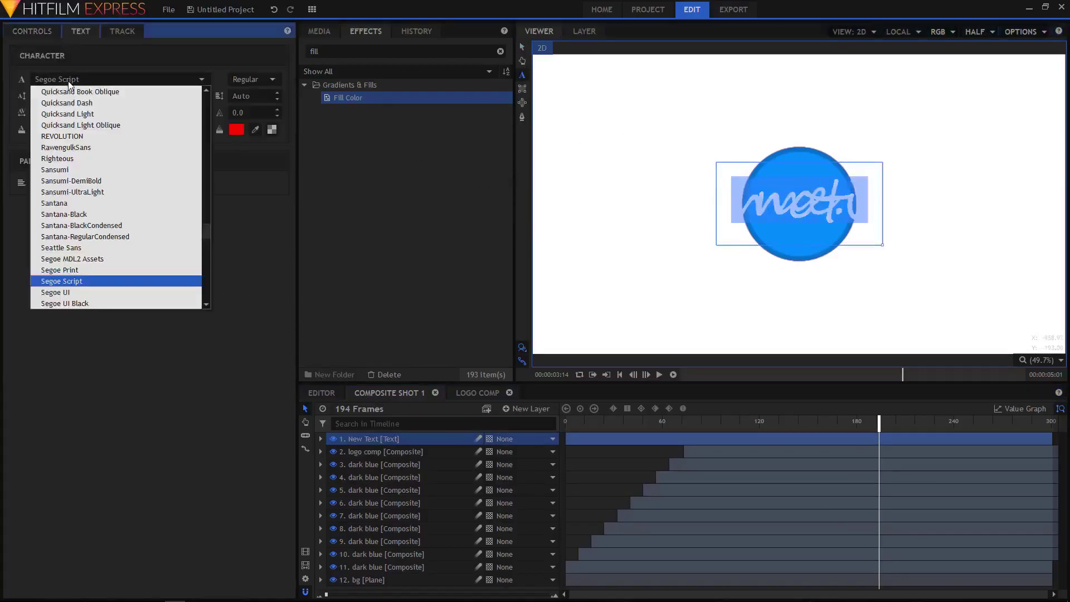
pyautogui.press('m')
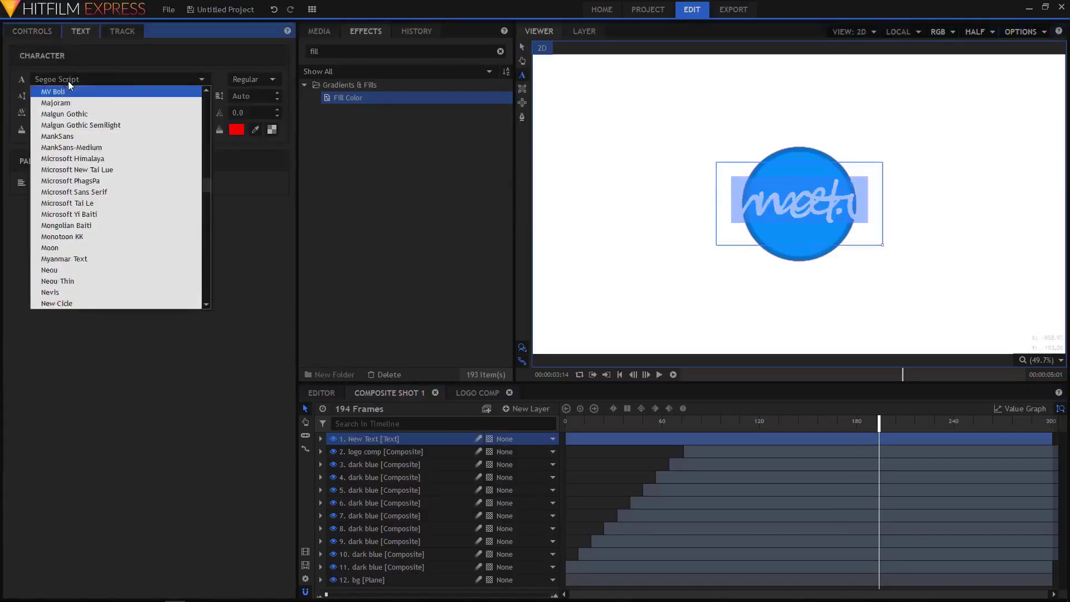
pyautogui.click(66, 248)
pyautogui.click(43, 96)
pyautogui.doubleClick(40, 95)
pyautogui.write('85')
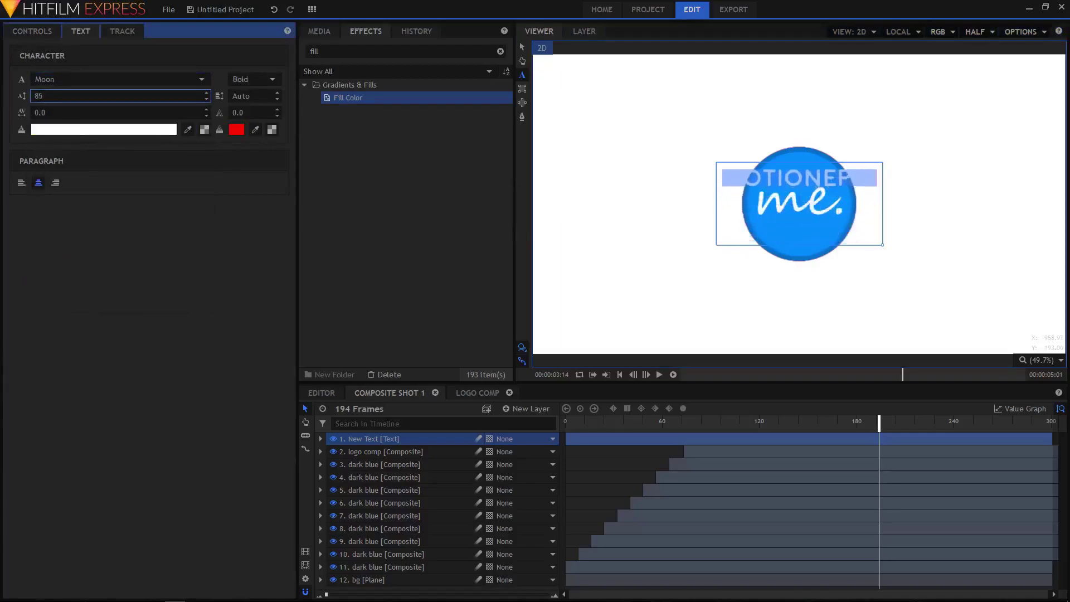
pyautogui.press('Up')
pyautogui.press('Up')
pyautogui.press('Up')
pyautogui.press('Up')
pyautogui.press('Up')
pyautogui.press('Up')
pyautogui.press('Up')
pyautogui.press('Up')
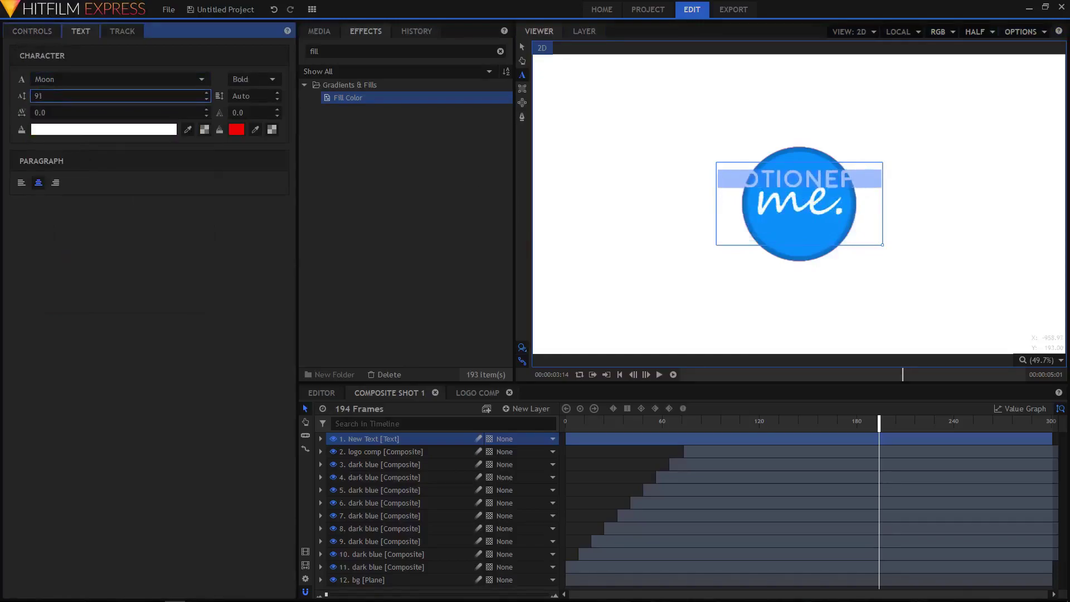
pyautogui.press('Down')
pyautogui.press('Down')
pyautogui.press('Down')
pyautogui.press('Down')
pyautogui.press('Down')
pyautogui.press('Down')
pyautogui.press('Down')
pyautogui.press('Down')
pyautogui.press('Down')
pyautogui.press('Down')
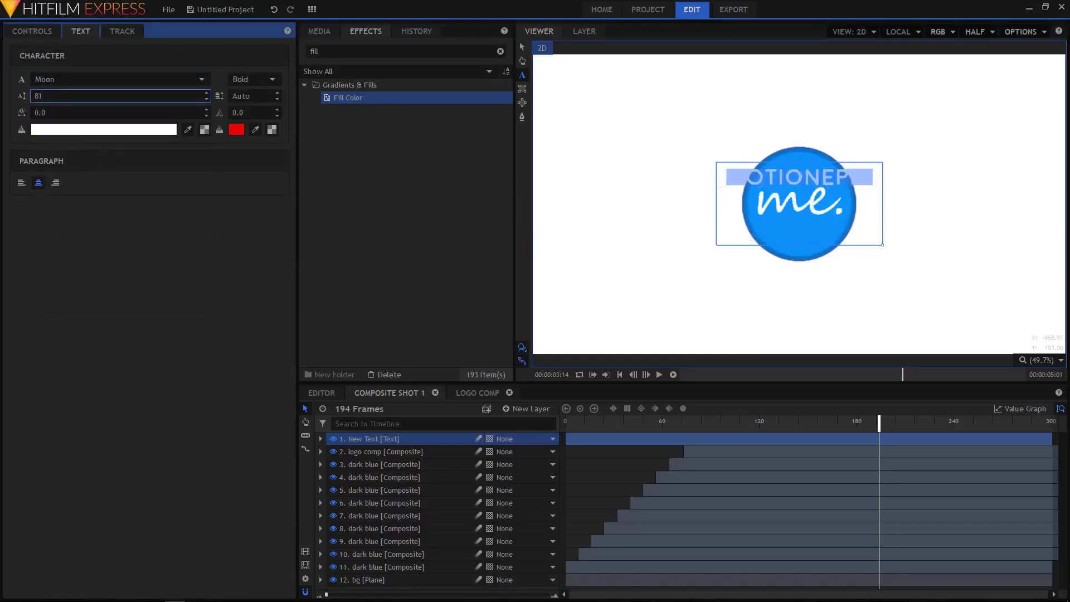
pyautogui.press('Down')
pyautogui.press('Down')
pyautogui.click(207, 92)
# Colour the text dark grey and move MOTIONEPIC just below the logo.
pyautogui.click(151, 132)
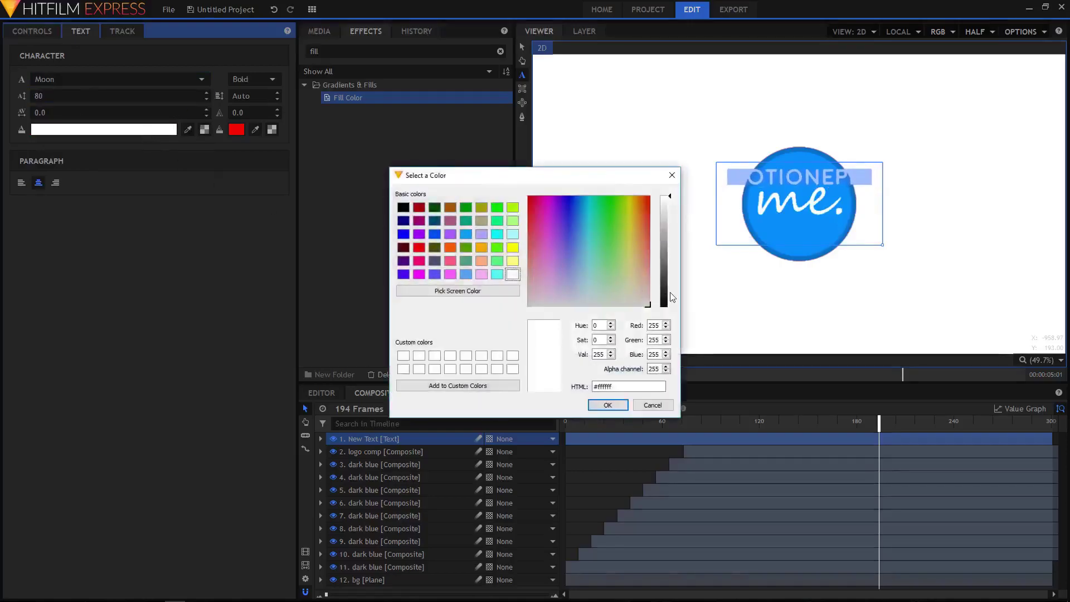
pyautogui.click(666, 283)
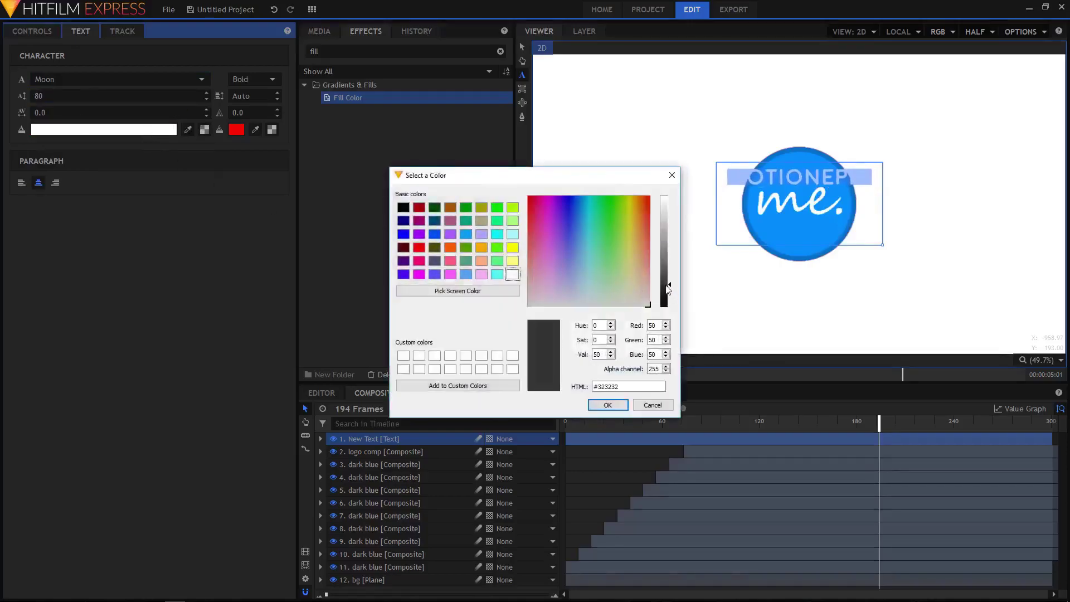
pyautogui.click(607, 404)
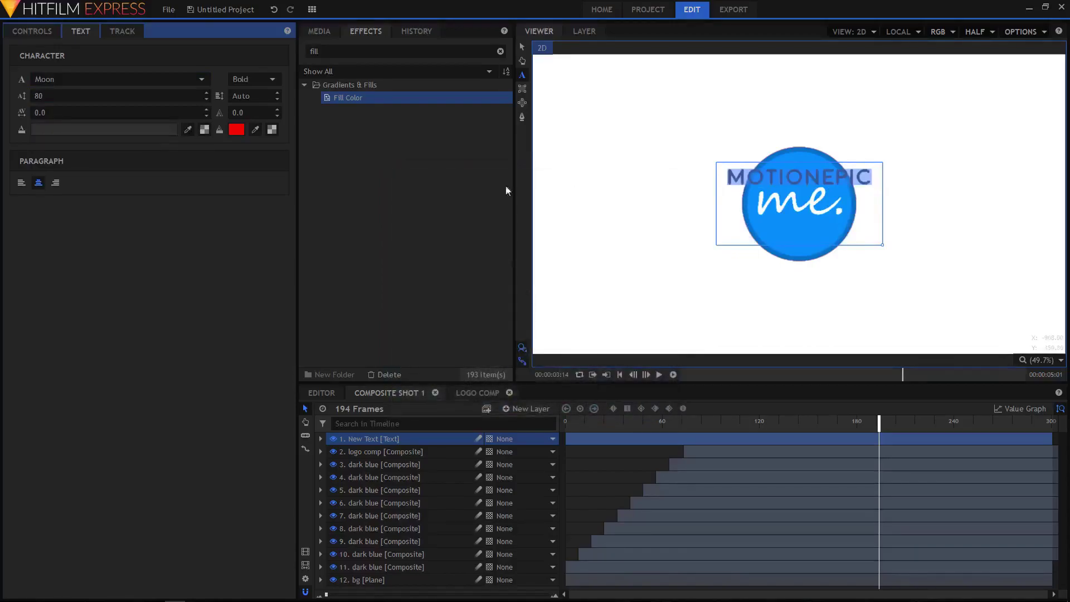
pyautogui.click(522, 47)
pyautogui.moveTo(797, 180); pyautogui.dragTo(805, 282)
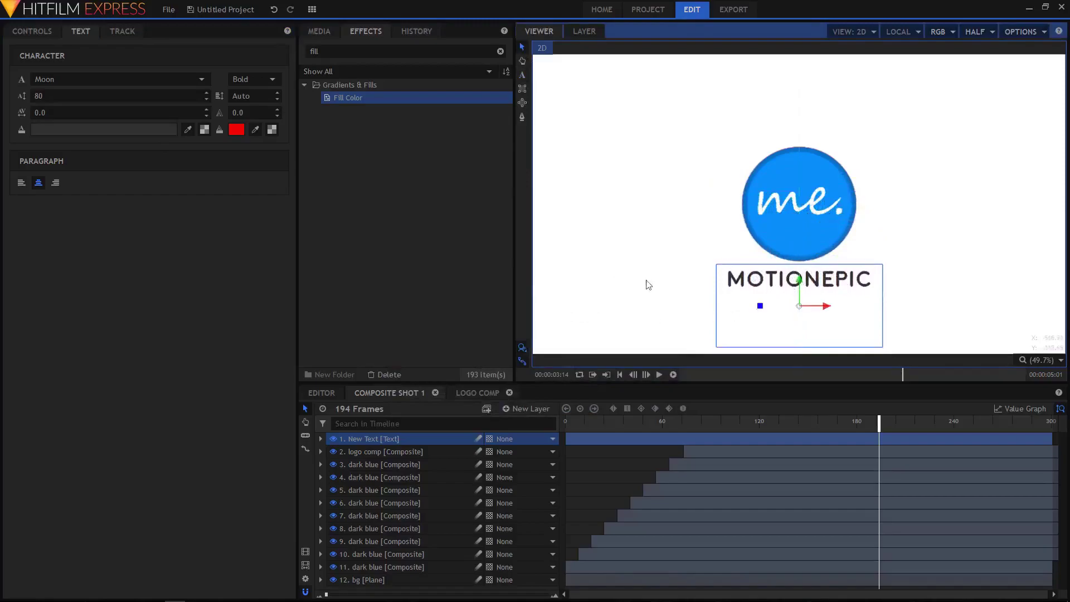
# Add a black 600×300 plane named 'matte' above the logo composite layer.
pyautogui.click(651, 261)
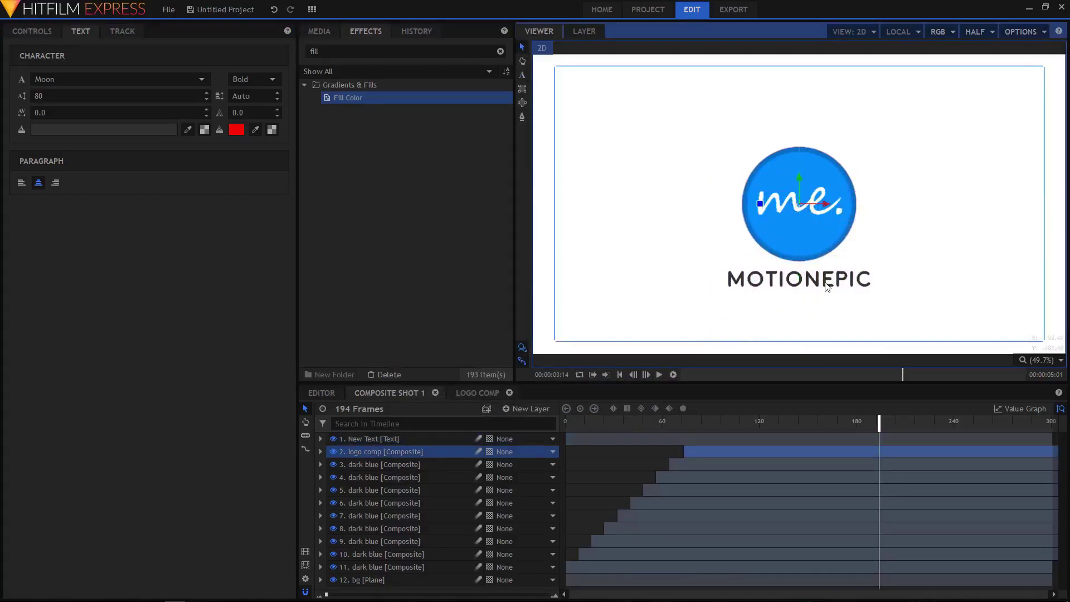
pyautogui.click(524, 409)
pyautogui.click(531, 422)
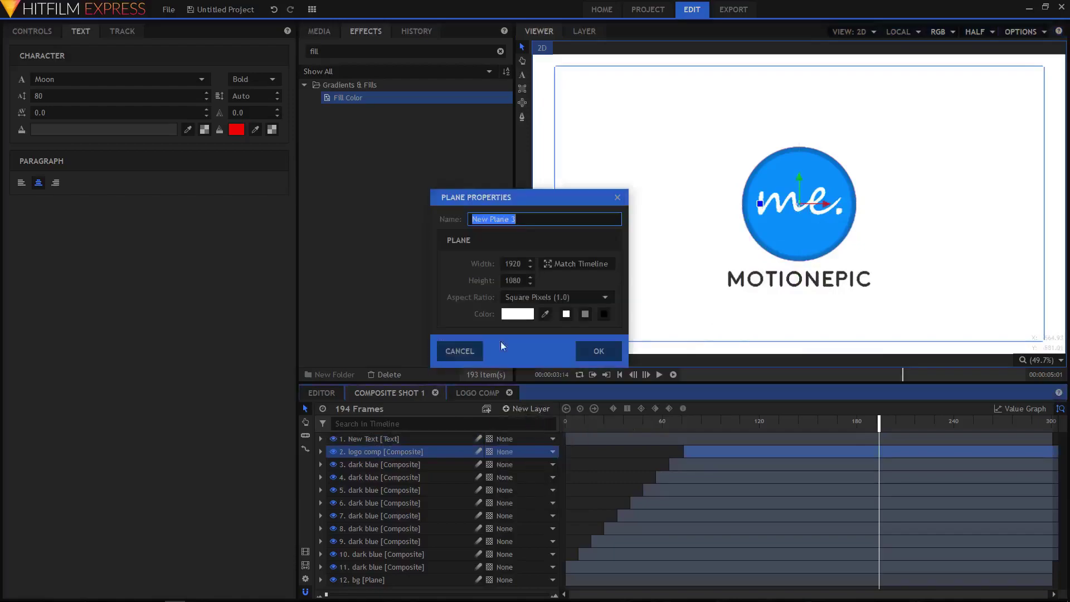
pyautogui.click(604, 314)
pyautogui.write('matte')
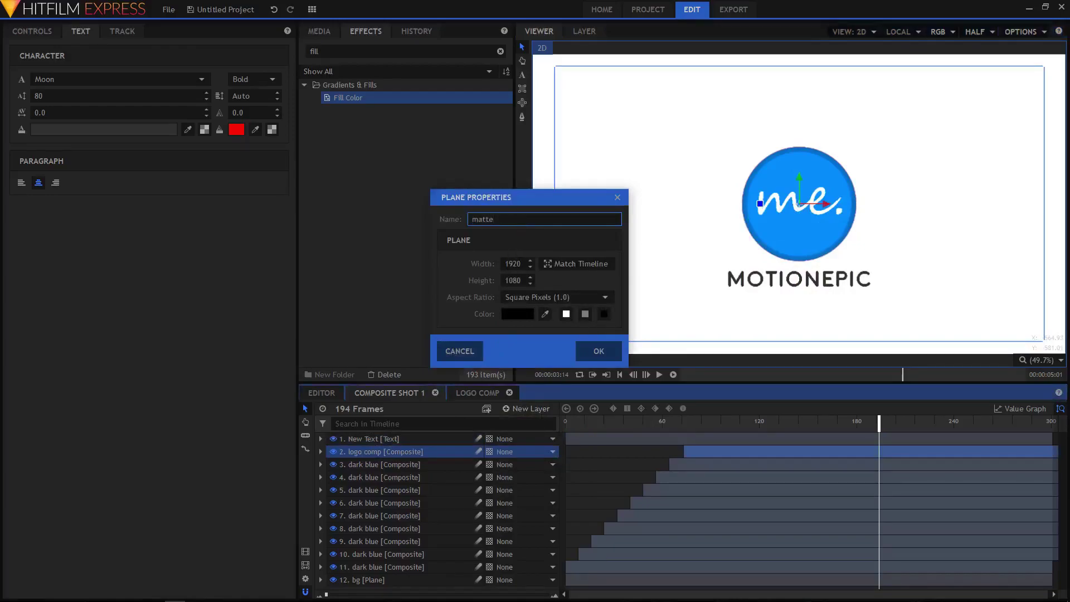
pyautogui.press('Tab')
pyautogui.write('600')
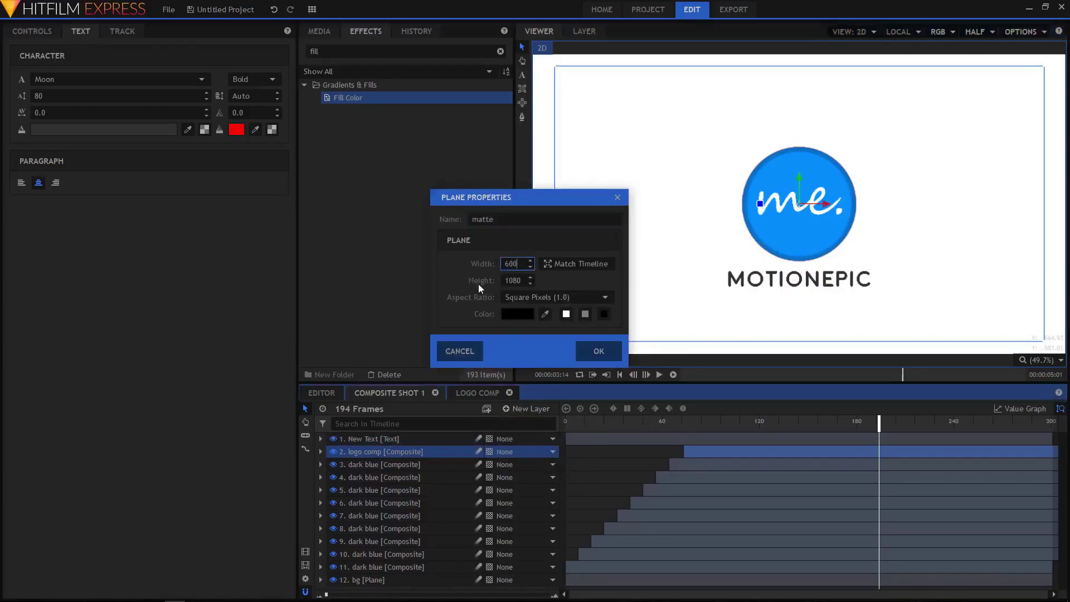
pyautogui.press('Tab')
pyautogui.write('300')
pyautogui.click(600, 354)
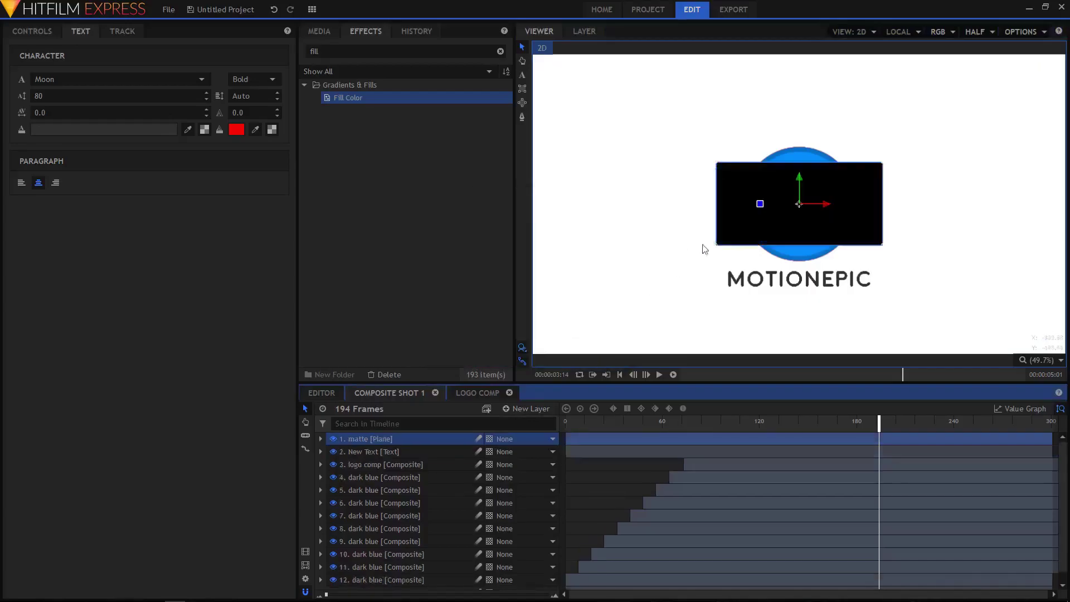
# Set the matte plane's Opacity to 50%.
pyautogui.click(322, 439)
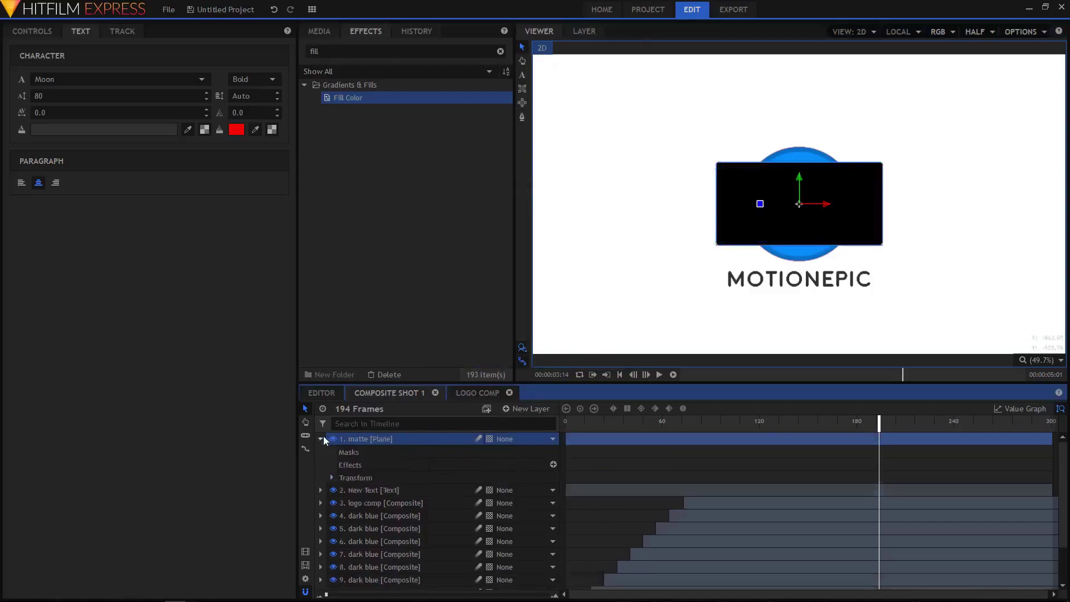
pyautogui.click(332, 478)
pyautogui.click(536, 490)
pyautogui.write('5')
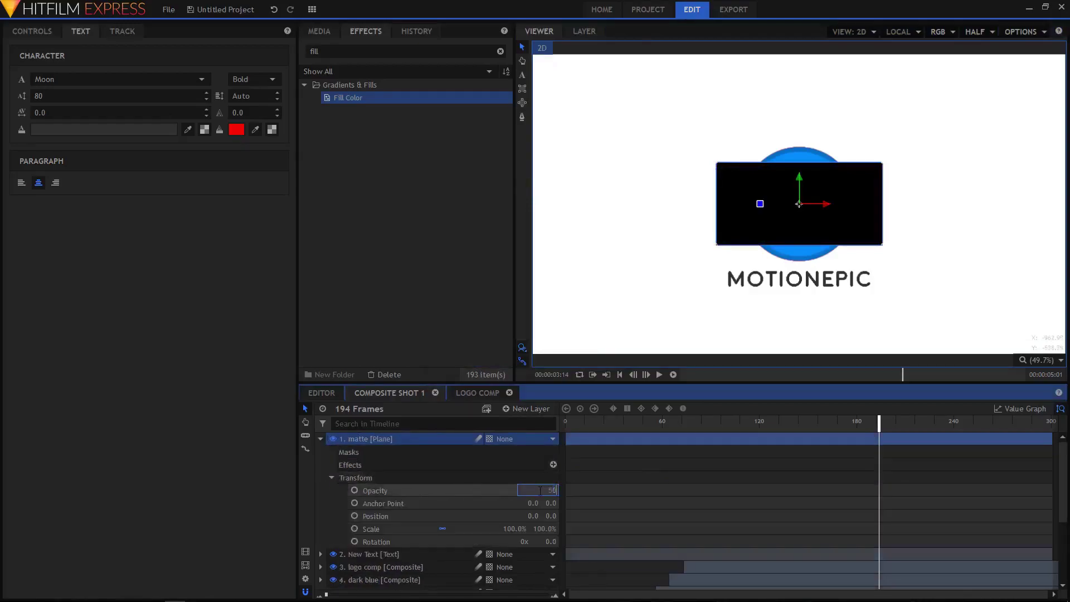
pyautogui.write('0')
pyautogui.press('Return')
pyautogui.click(320, 438)
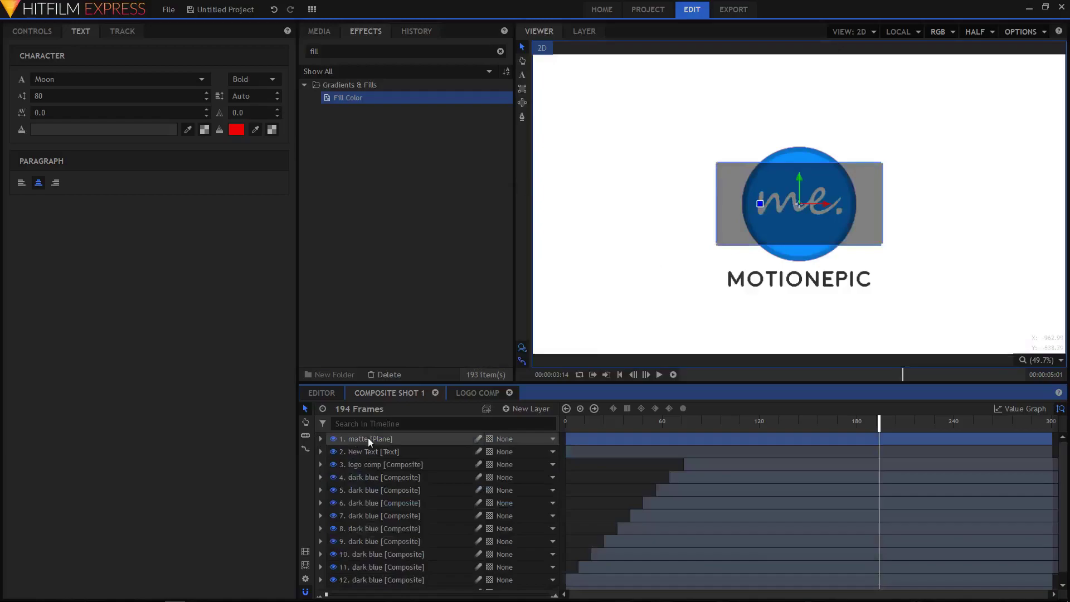
# Nudge the MOTIONEPIC text's Position slightly up to 0.0, -363.8.
pyautogui.click(350, 452)
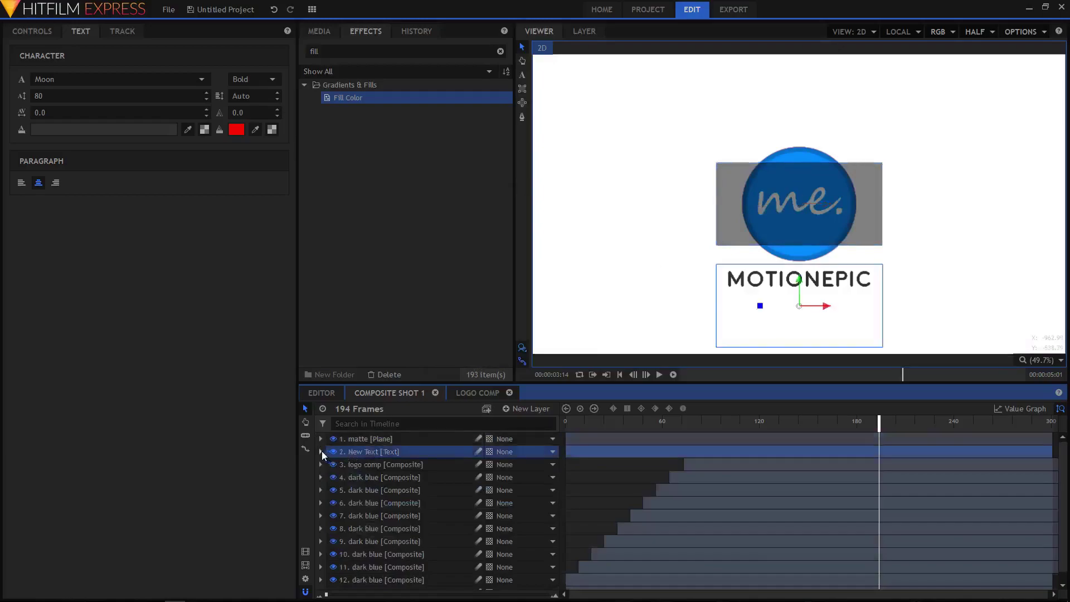
pyautogui.click(322, 452)
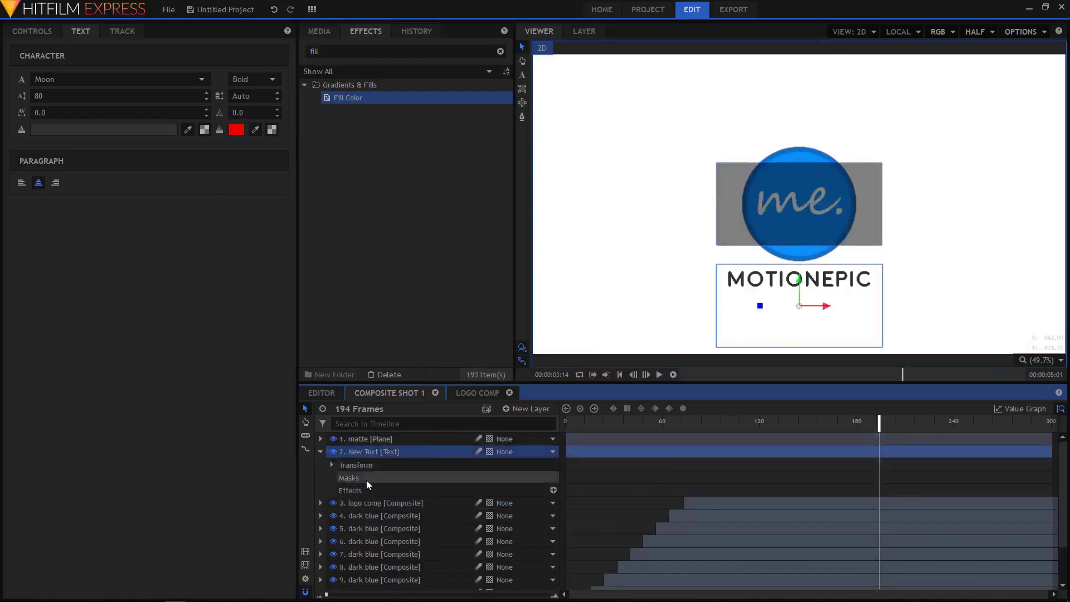
pyautogui.click(330, 465)
pyautogui.click(416, 506)
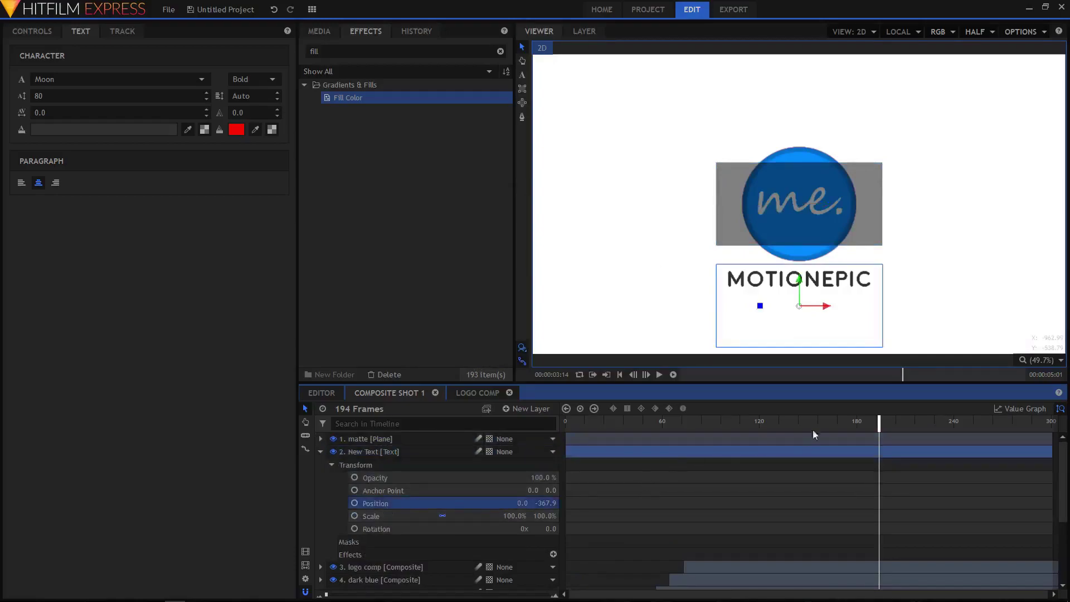
pyautogui.moveTo(815, 422)
pyautogui.mouseDown()
pyautogui.moveTo(772, 427)
pyautogui.moveTo(795, 428)
pyautogui.mouseUp()
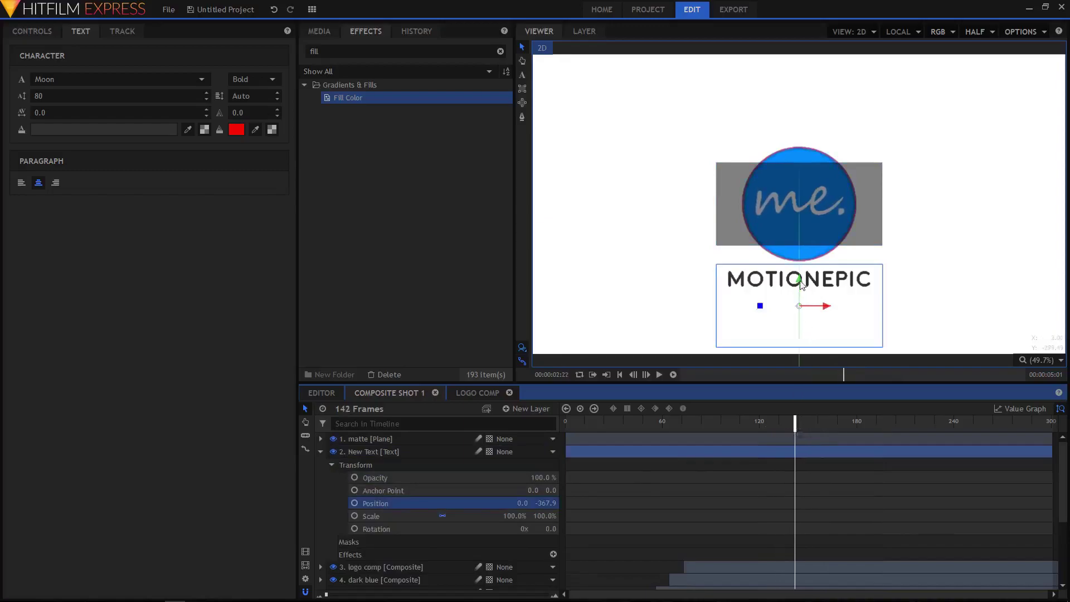
pyautogui.moveTo(800, 280); pyautogui.dragTo(799, 281)
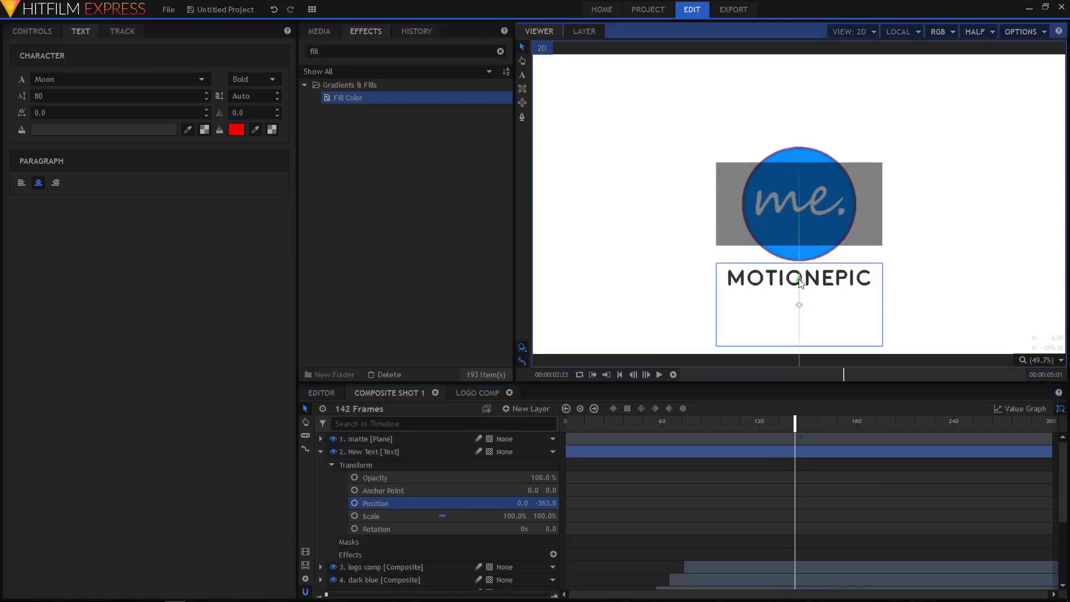
# Keyframe MOTIONEPIC's Position at frame 142, then move it up behind the matte at frame 109.
pyautogui.click(354, 504)
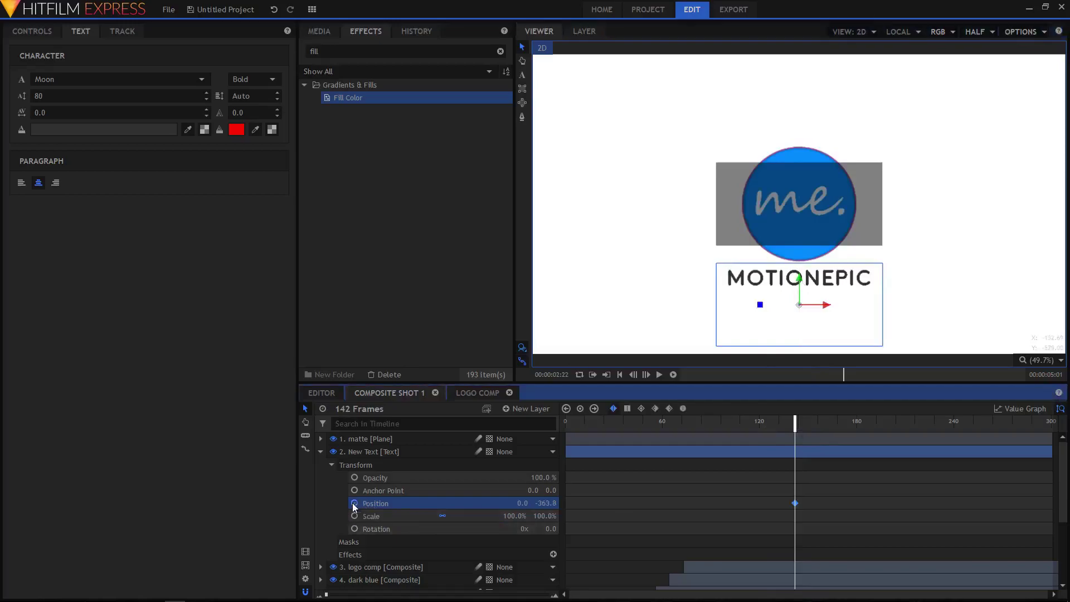
pyautogui.moveTo(792, 425); pyautogui.dragTo(739, 425)
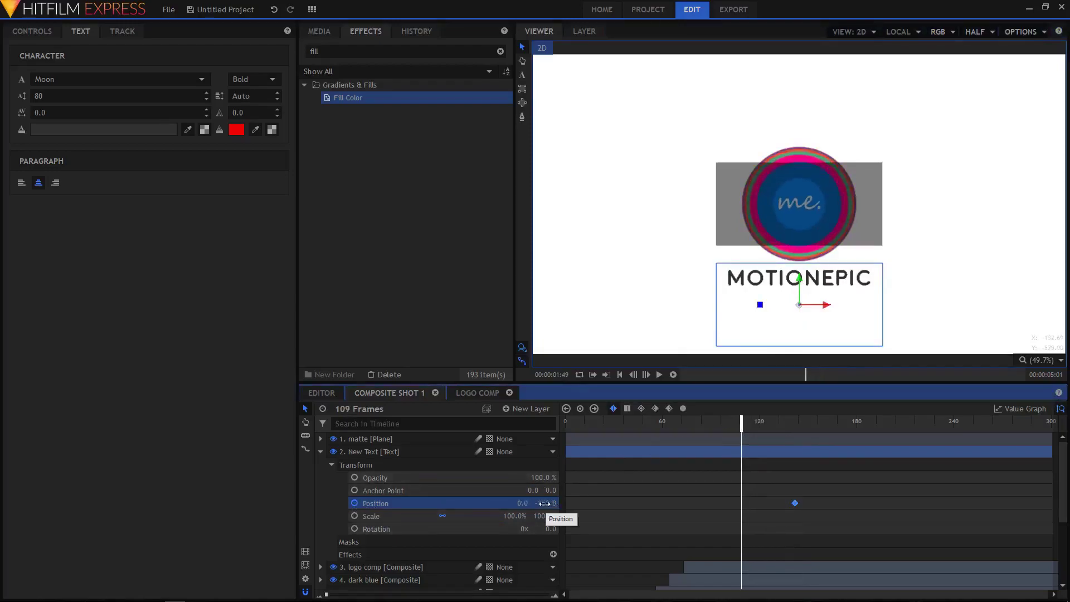
pyautogui.moveTo(799, 284); pyautogui.dragTo(799, 235)
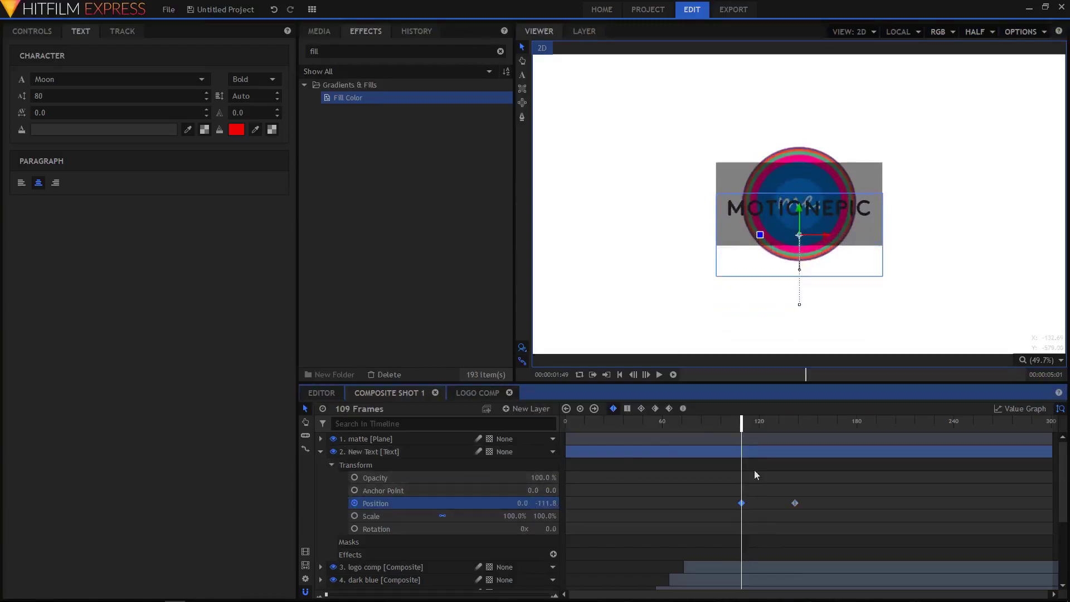
pyautogui.moveTo(739, 428); pyautogui.dragTo(798, 454)
pyautogui.moveTo(807, 498); pyautogui.dragTo(729, 513)
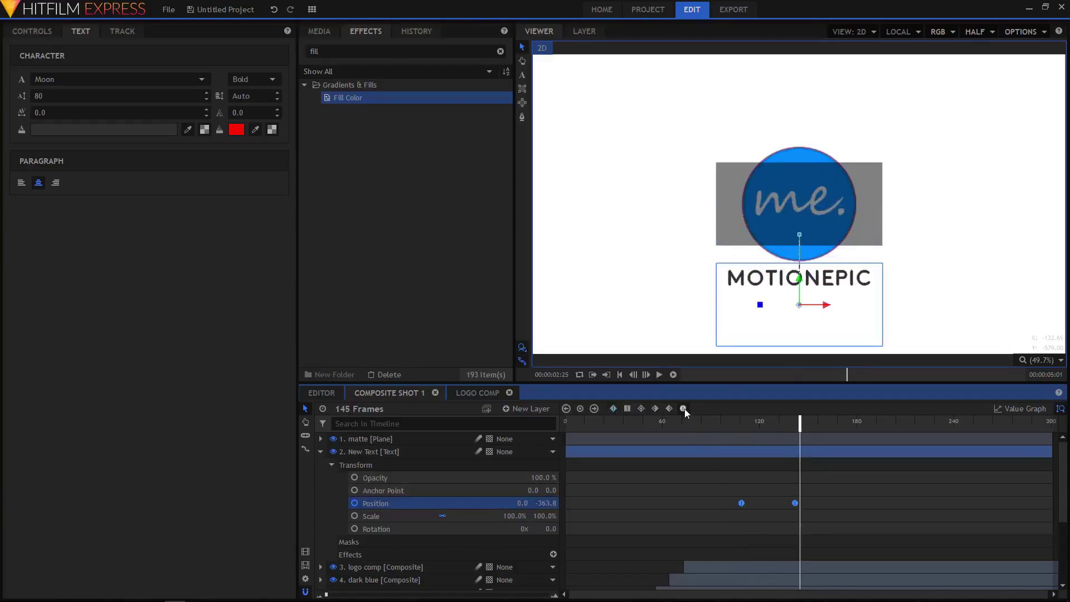
# Soften the easing of the text's Position curve in the Value Graph.
pyautogui.click(1032, 411)
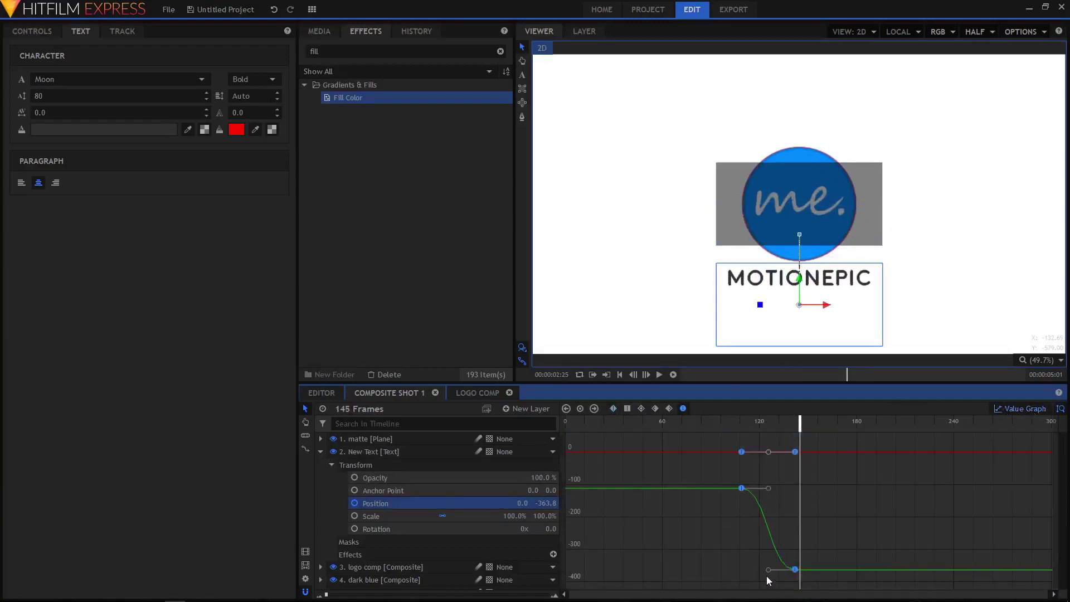
pyautogui.moveTo(734, 427); pyautogui.dragTo(784, 475)
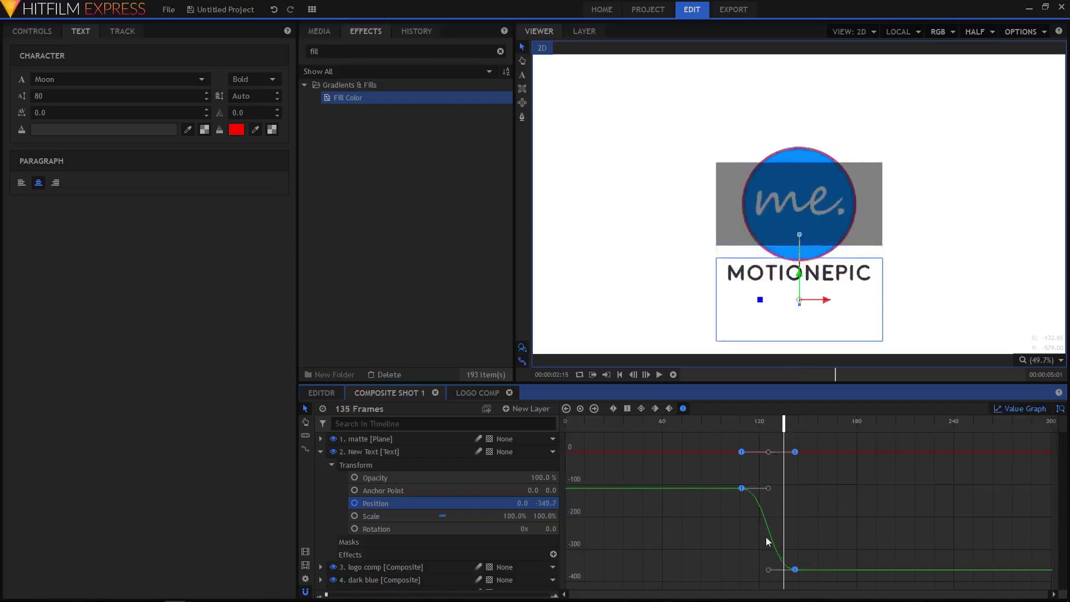
pyautogui.moveTo(769, 571); pyautogui.dragTo(747, 572)
pyautogui.moveTo(769, 488); pyautogui.dragTo(771, 489)
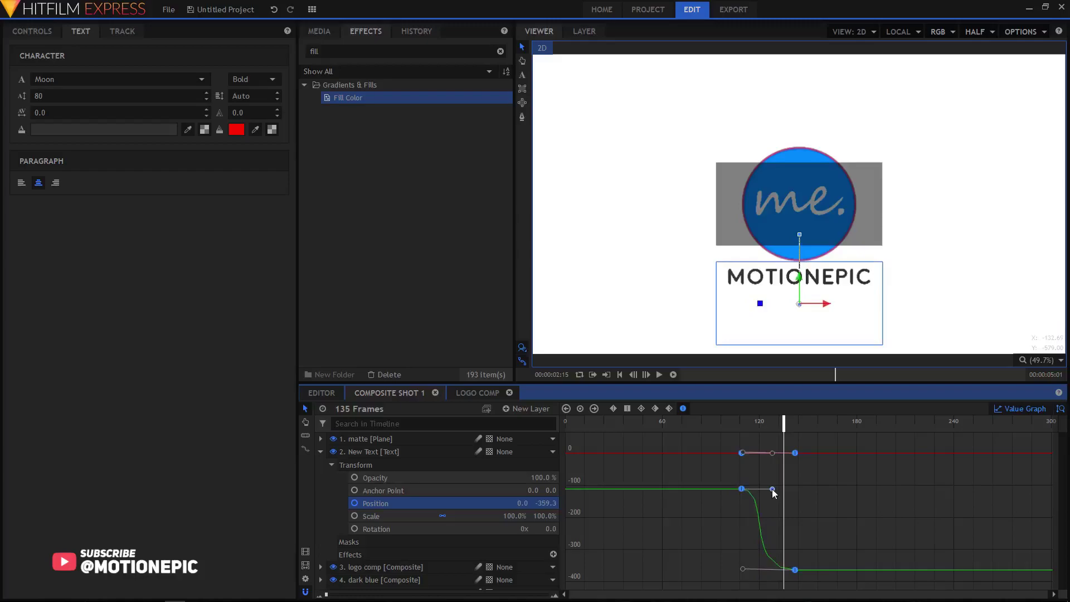
pyautogui.click(733, 423)
pyautogui.moveTo(737, 429); pyautogui.dragTo(782, 452)
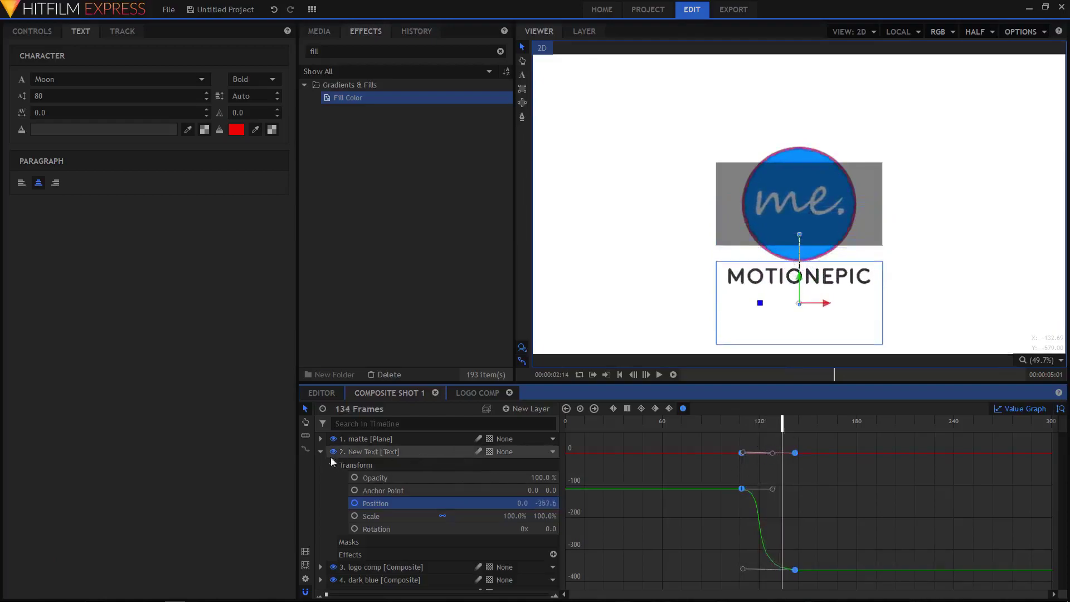
pyautogui.click(1013, 408)
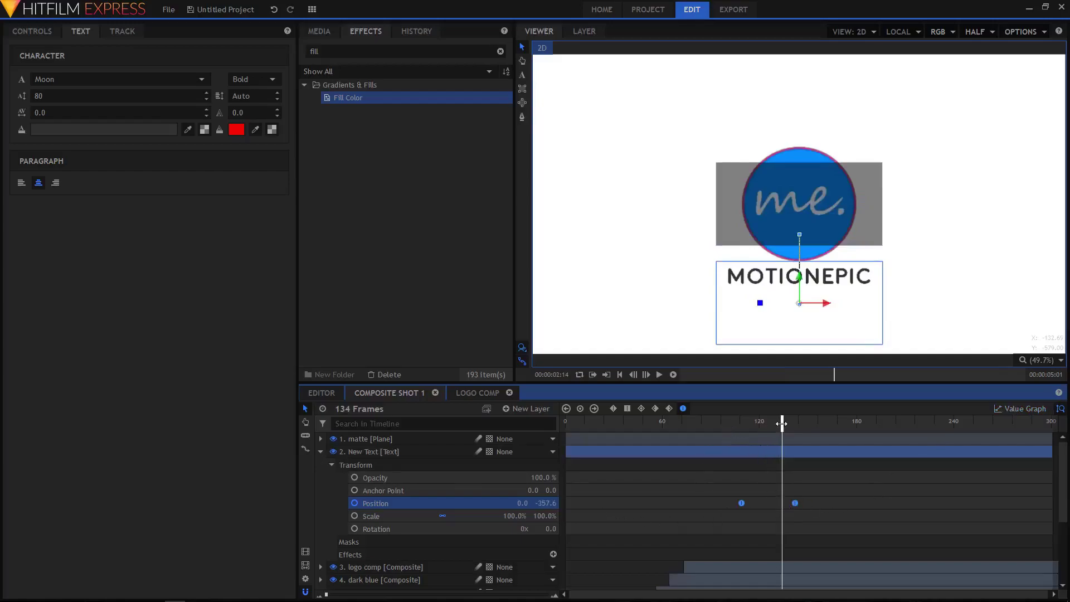
# Move the final Position keyframe later, to about frame 173, to slow the rise.
pyautogui.moveTo(782, 424); pyautogui.dragTo(804, 440)
pyautogui.click(795, 503)
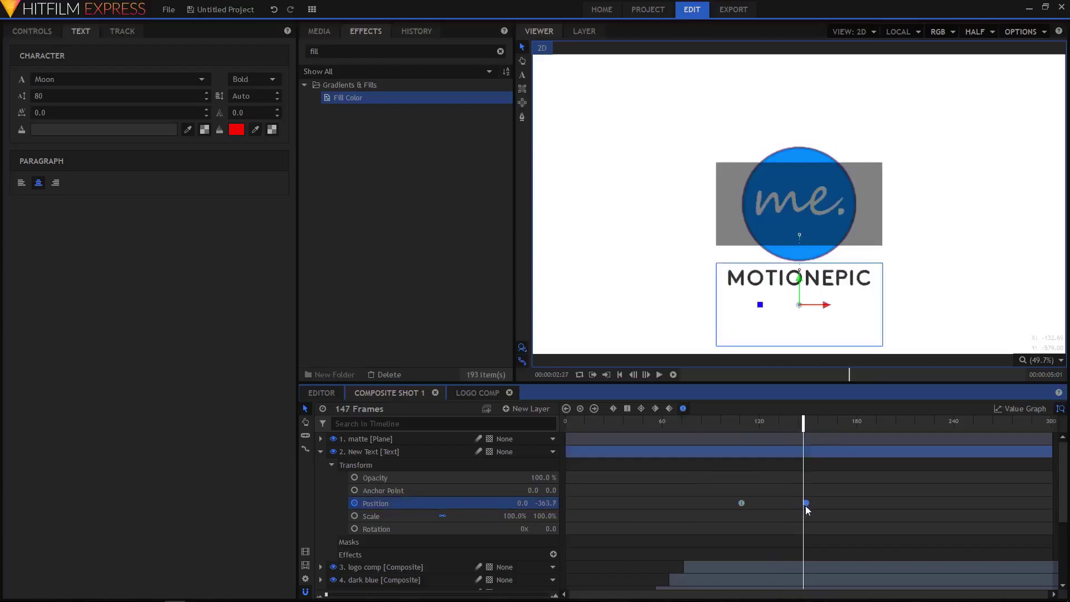
pyautogui.moveTo(807, 507); pyautogui.dragTo(846, 515)
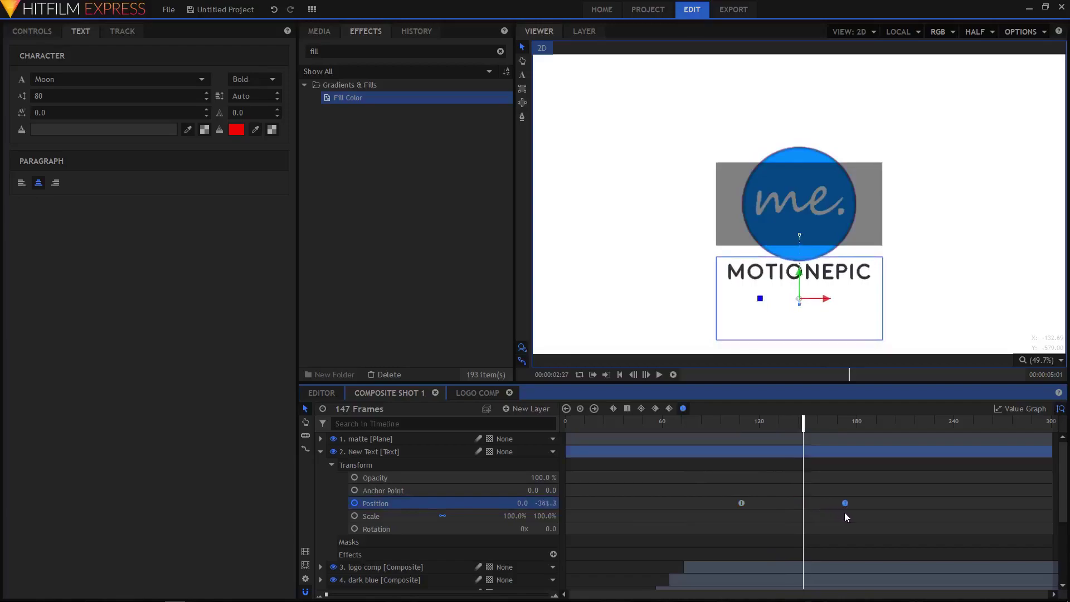
pyautogui.moveTo(737, 421); pyautogui.dragTo(851, 459)
# Apply the Set Matte effect to the New Text layer.
pyautogui.click(321, 451)
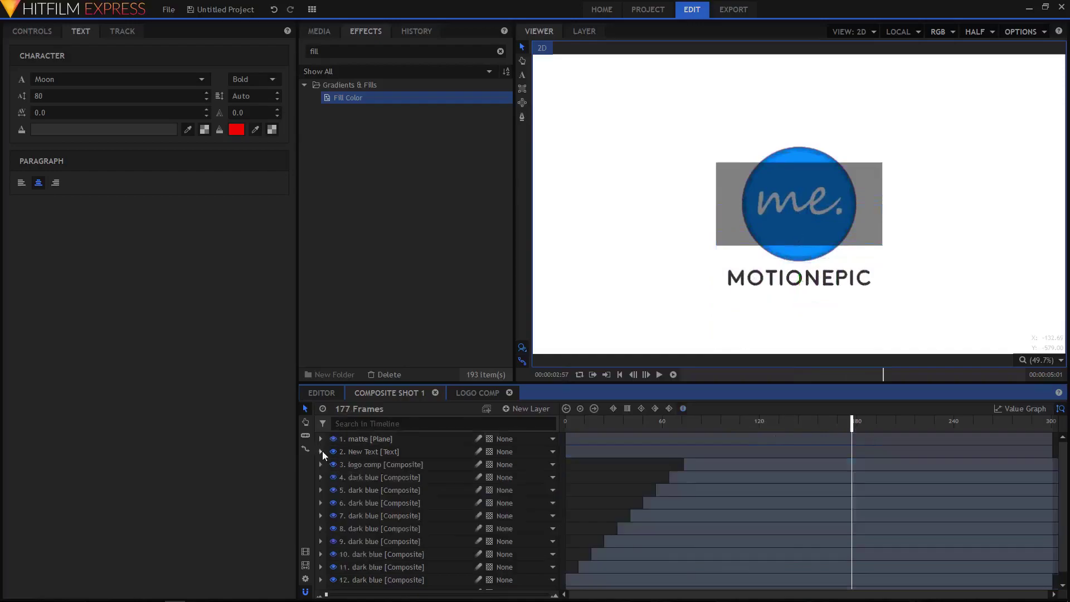
pyautogui.click(625, 423)
pyautogui.click(566, 425)
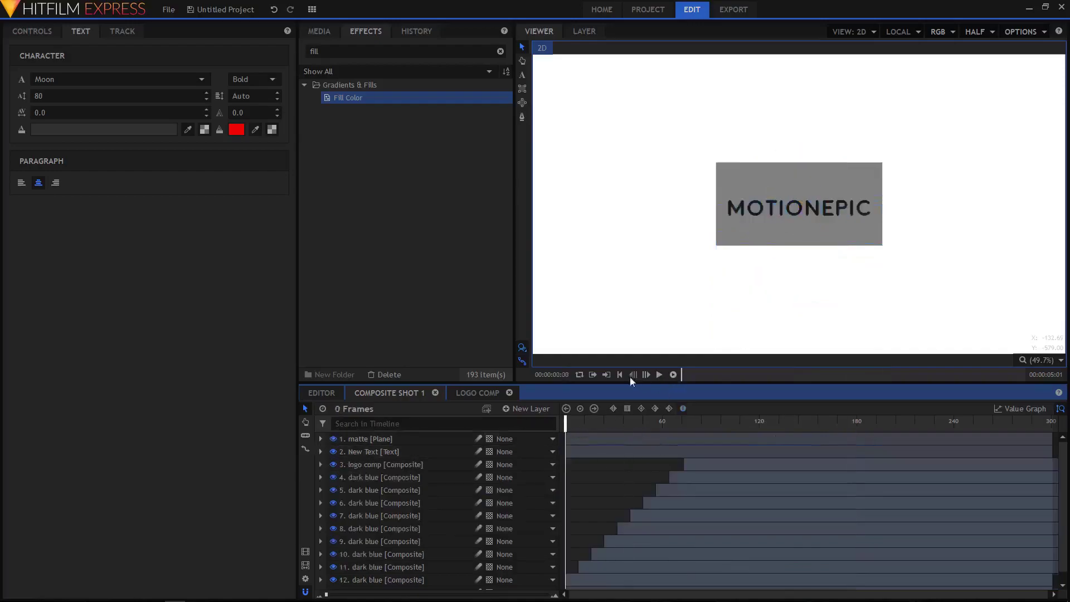
pyautogui.moveTo(574, 424); pyautogui.dragTo(414, 413)
pyautogui.click(332, 54)
pyautogui.write('set')
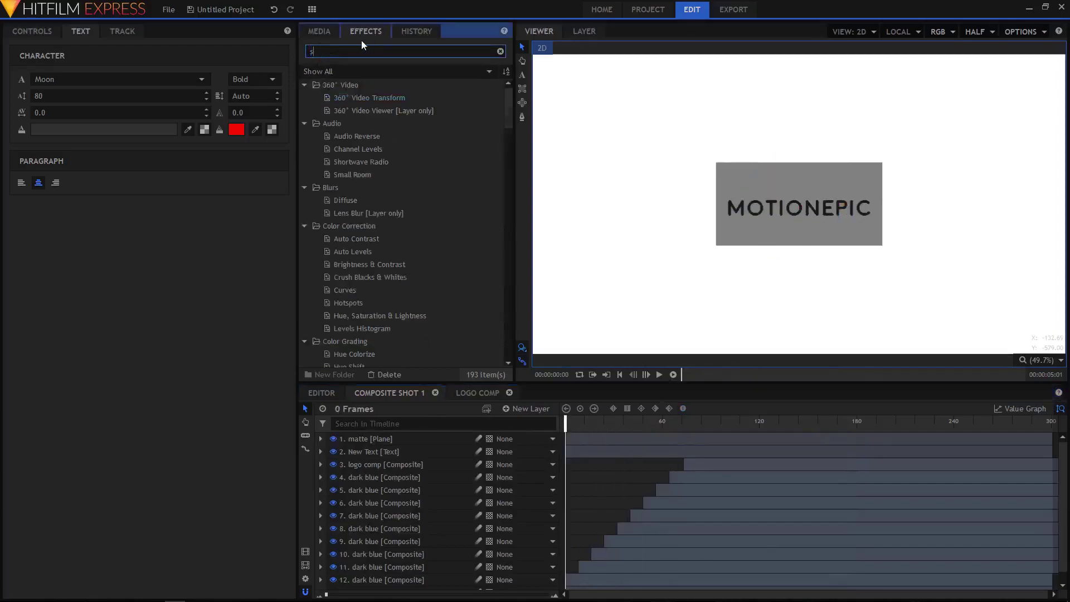
pyautogui.click(358, 111)
pyautogui.moveTo(356, 111); pyautogui.dragTo(391, 268)
pyautogui.moveTo(369, 427); pyautogui.dragTo(373, 456)
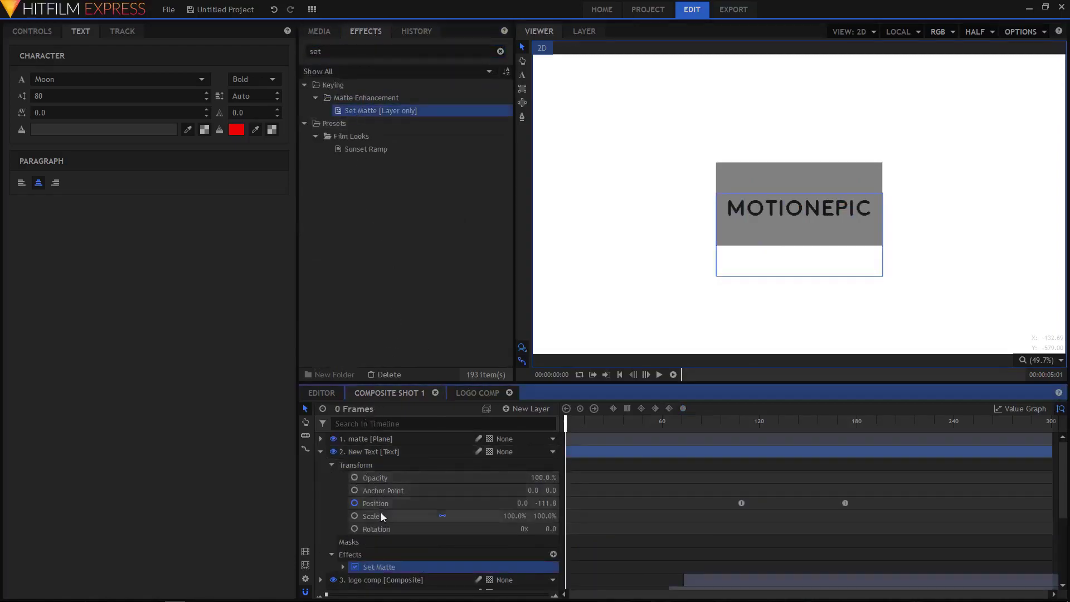
# Set Set Matte's Source Layer to '1. matte' with Subtract blend, and hide the matte layer.
pyautogui.click(32, 34)
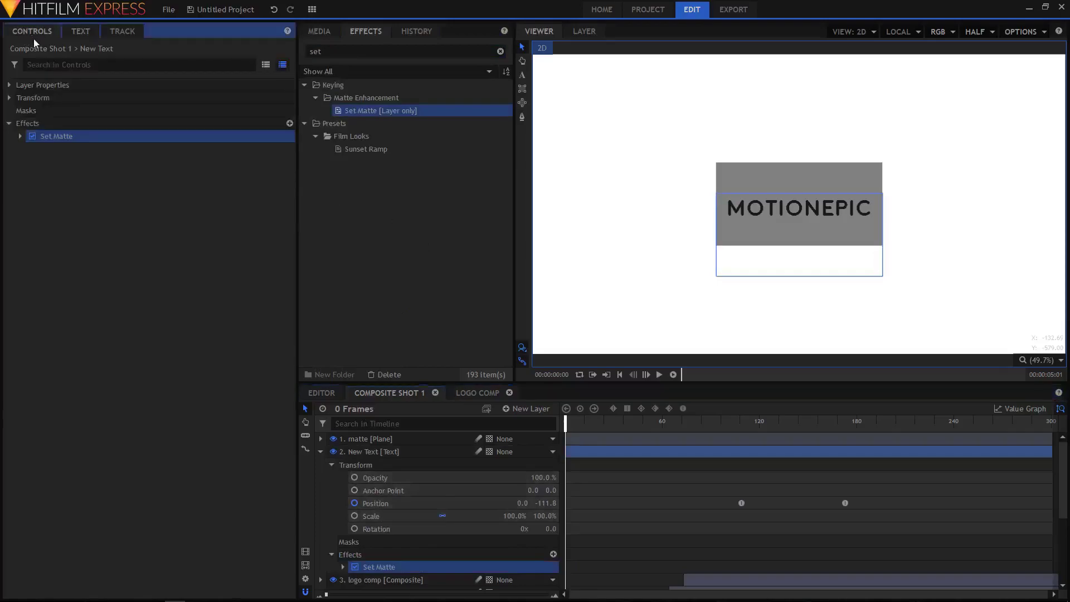
pyautogui.click(19, 136)
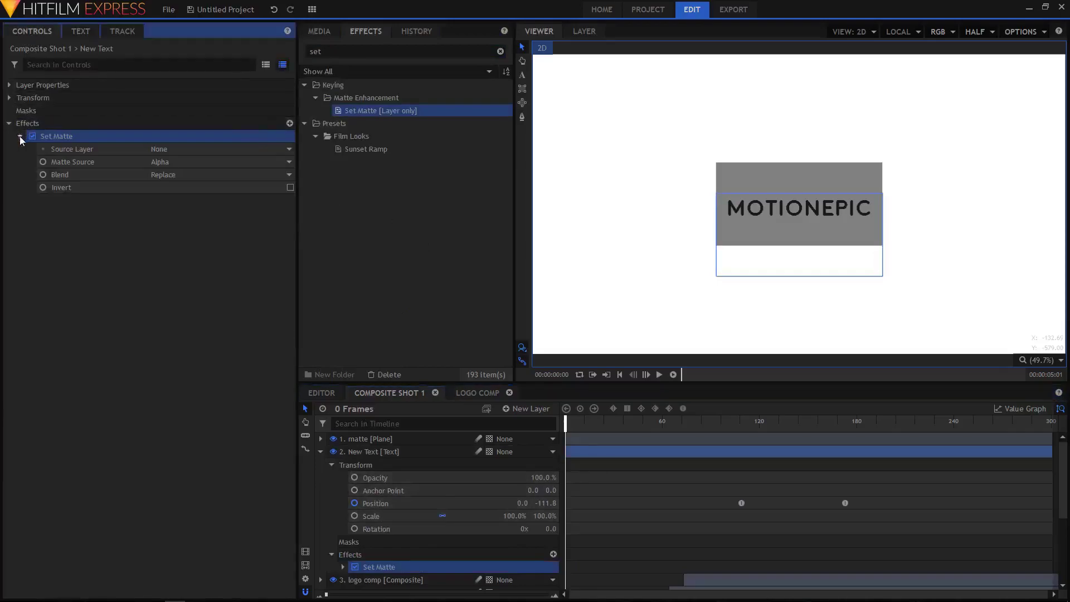
pyautogui.click(192, 149)
pyautogui.click(188, 173)
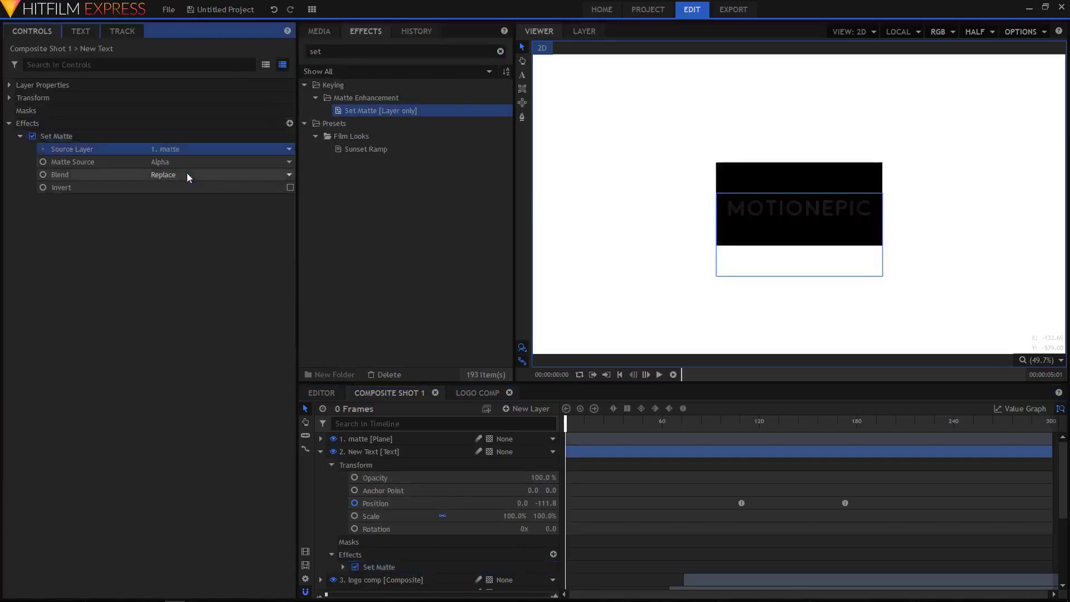
pyautogui.click(165, 174)
pyautogui.click(181, 195)
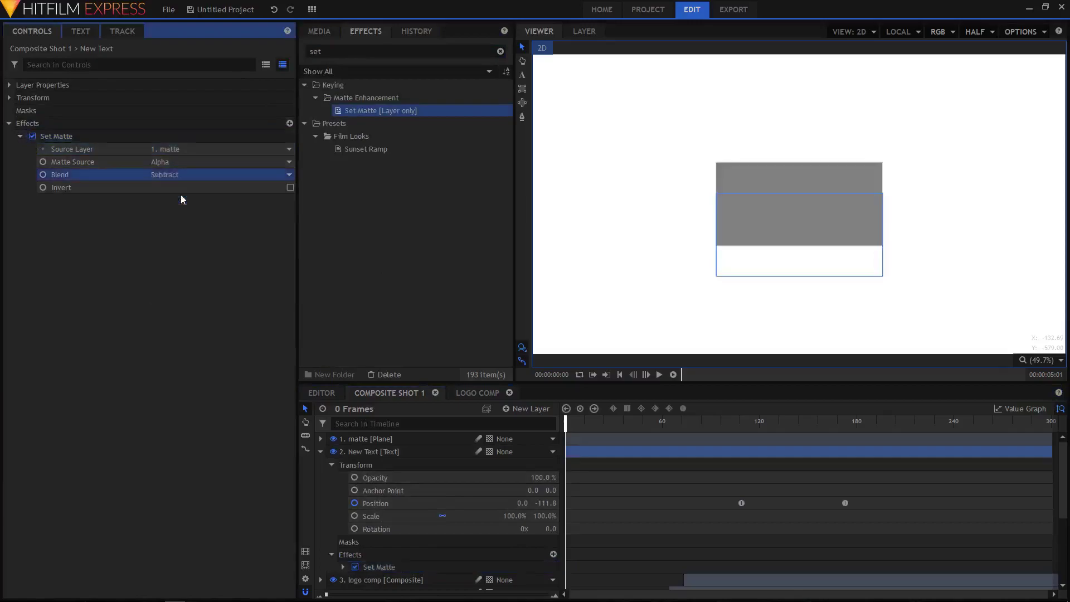
pyautogui.click(334, 439)
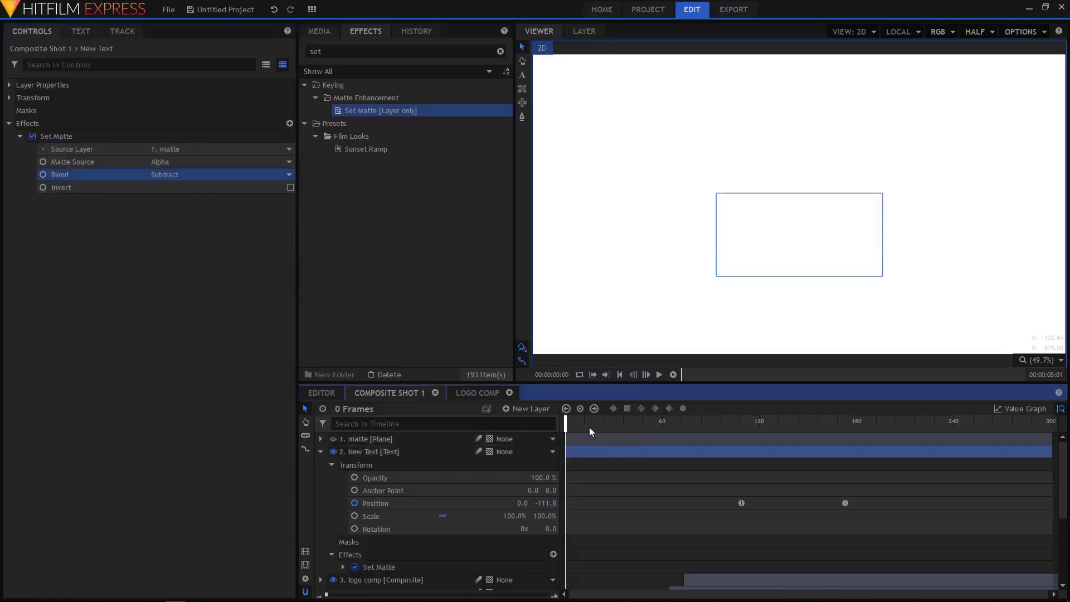
# Fit the viewer and play back the text reveal to review it.
pyautogui.click(1042, 360)
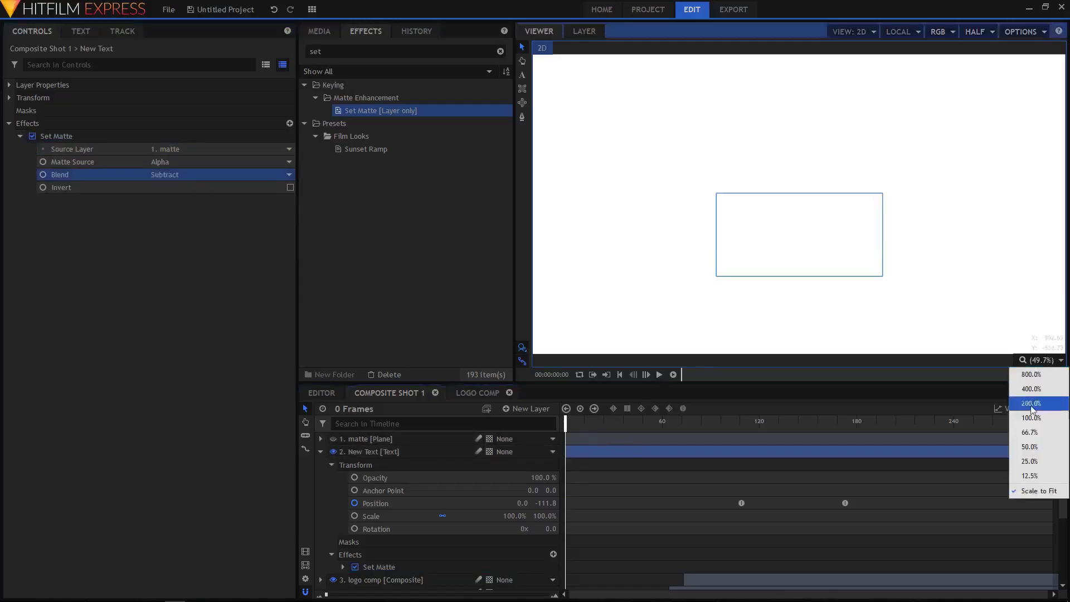
pyautogui.click(1040, 491)
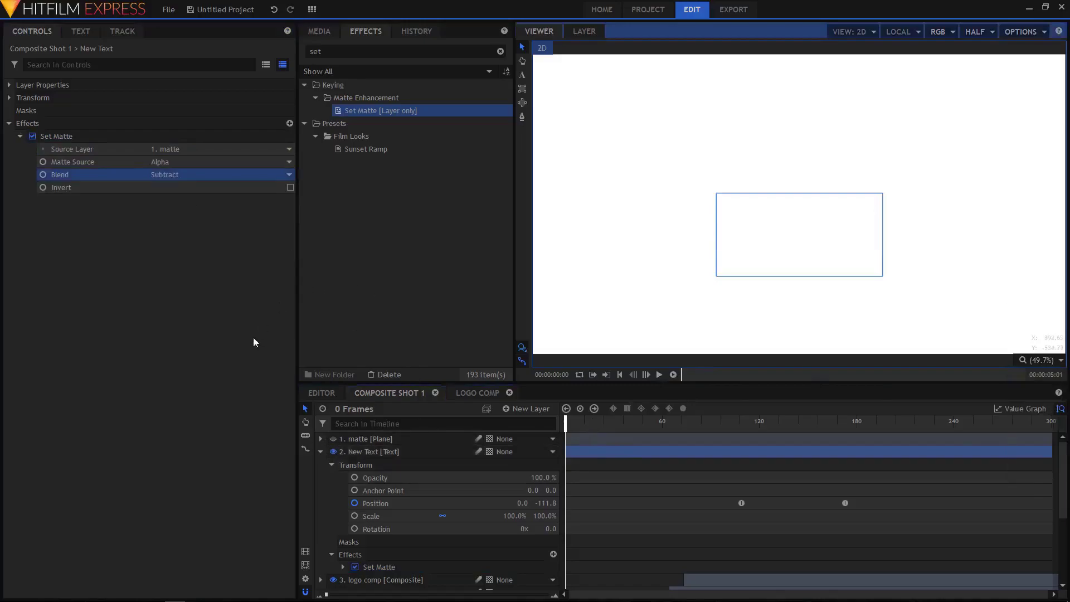
pyautogui.click(272, 319)
pyautogui.click(660, 375)
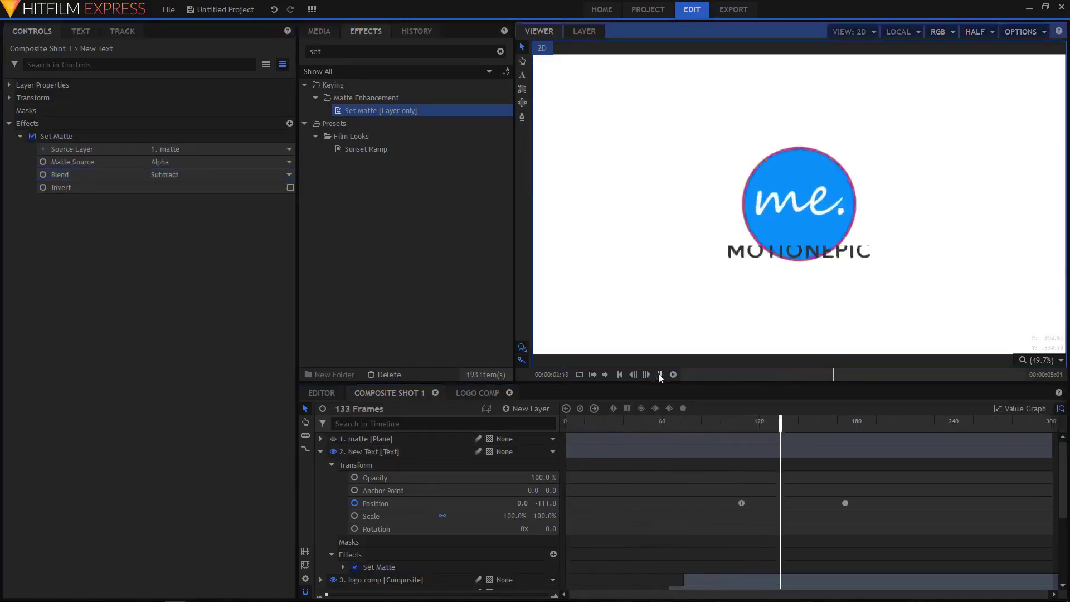
pyautogui.click(659, 375)
pyautogui.click(713, 426)
pyautogui.click(659, 375)
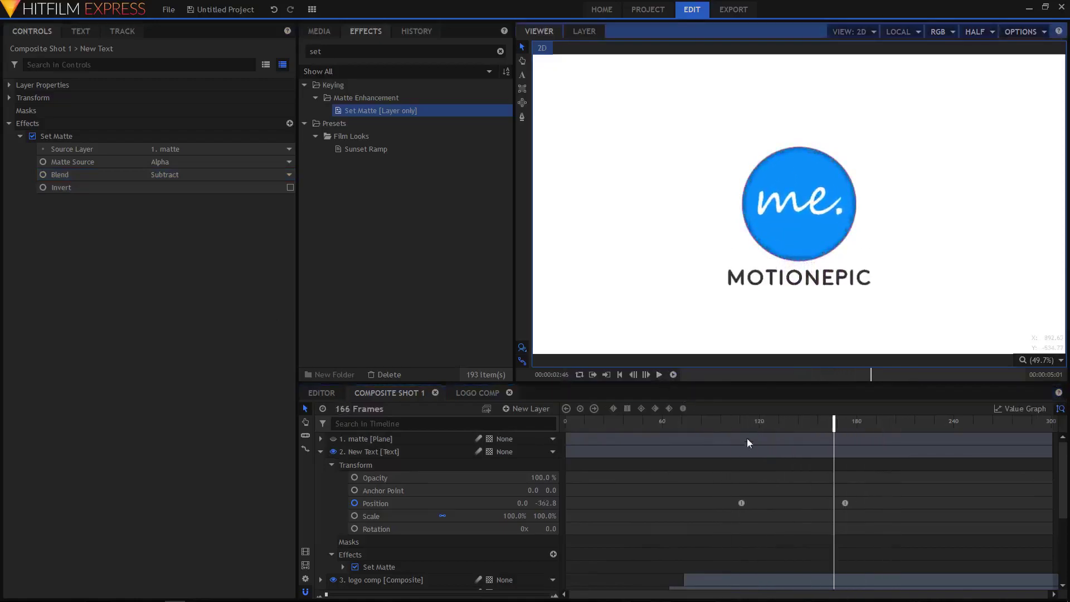
pyautogui.moveTo(747, 426); pyautogui.dragTo(777, 429)
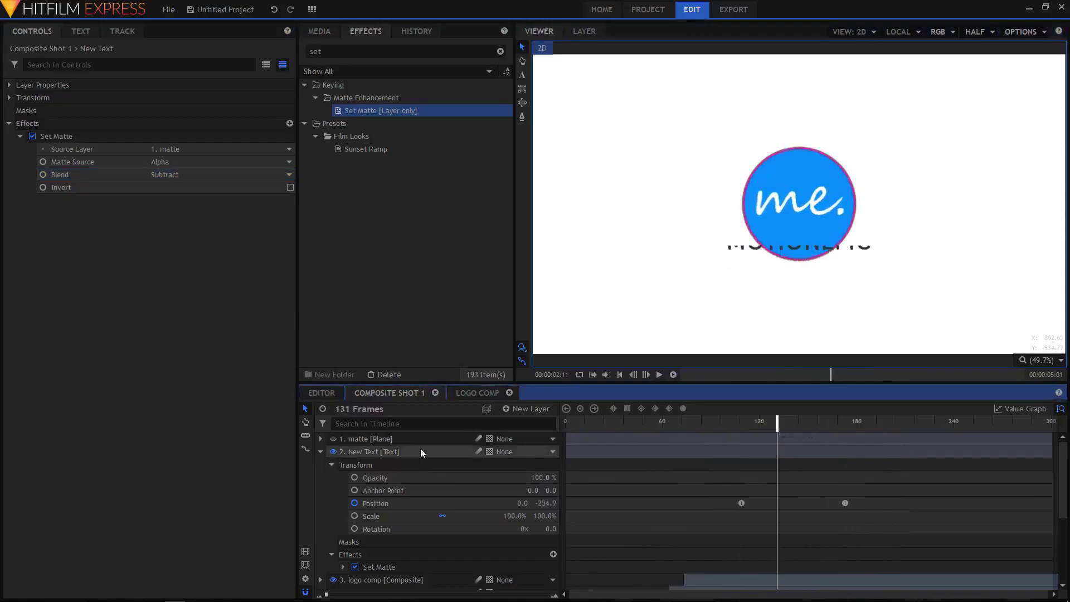
# Drag the matte plane slightly lower in the Viewer and replay to confirm.
pyautogui.click(395, 439)
pyautogui.moveTo(798, 175); pyautogui.dragTo(801, 199)
pyautogui.click(321, 451)
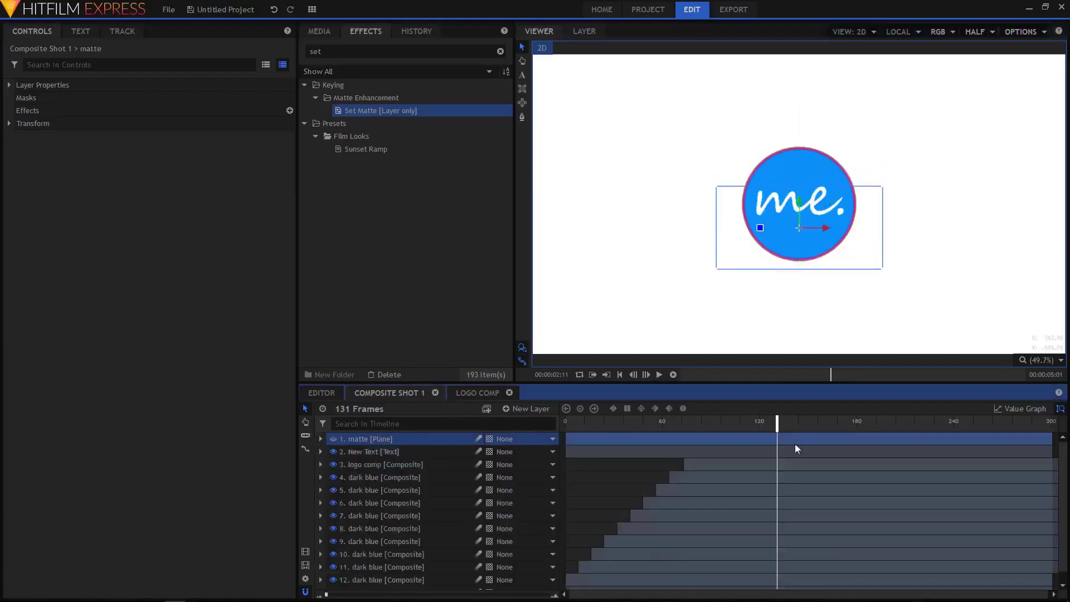
pyautogui.click(625, 425)
pyautogui.click(658, 374)
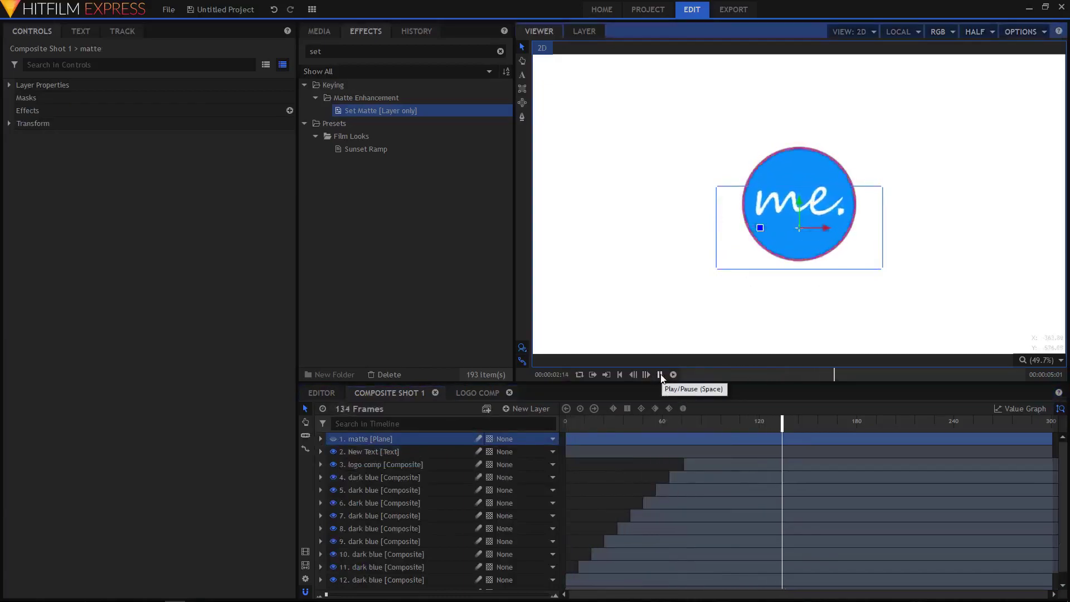
pyautogui.click(615, 424)
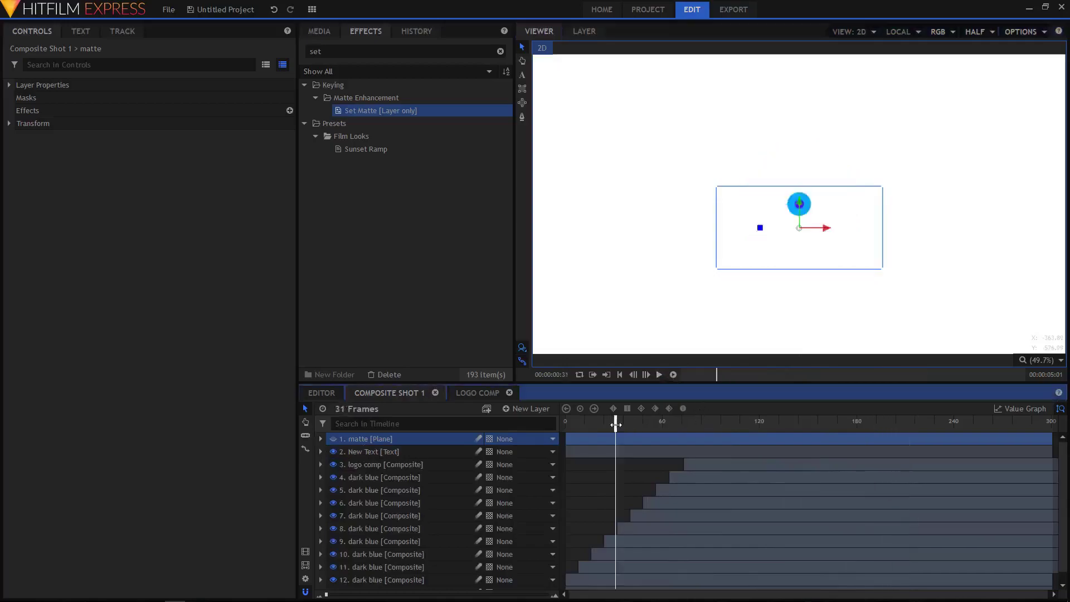
pyautogui.click(660, 374)
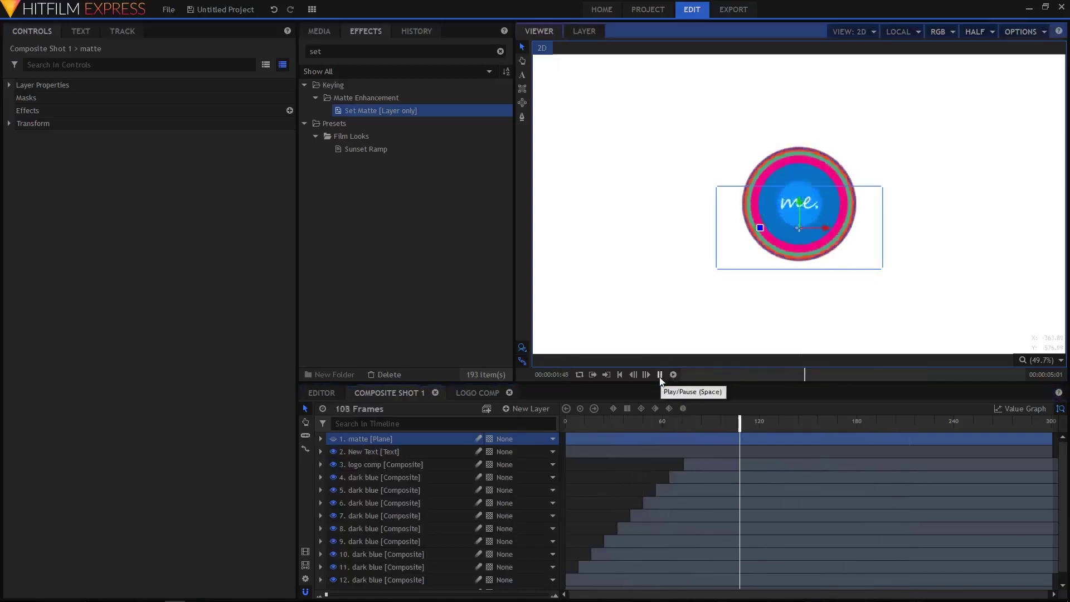
pyautogui.click(659, 374)
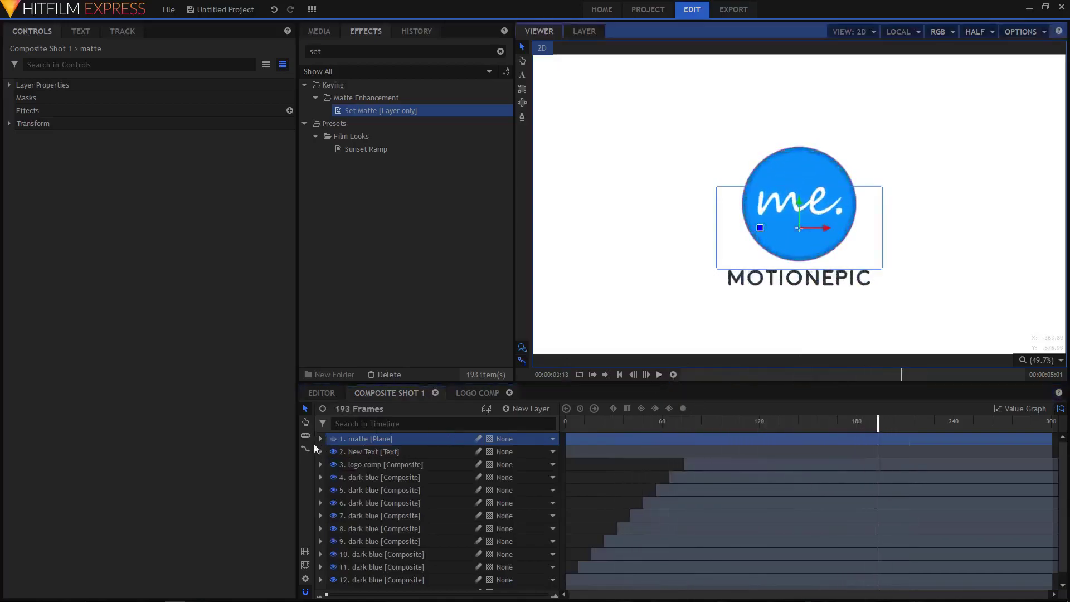
pyautogui.scroll(-1, 532, 497)
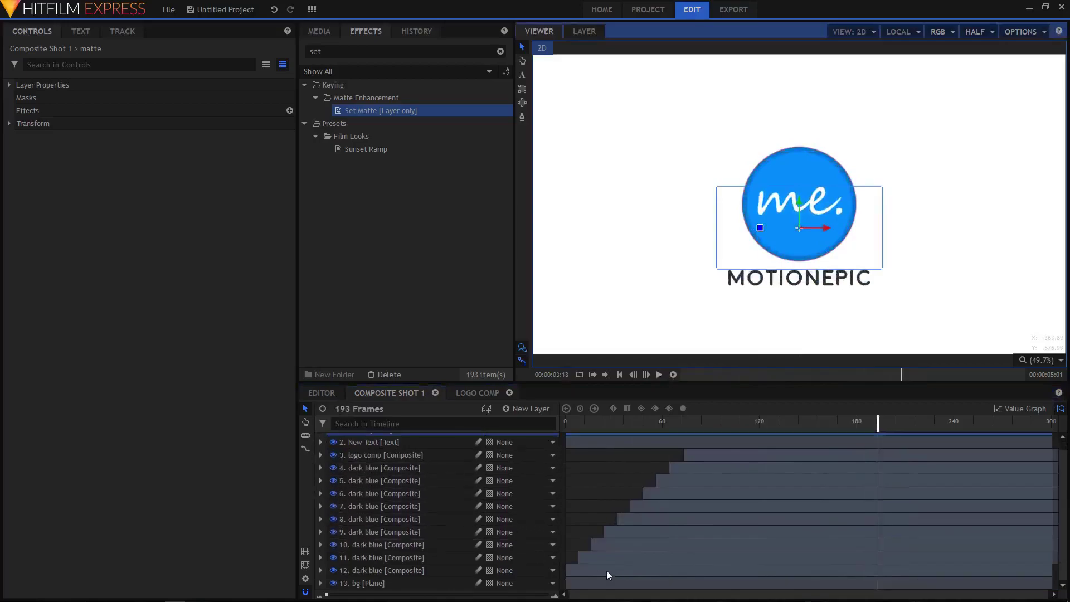
pyautogui.scroll(1, 399, 487)
pyautogui.click(222, 443)
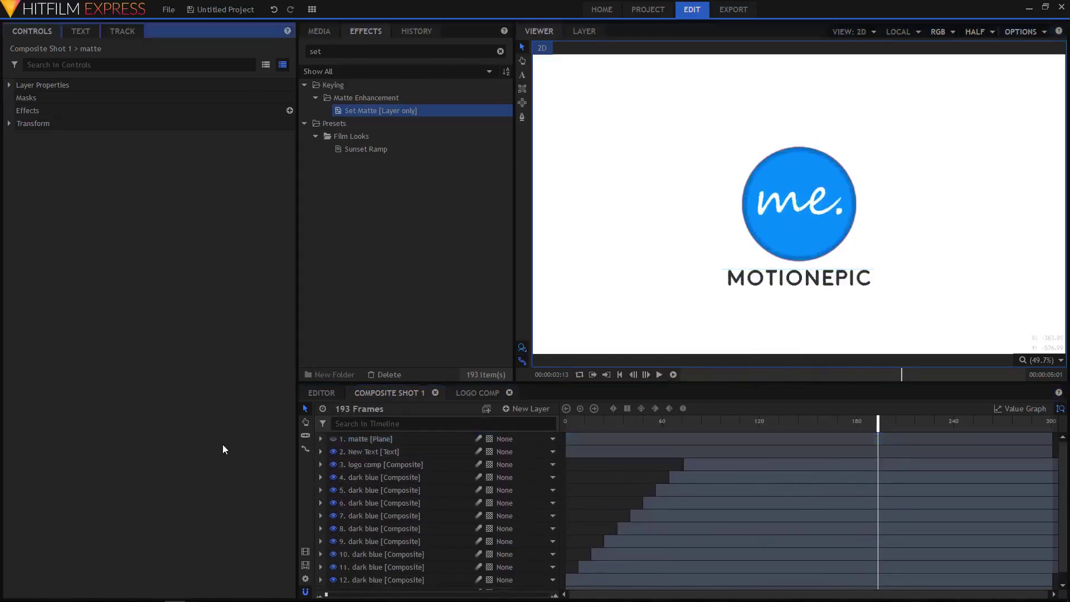
pyautogui.moveTo(578, 427); pyautogui.dragTo(566, 427)
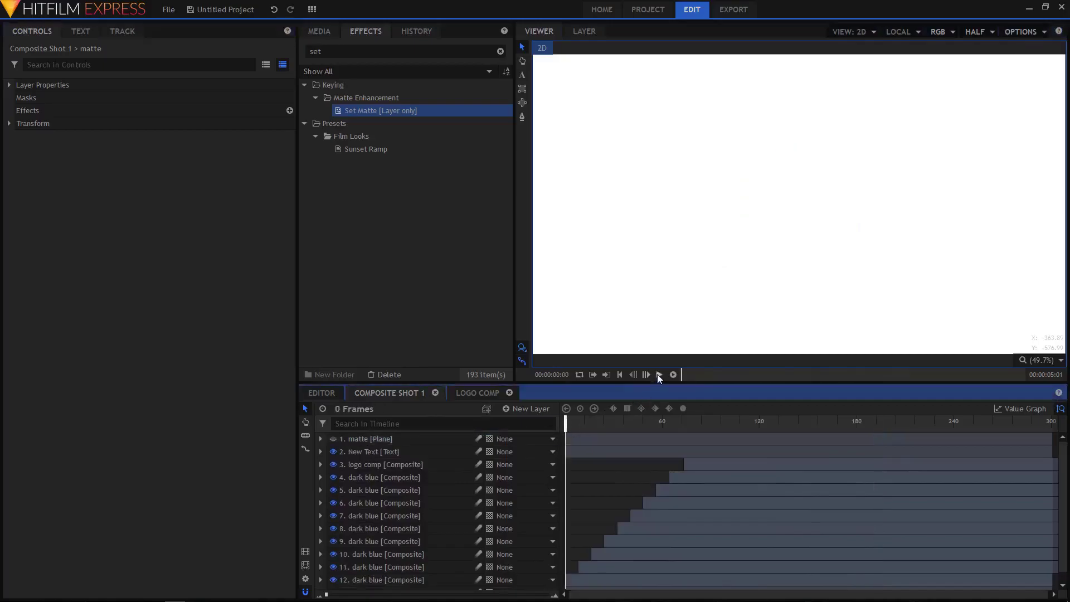
pyautogui.click(659, 374)
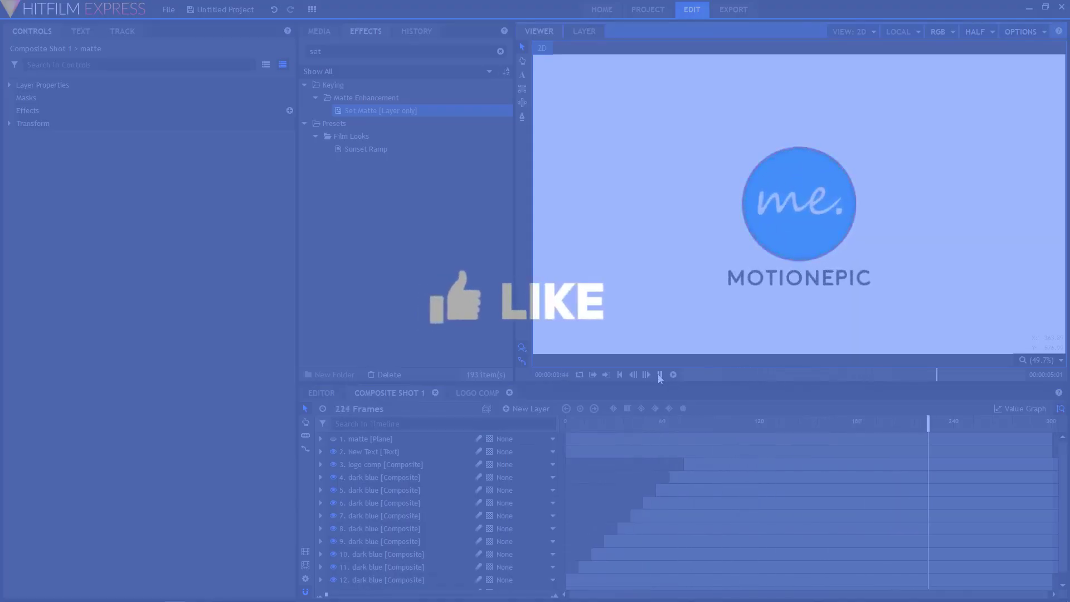
pyautogui.click(561, 425)
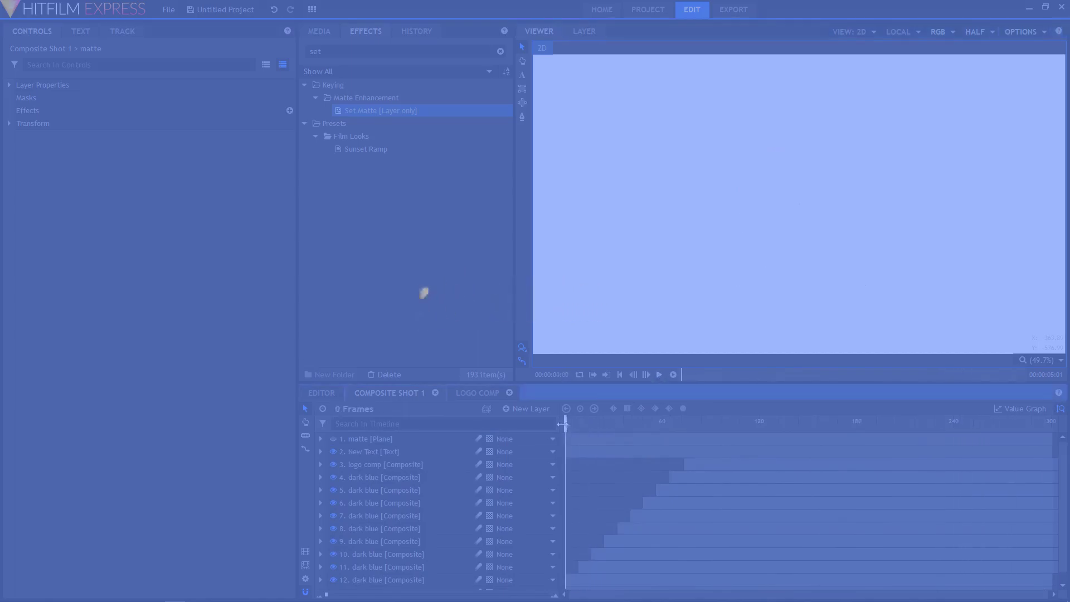
pyautogui.click(659, 374)
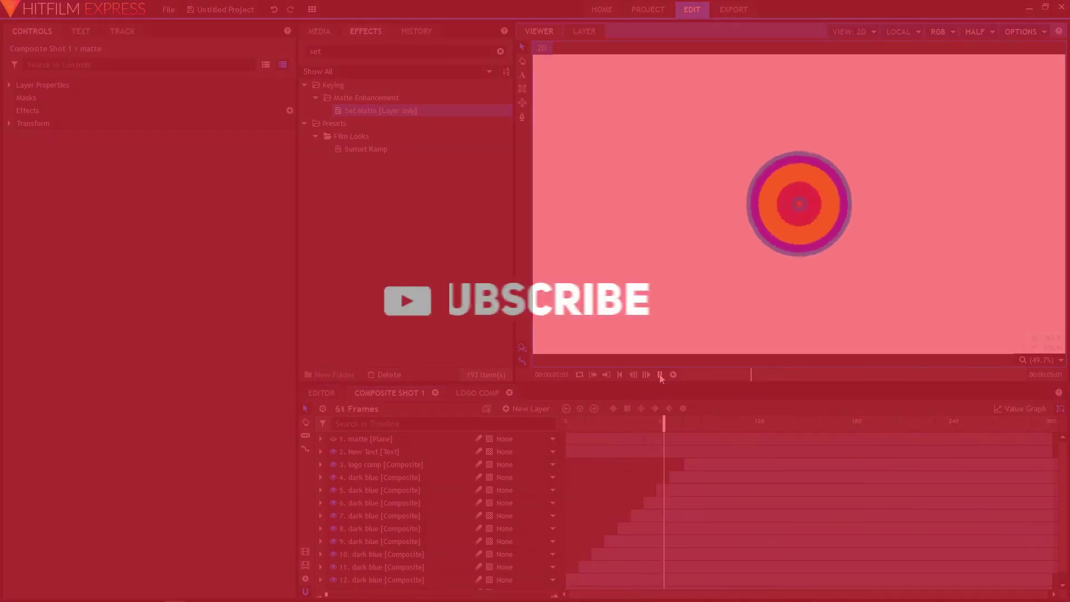